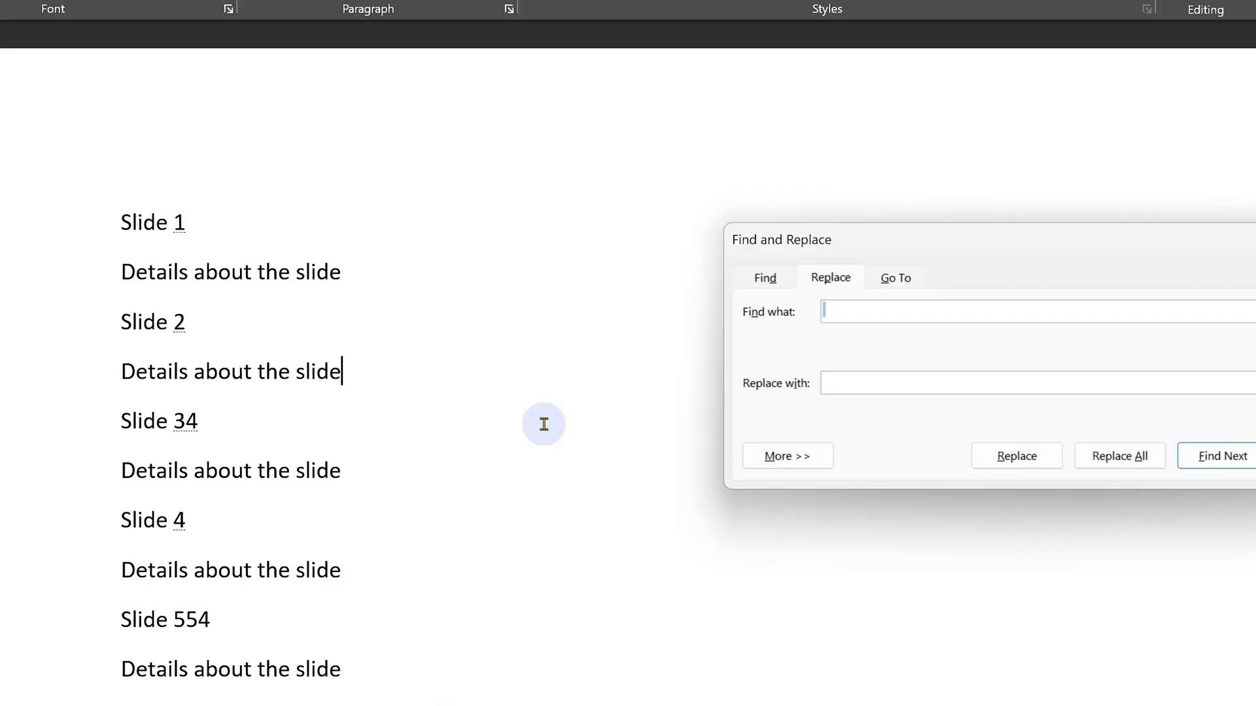
Close the Find and Replace dialog so only the slide headings document shows.
key("ctrl+h")
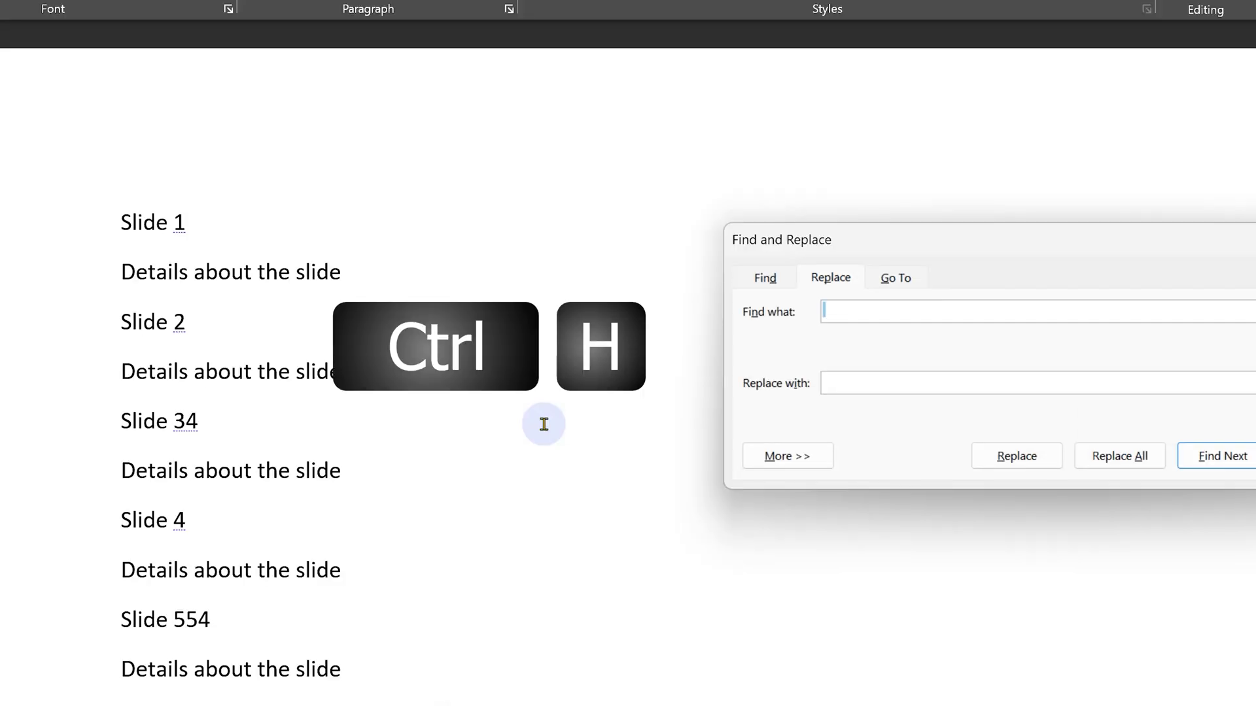
left_click(766, 281)
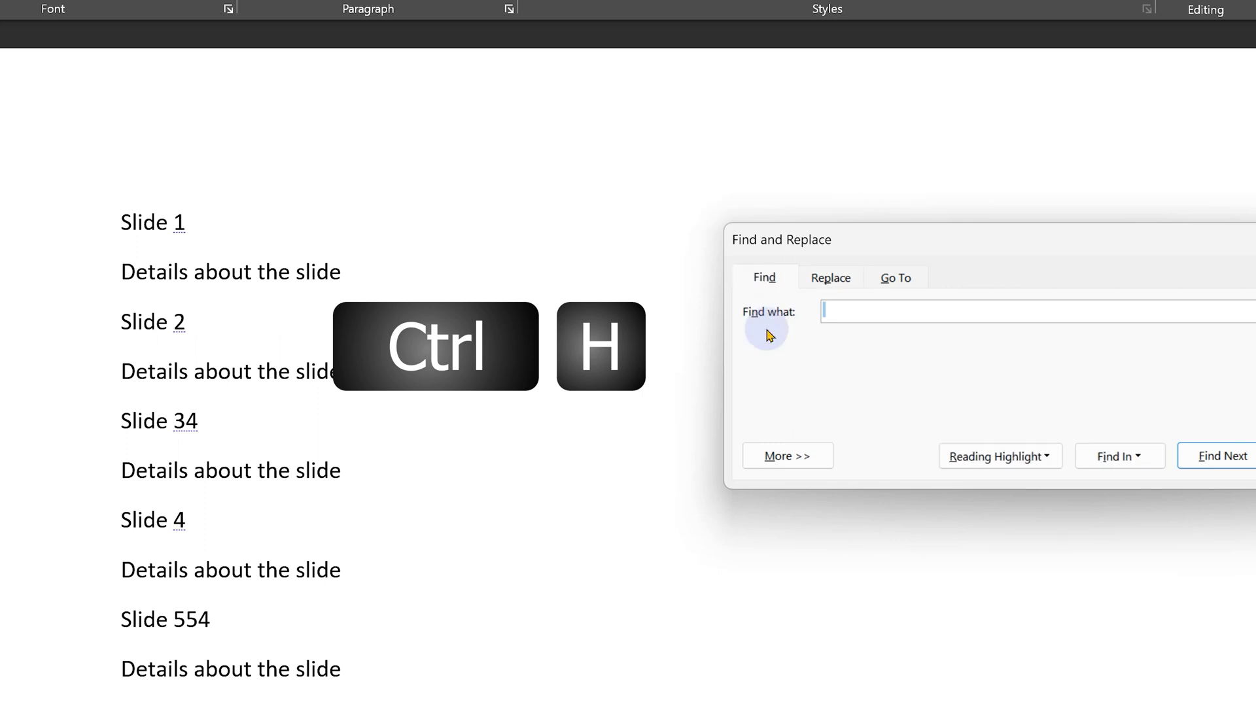
key("alt+d")
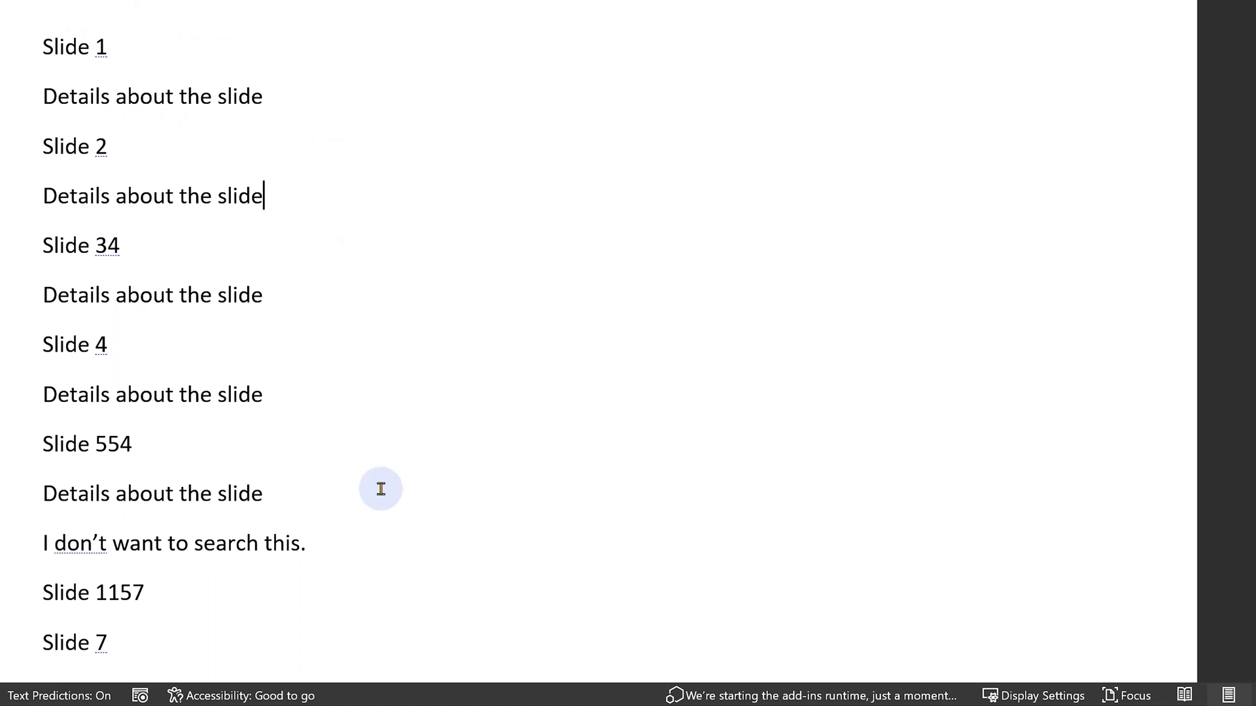
Search for 'Slide' and highlight all 66 matches in the main document.
left_click(117, 55)
key("ctrl+h")
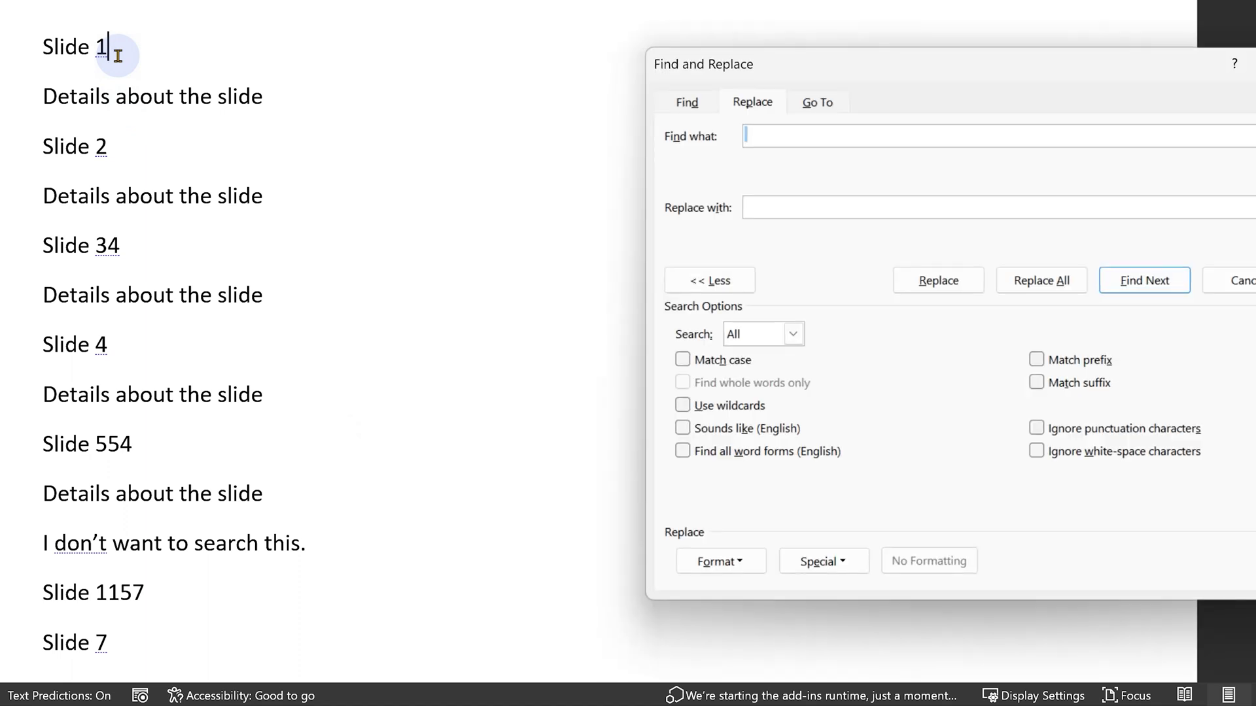
type("Sl")
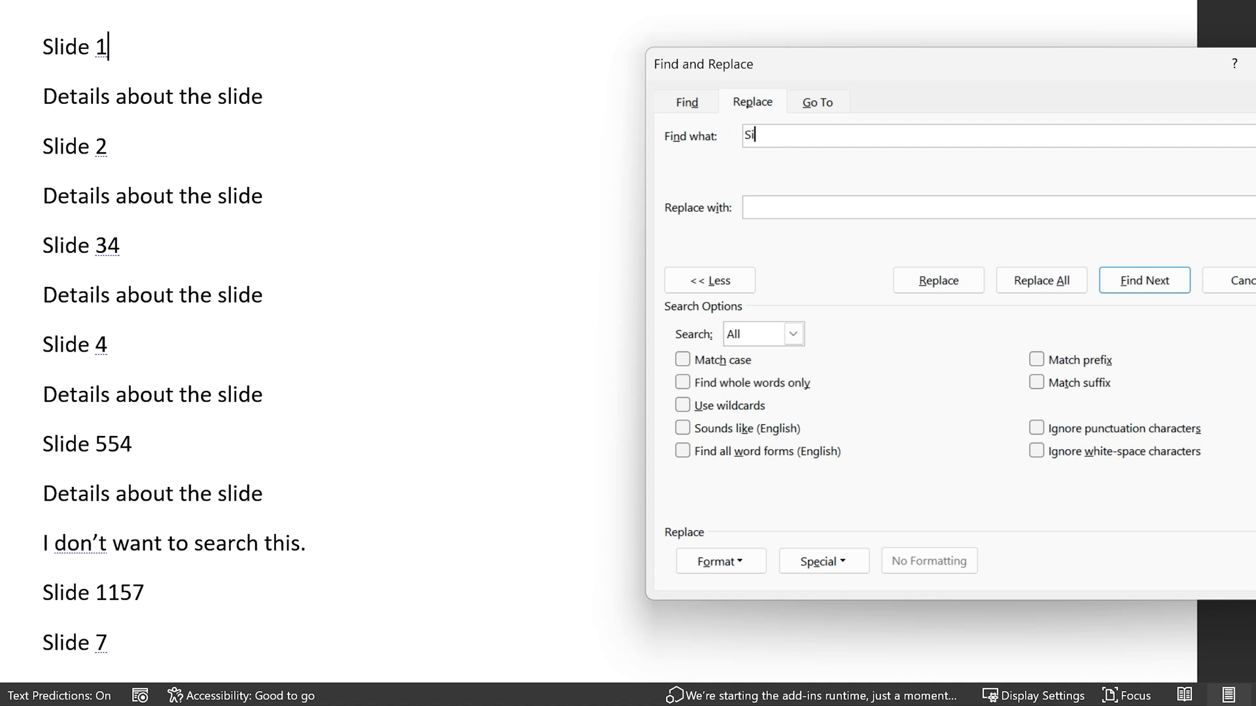
type("ide")
left_click(687, 103)
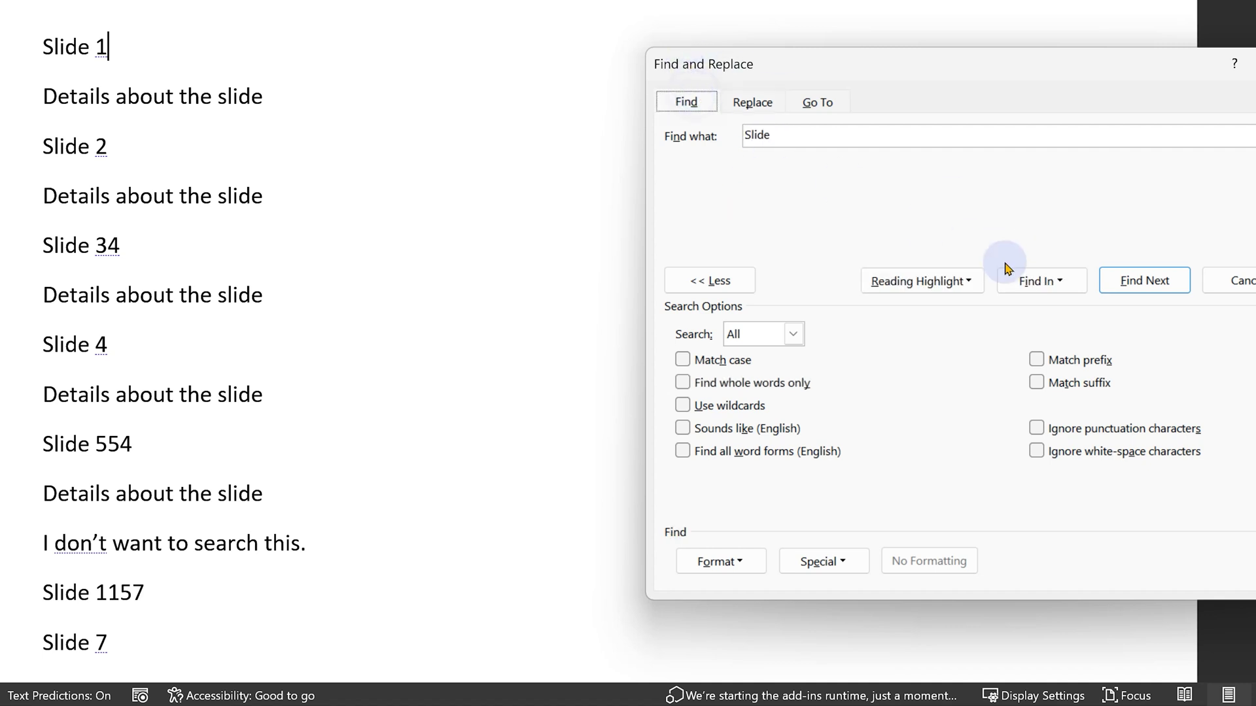
left_click(1026, 278)
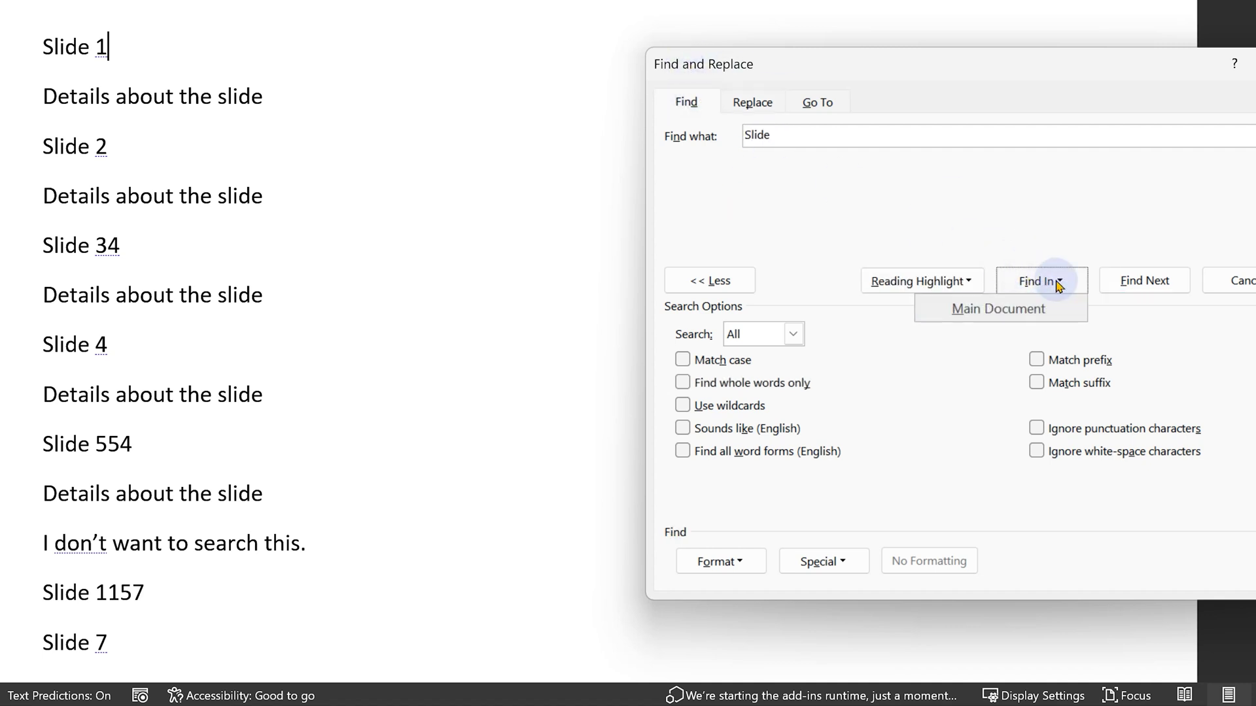
left_click(1054, 309)
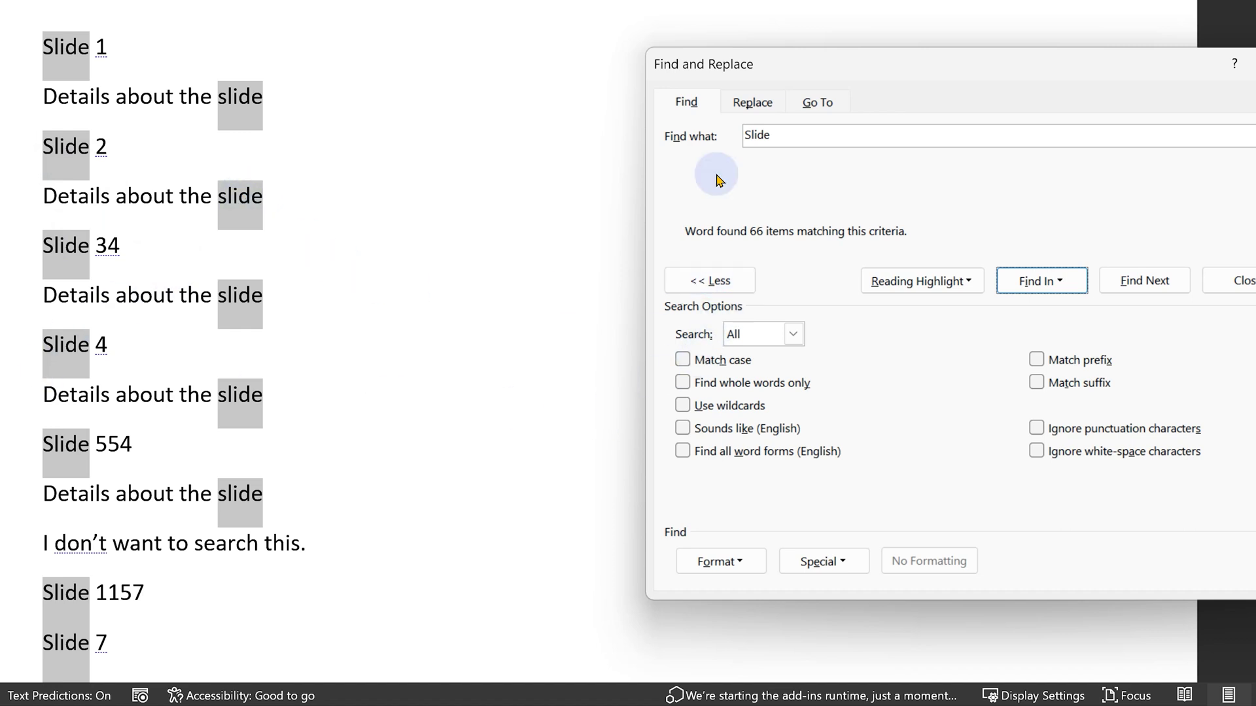
Turn on Use wildcards for the 'Slide' search.
left_click(805, 136)
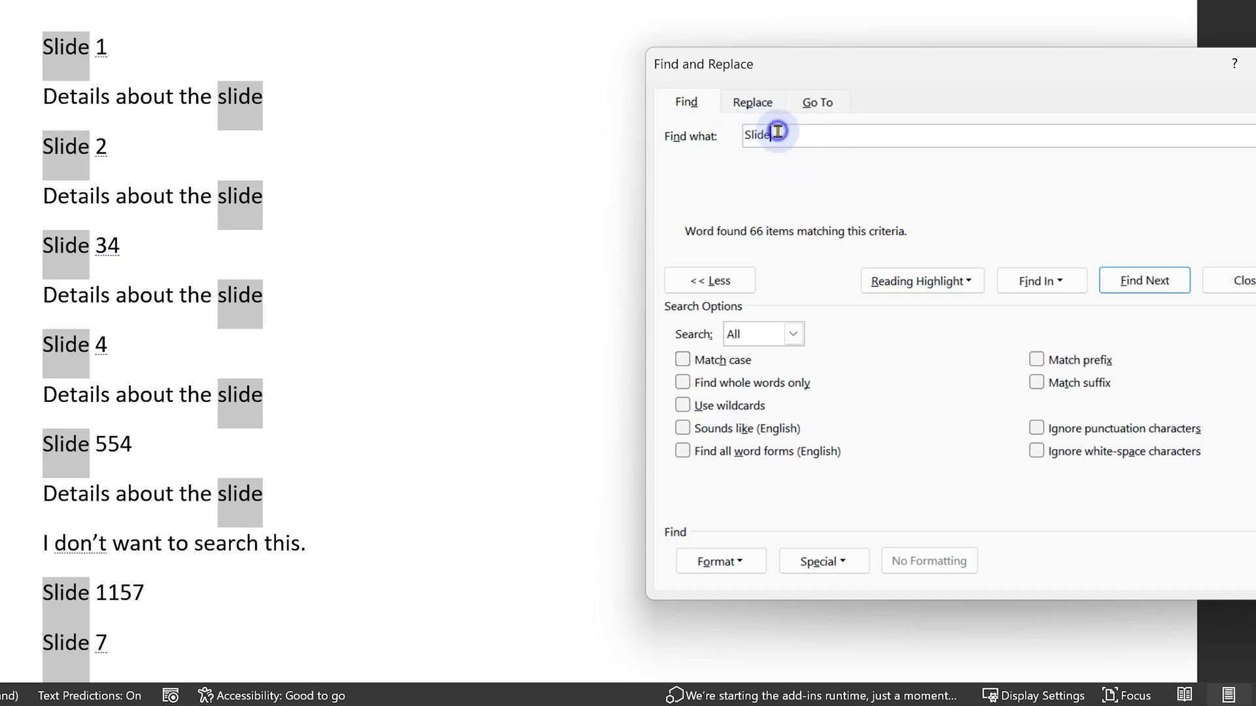
left_click(726, 406)
left_click(800, 139)
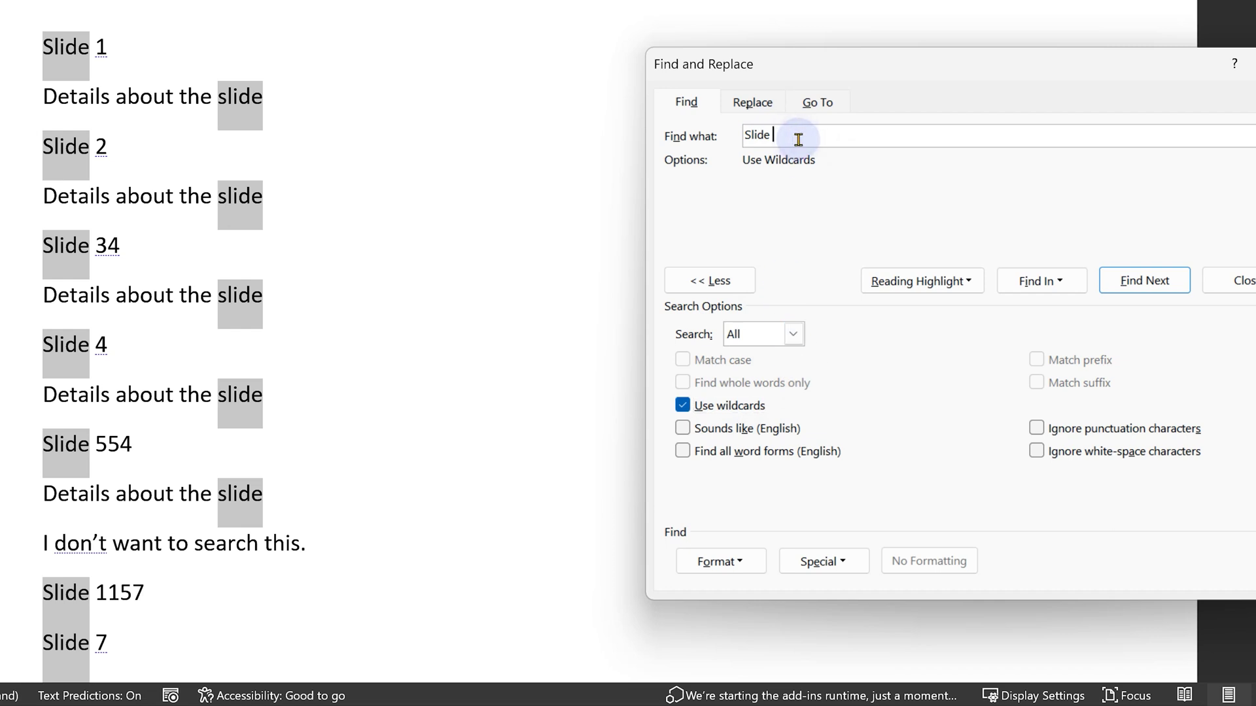
left_click(134, 63)
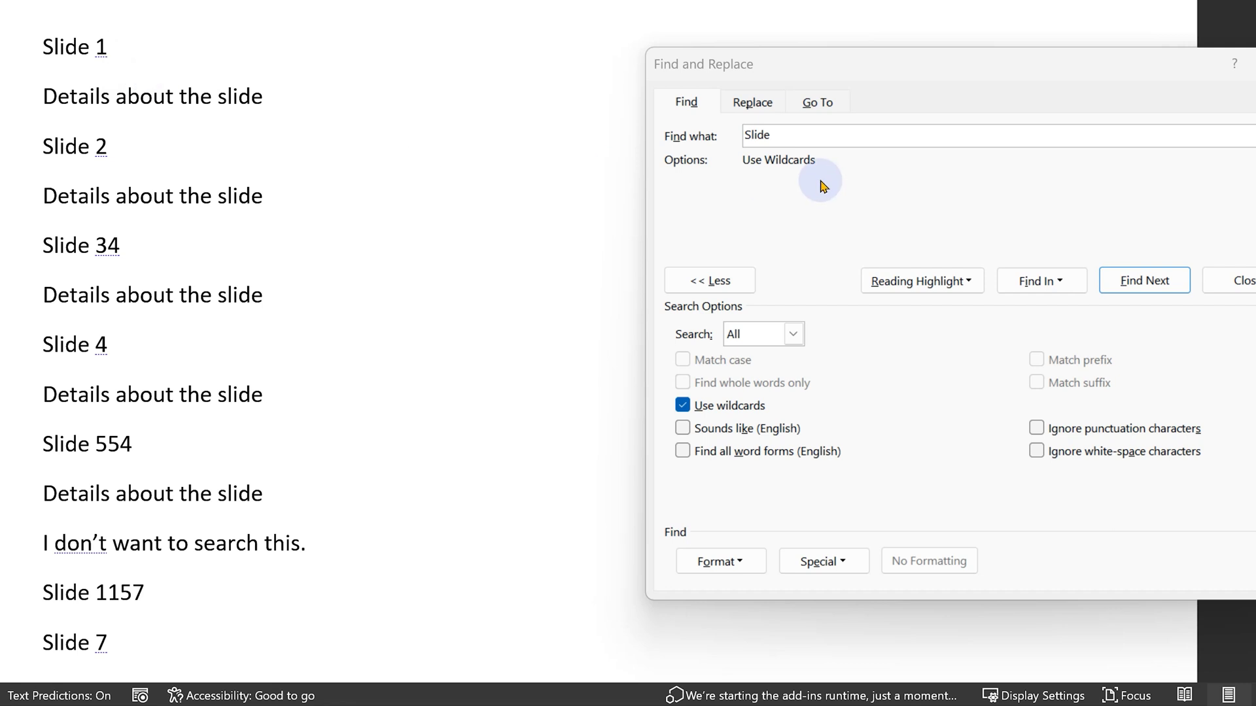
Insert a character range to build the pattern 'Slide [0-9]'.
left_click(799, 135)
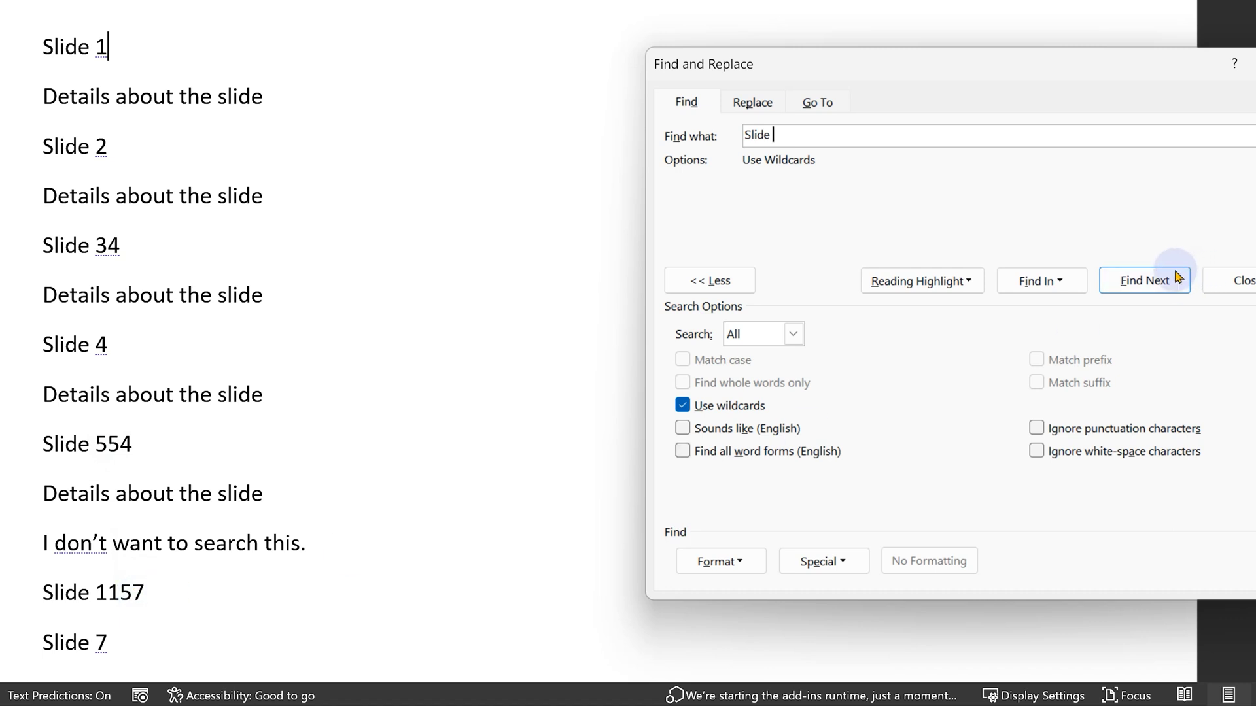
left_click(828, 559)
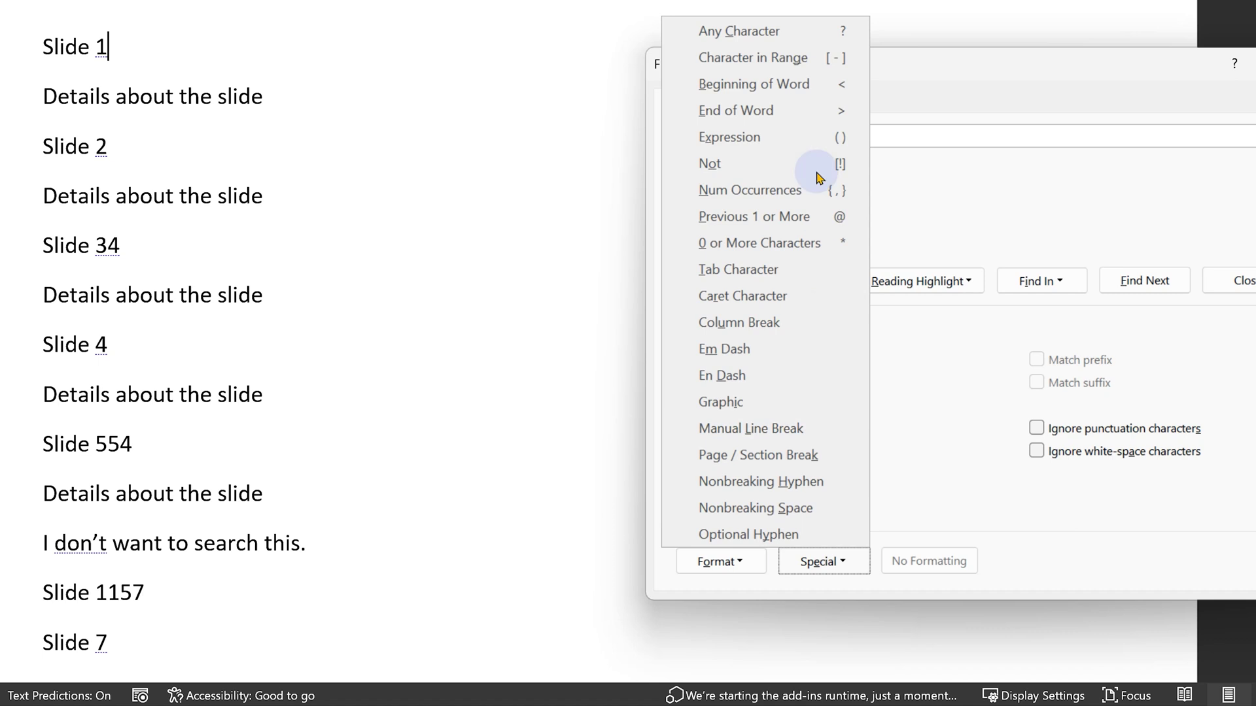
left_click(805, 59)
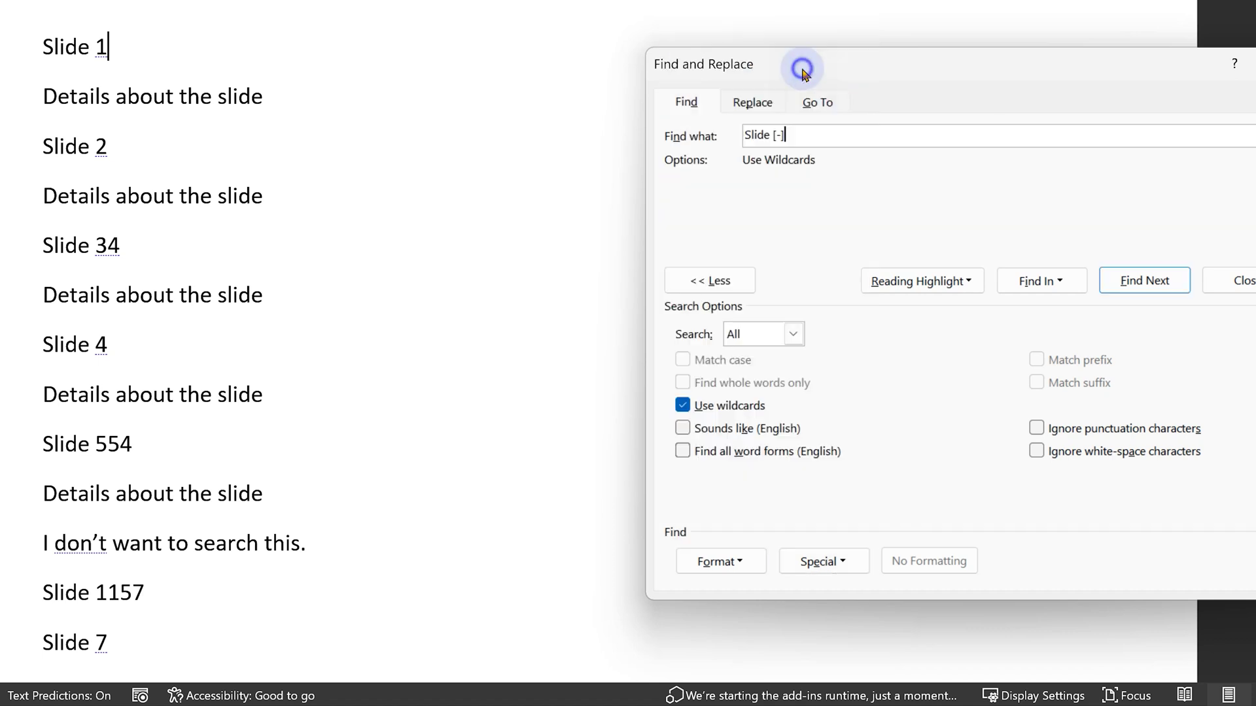
left_click(777, 138)
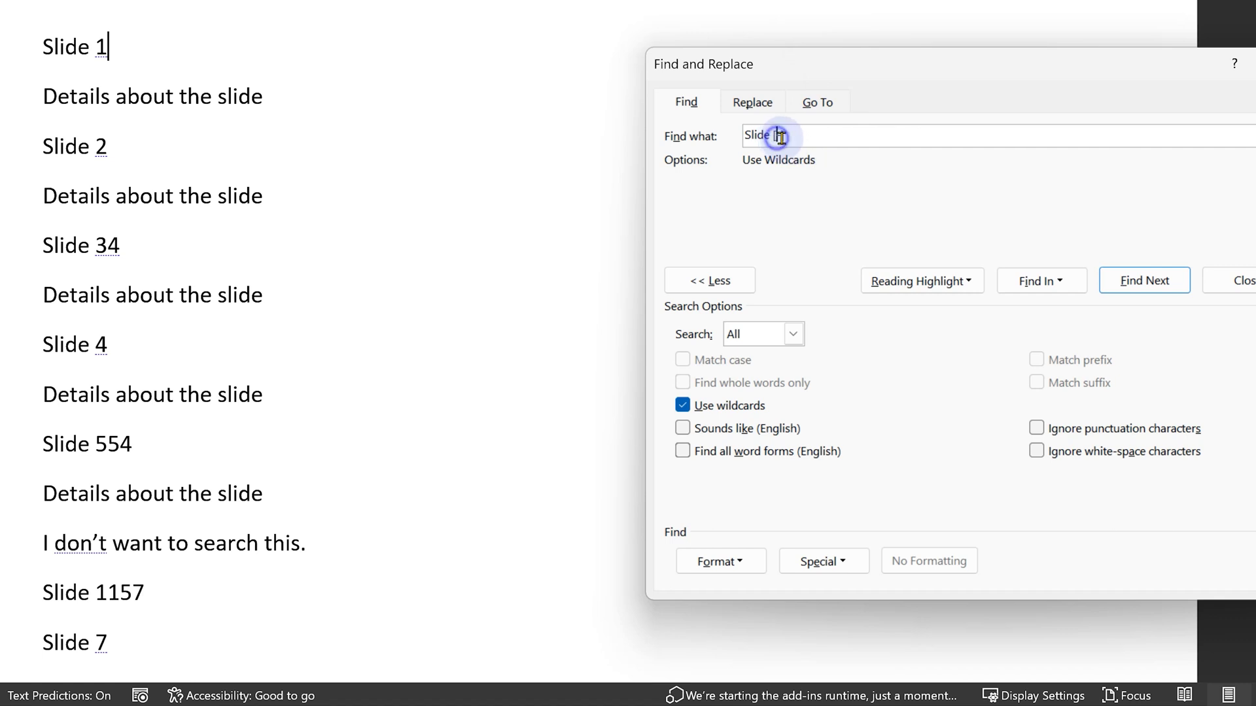
type("0-")
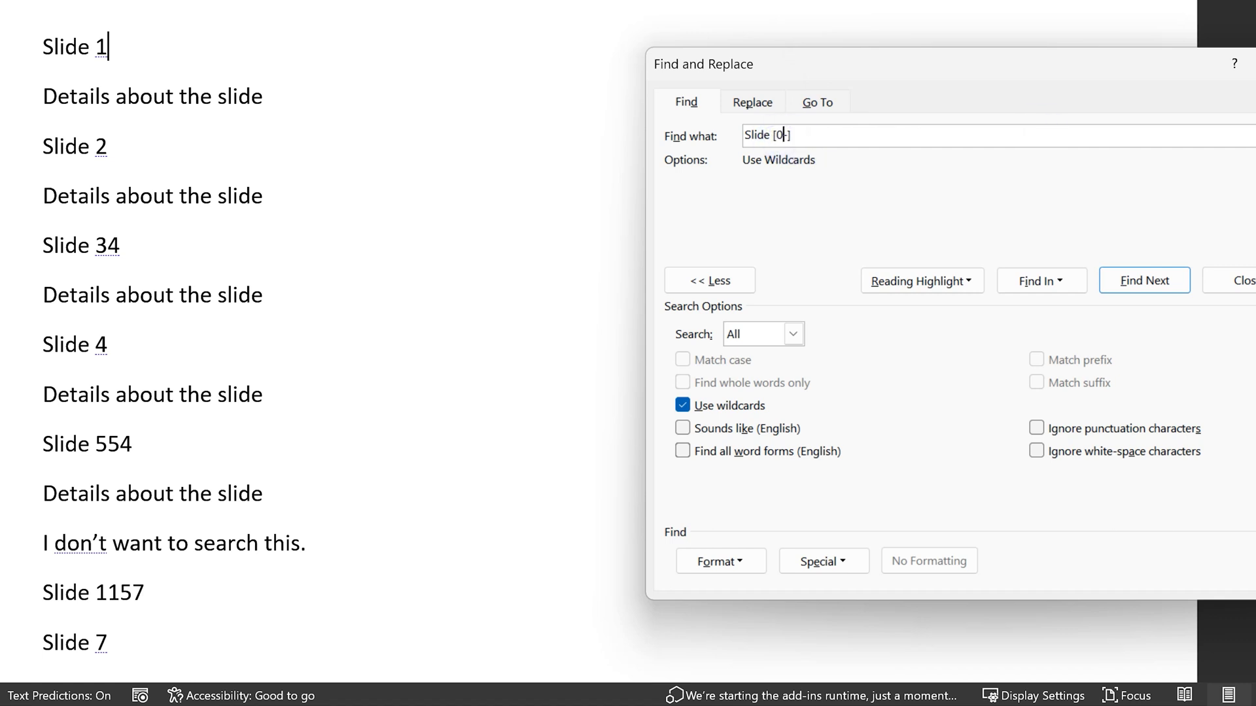
left_click(1042, 128)
type("9")
key("Right")
Extend the pattern to 'Slide [0-9]{1,}' and highlight its 60 matches.
left_click(824, 561)
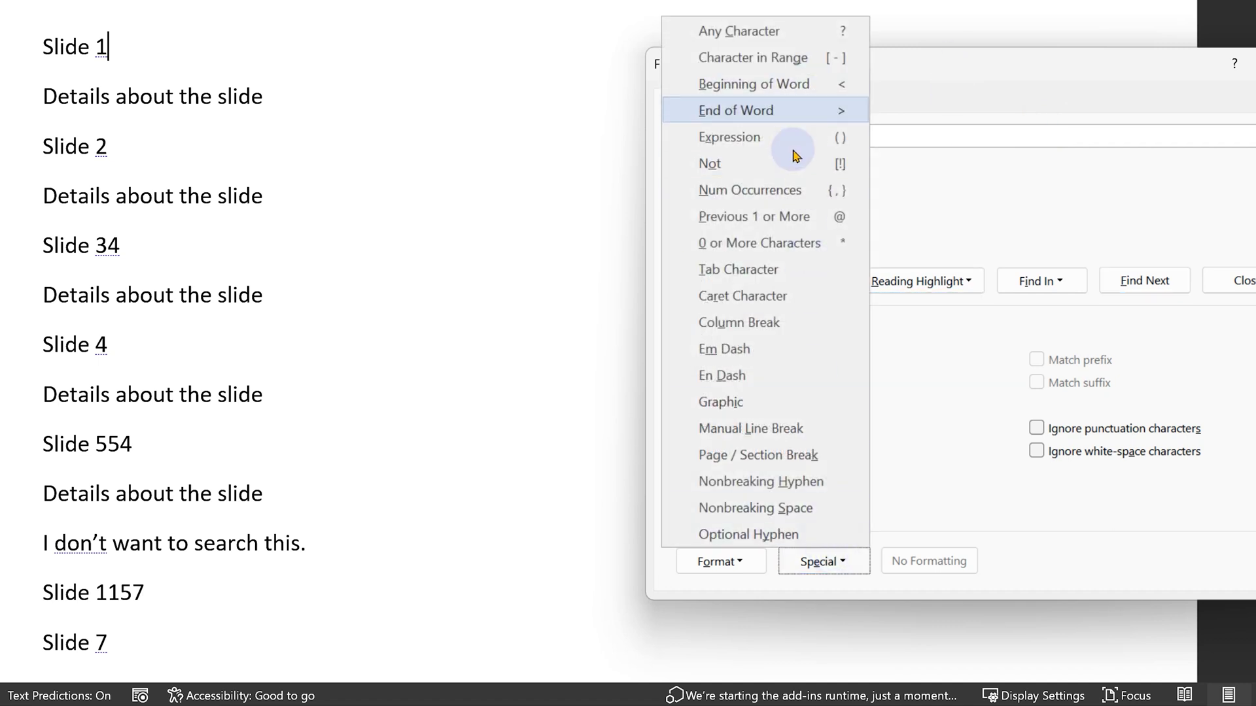
left_click(785, 191)
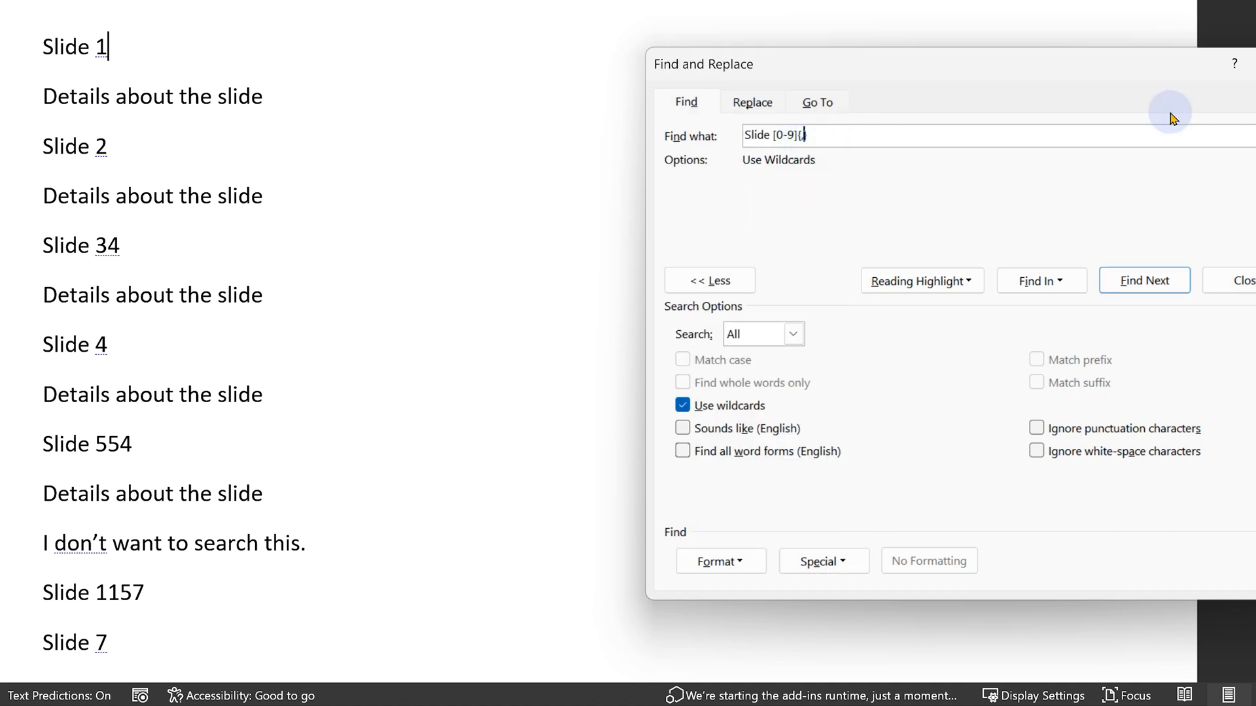
type("1")
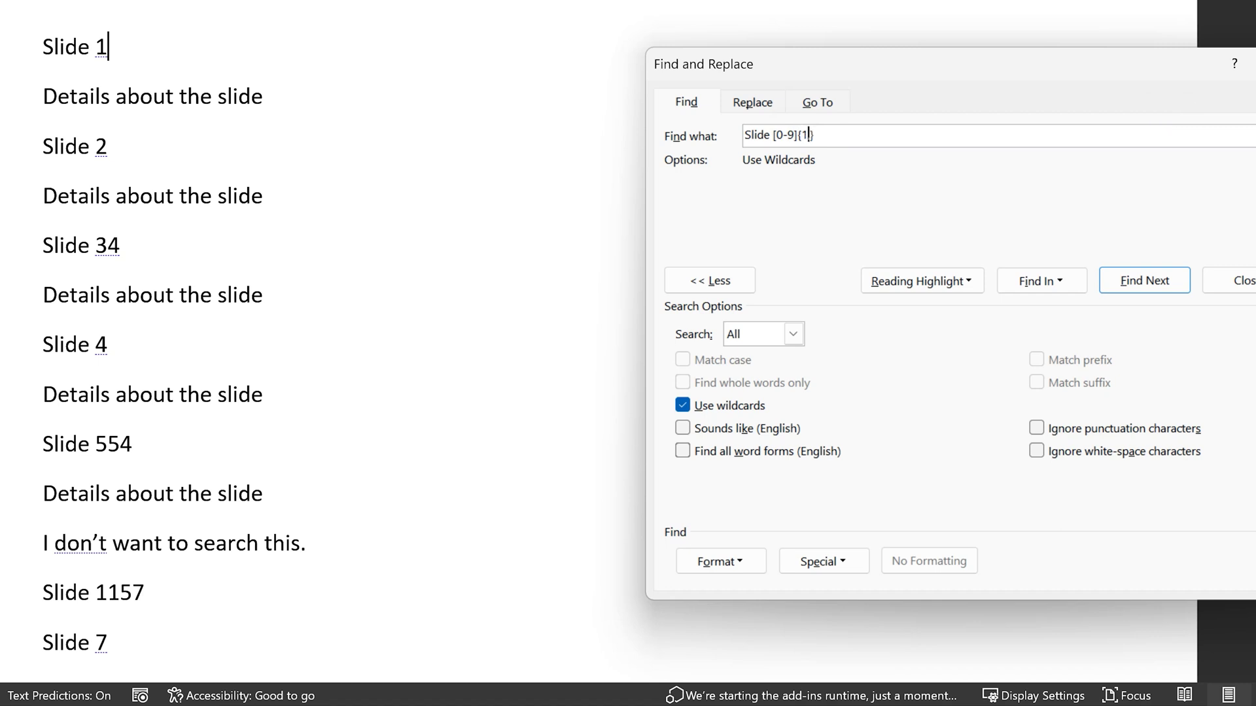
type(",")
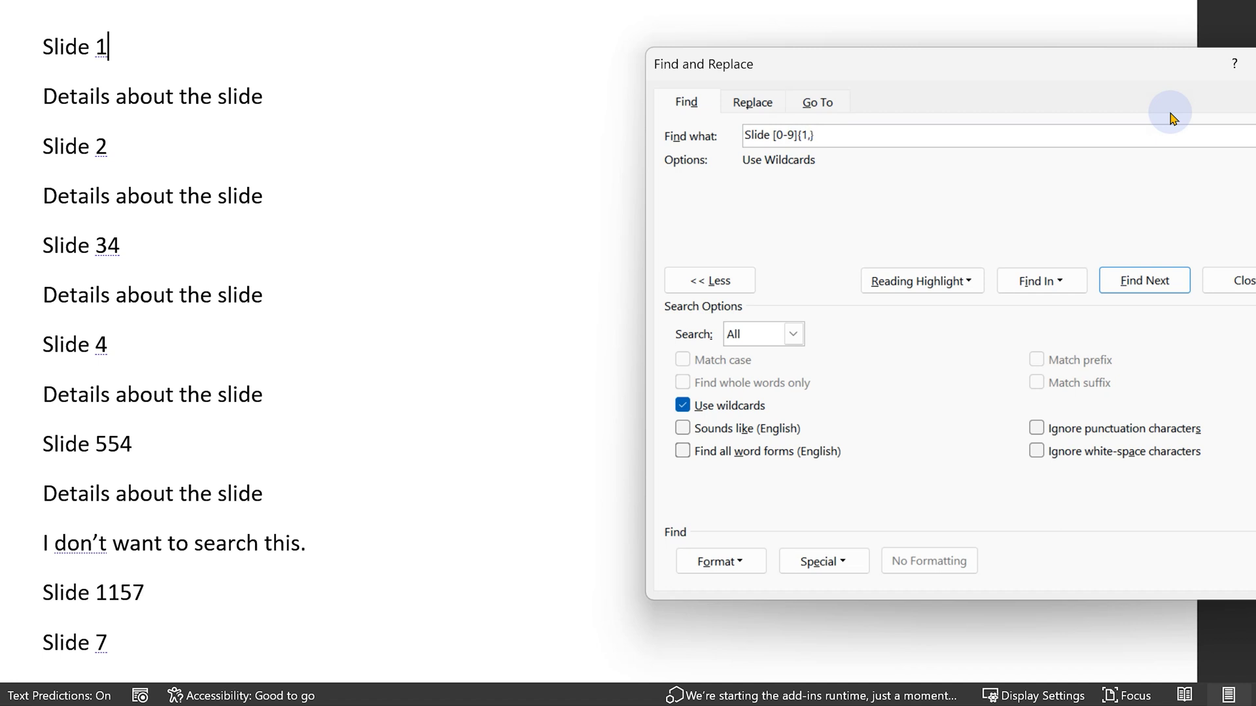
left_click(1065, 280)
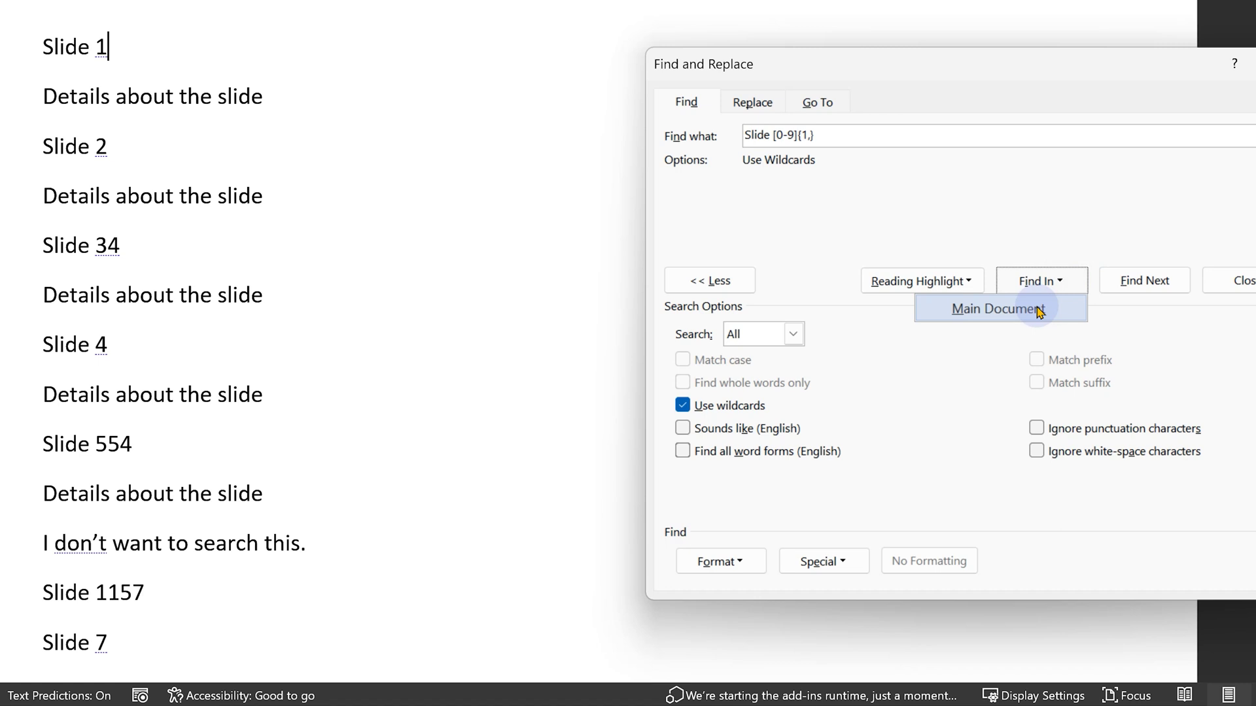
left_click(996, 309)
scroll(362, 348, "down", 1)
scroll(365, 350, "down", 3)
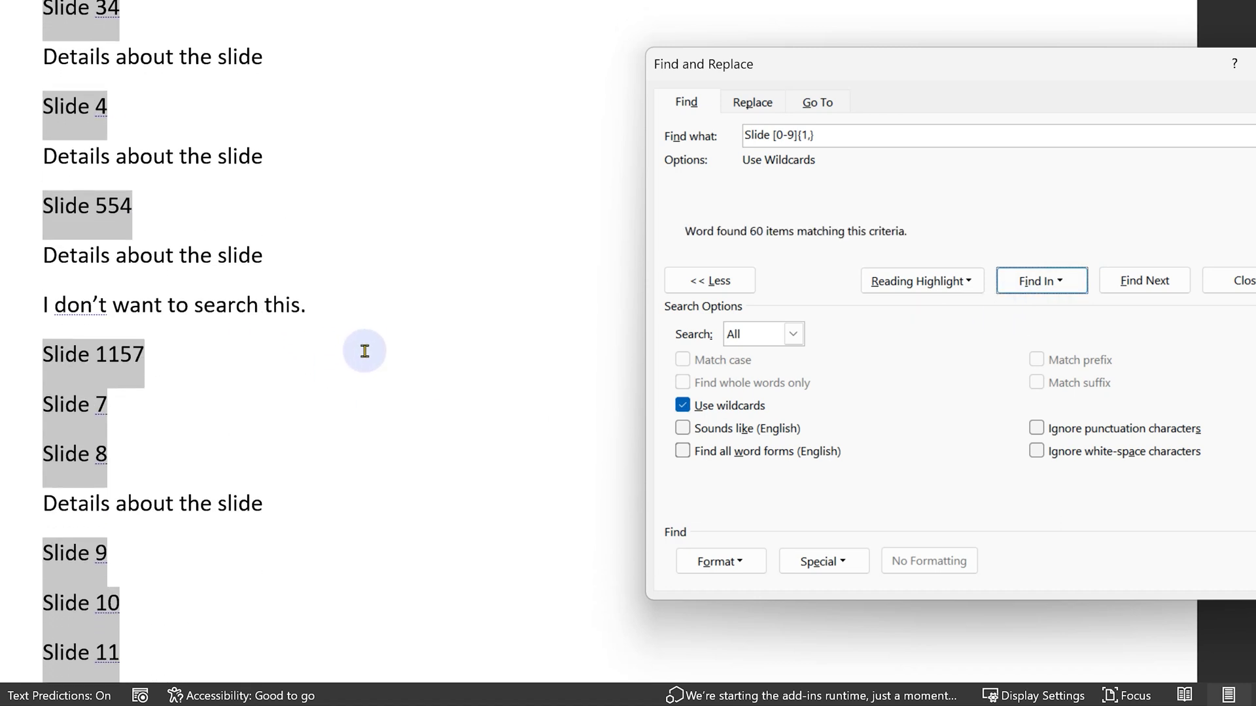
scroll(368, 344, "up", 1)
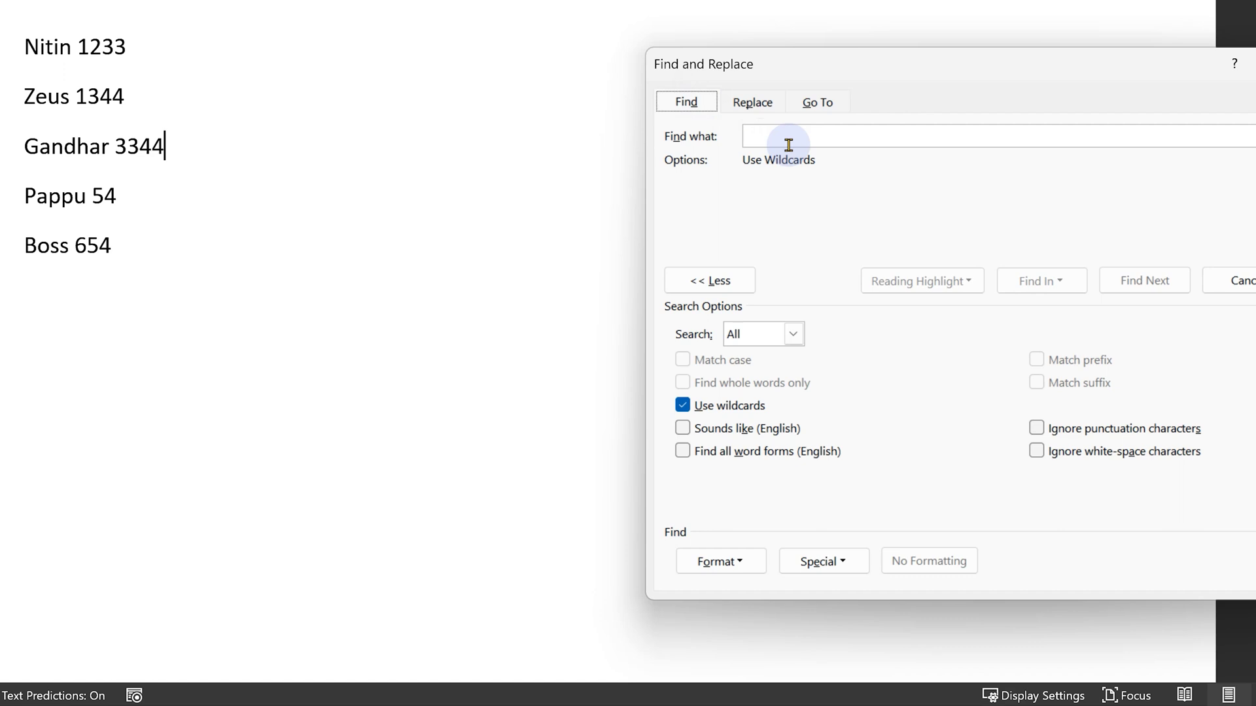
Insert a lowercase character range and highlight its matches in the main document.
left_click(820, 565)
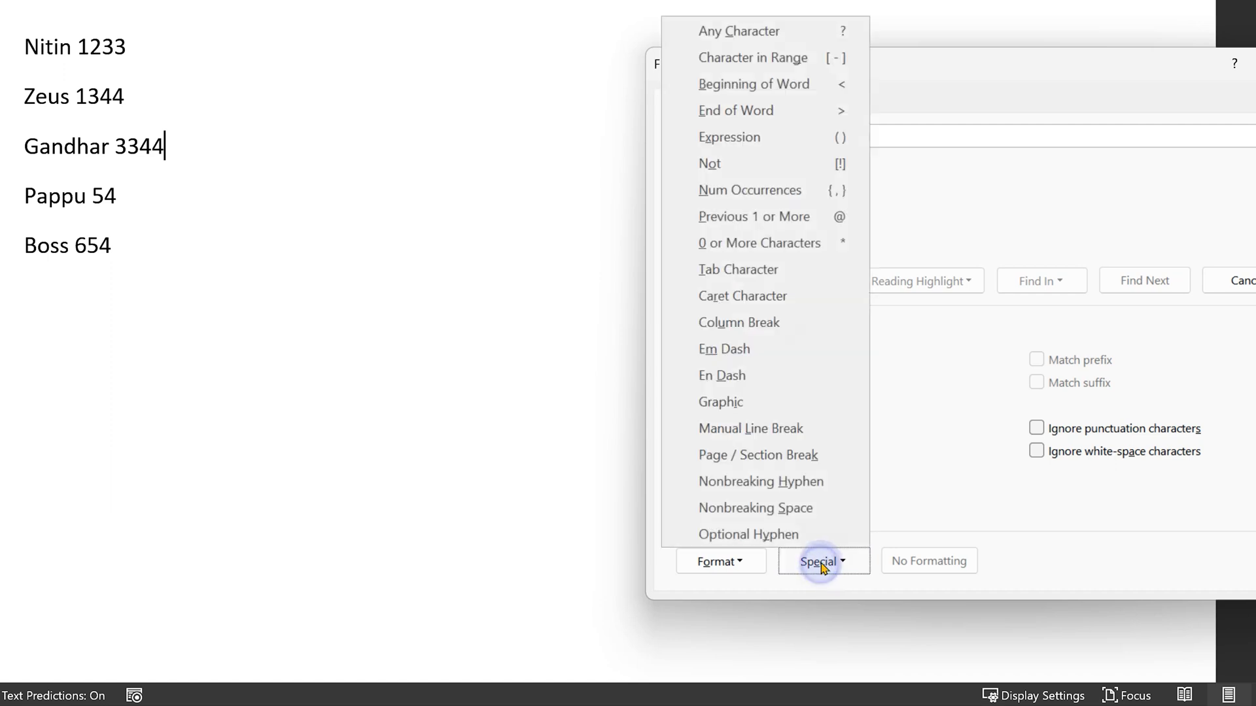
left_click(780, 66)
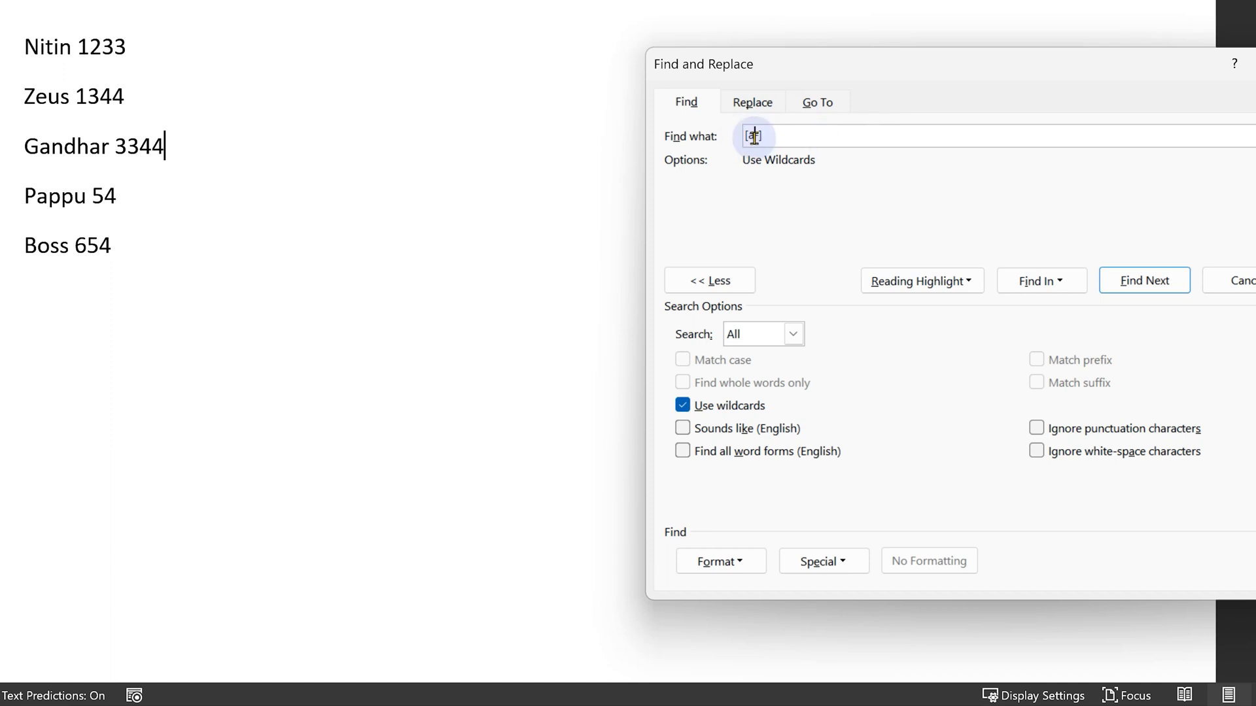
type("az")
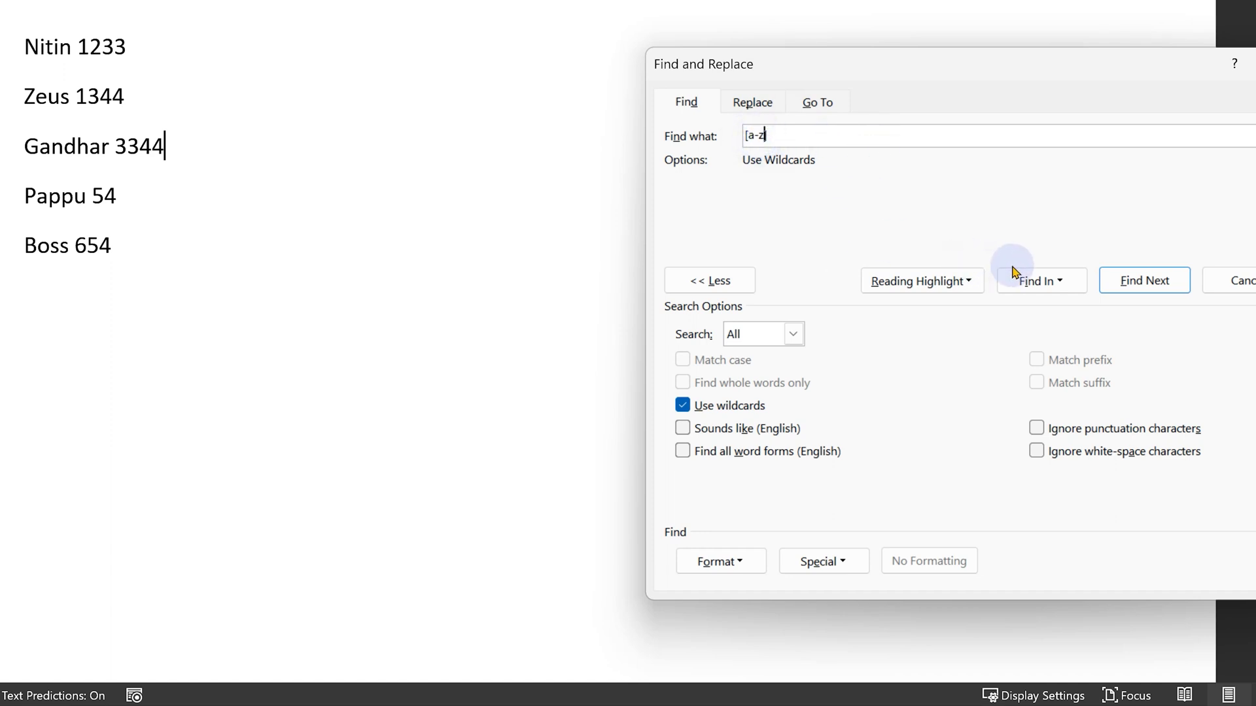
left_click(1035, 283)
left_click(1015, 315)
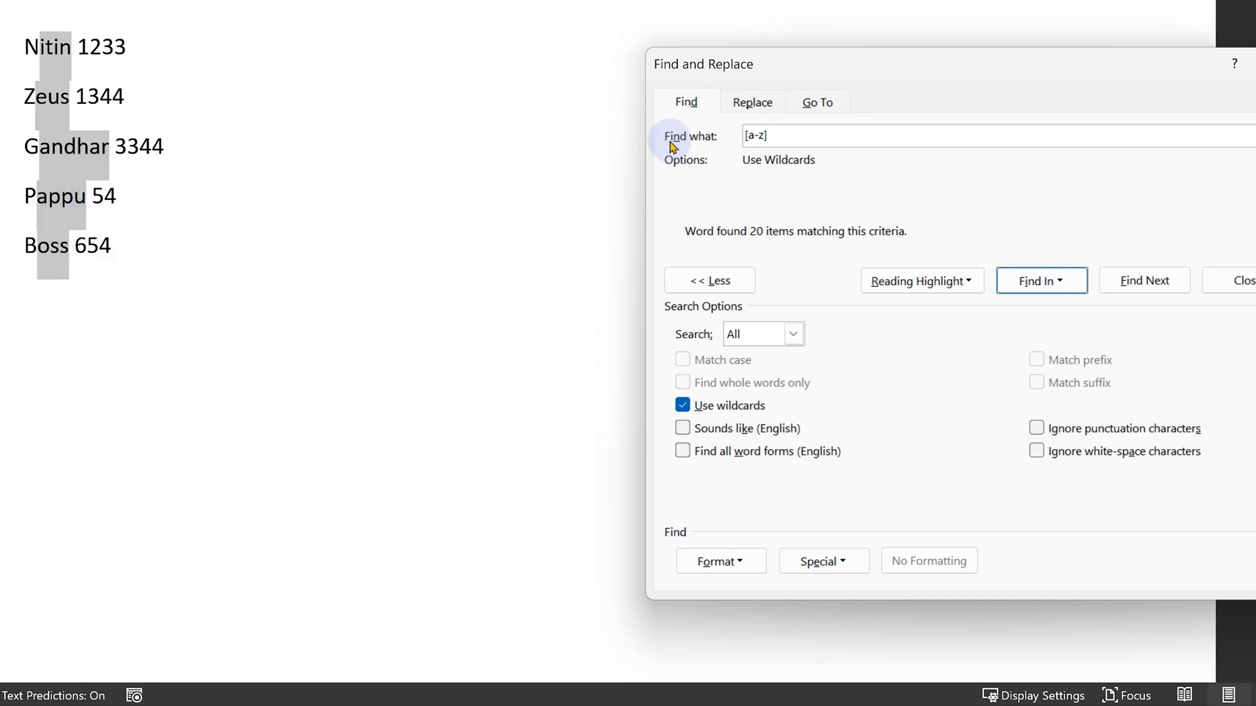
Make the pattern '[A-Z][a-z]' and highlight its 5 matches in the names.
left_click(807, 136)
key("Home")
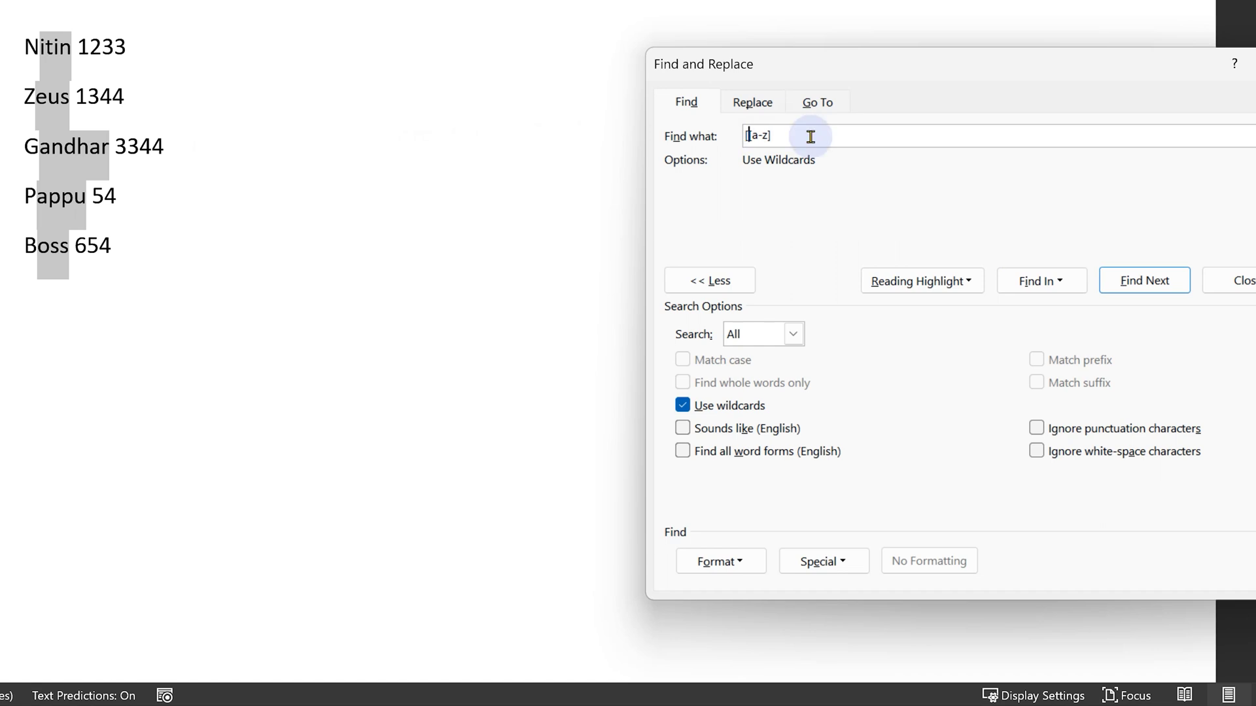
type("[A-Z]")
left_click(1067, 288)
left_click(1043, 330)
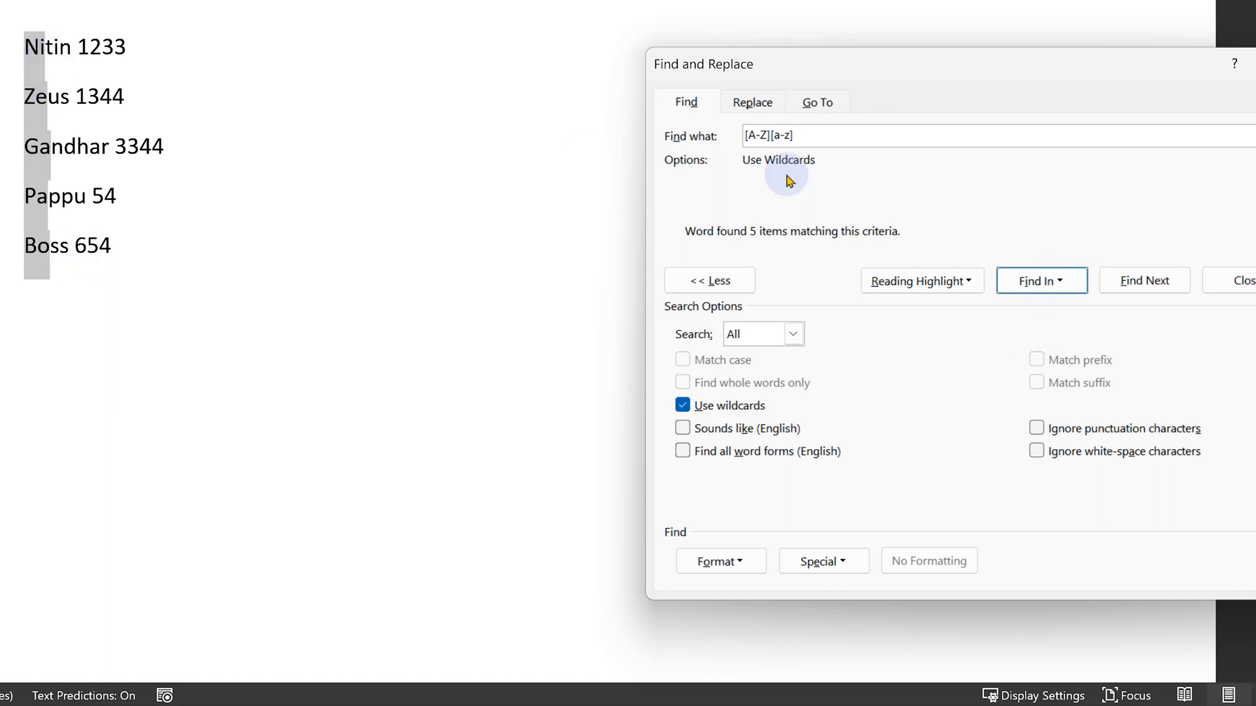
Extend the name pattern with {1,} and highlight every full name.
left_click(801, 135)
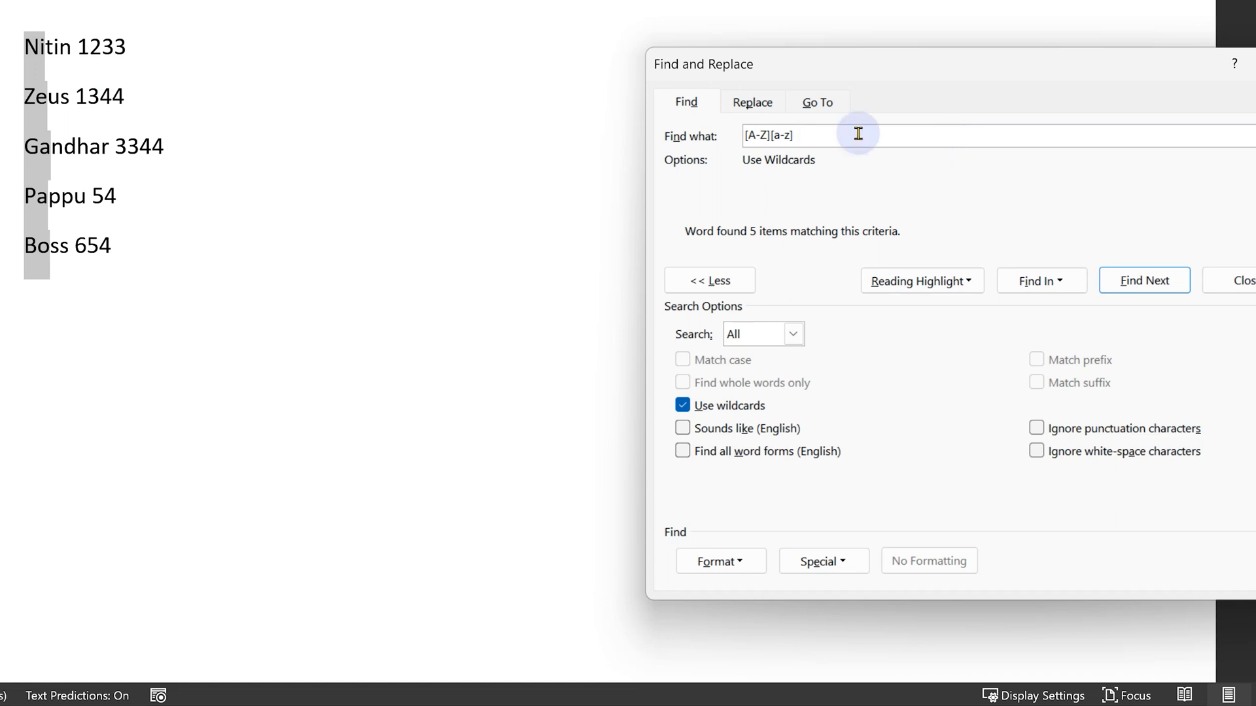
type("{1,")
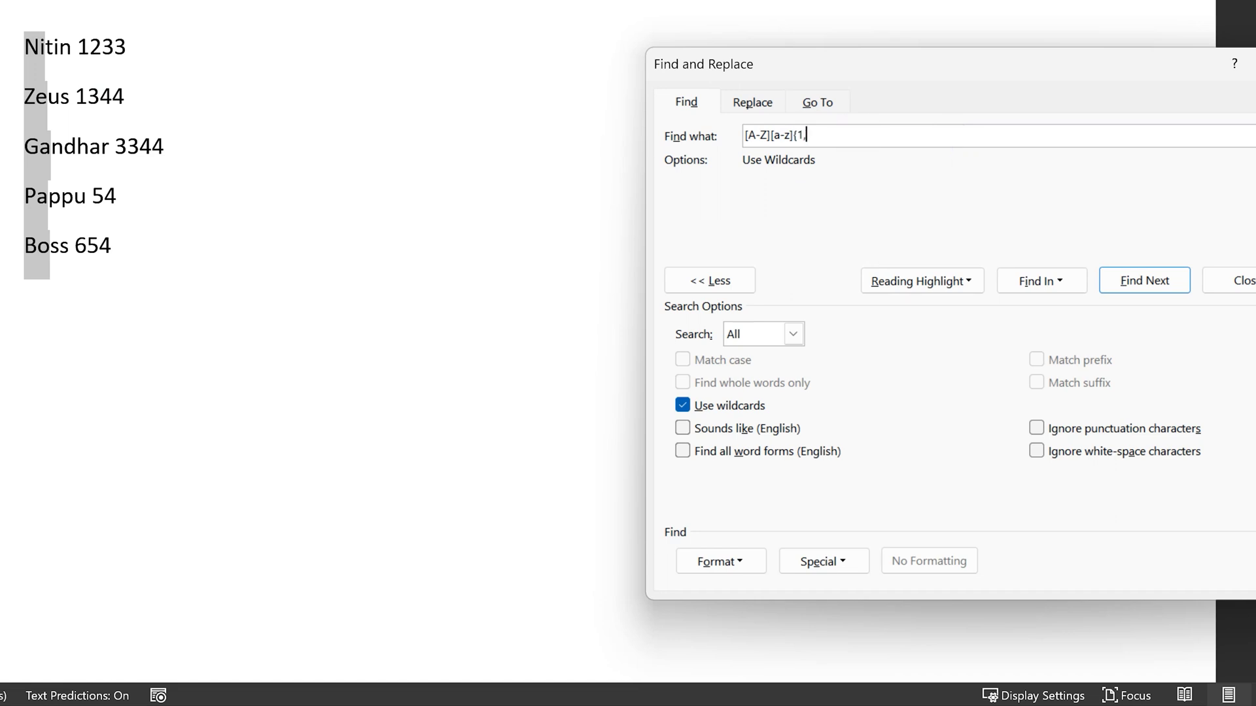
type("}")
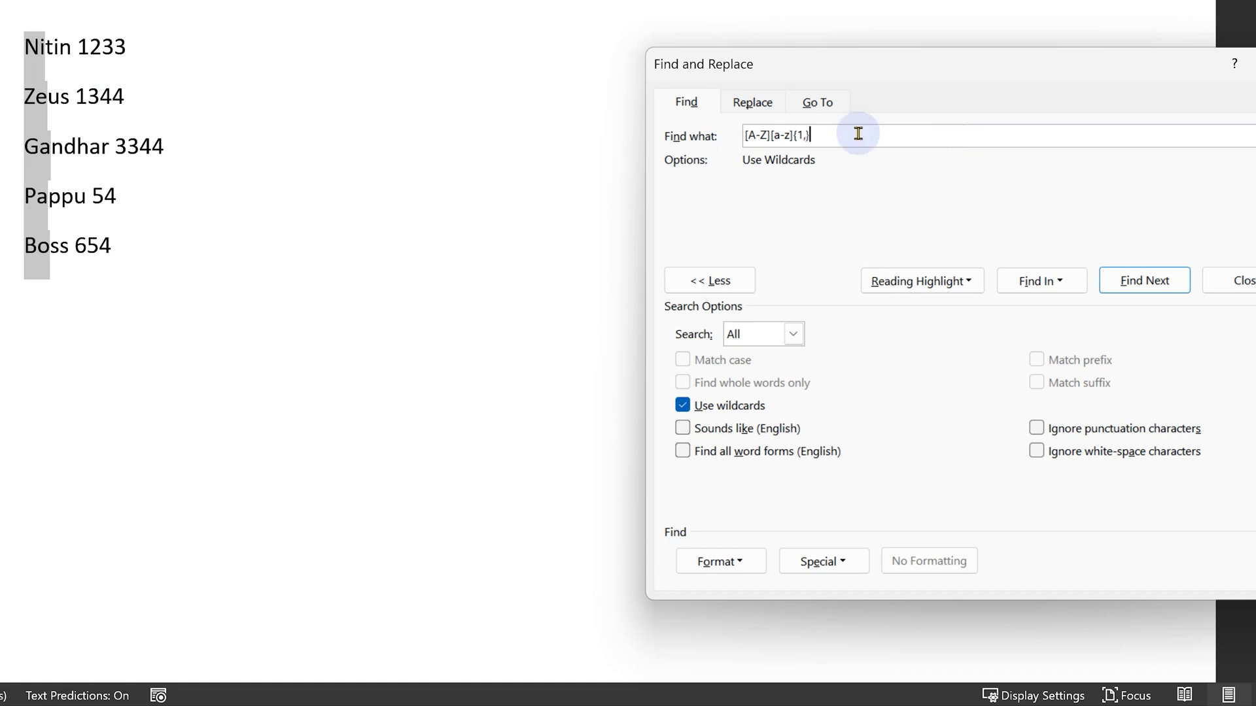
left_click(1030, 278)
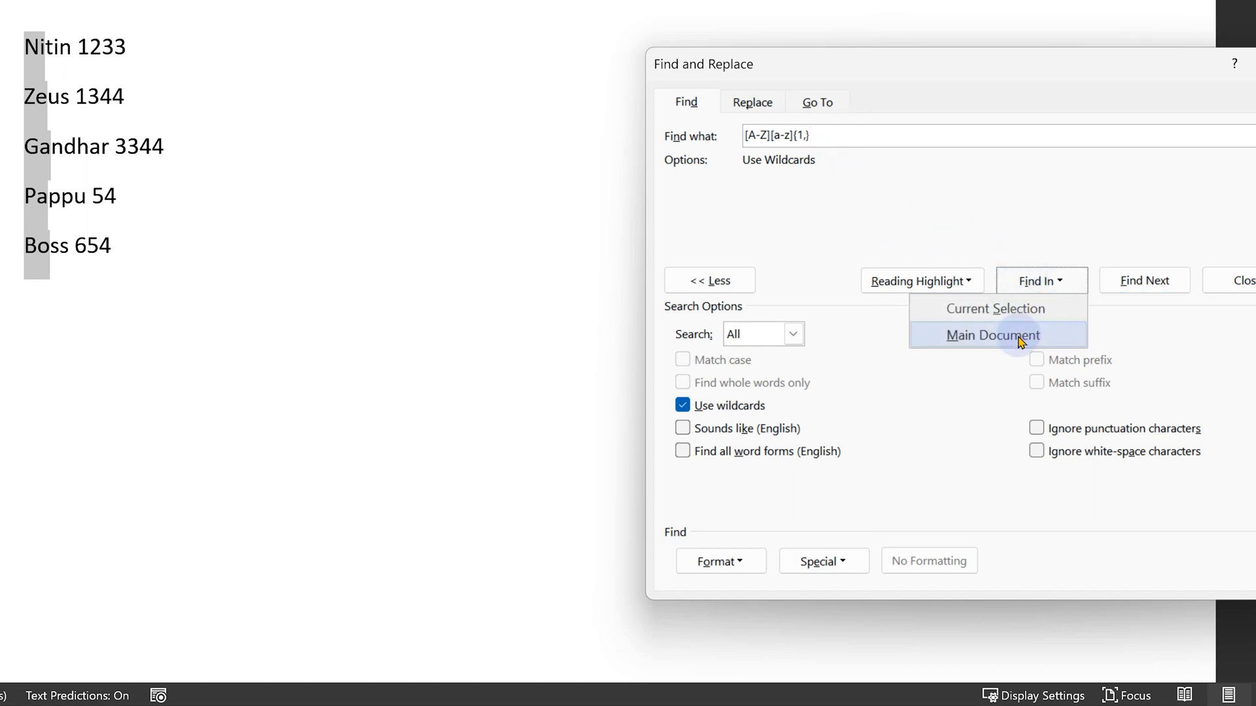
left_click(1021, 338)
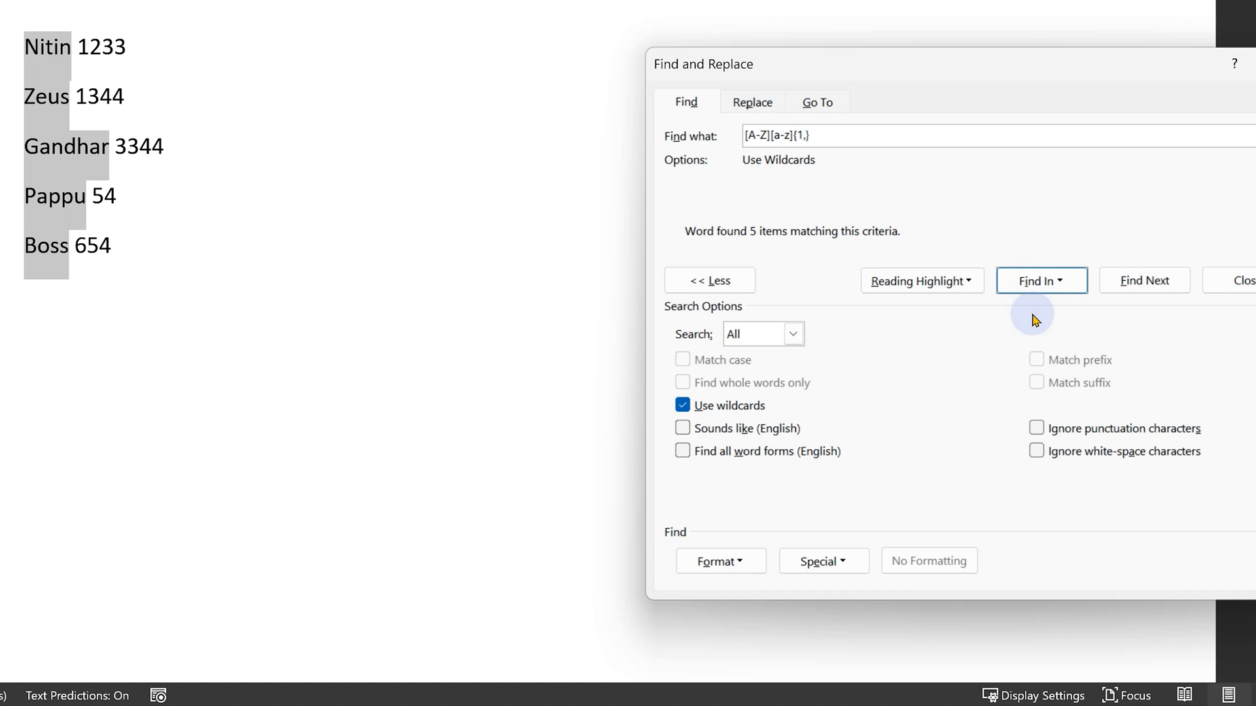
Group name and number in the pattern '([A-Z][a-z]{1,}) ([0-9]{1,})'.
left_click(826, 137)
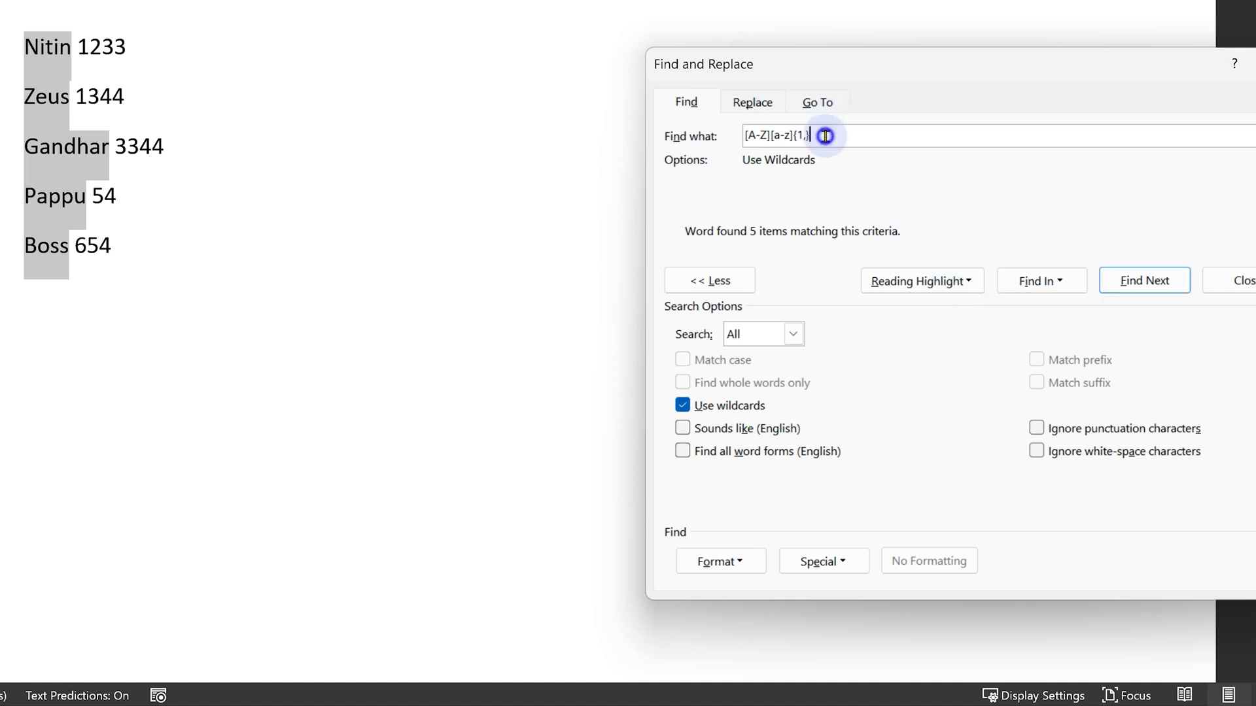
key("Home")
type("(")
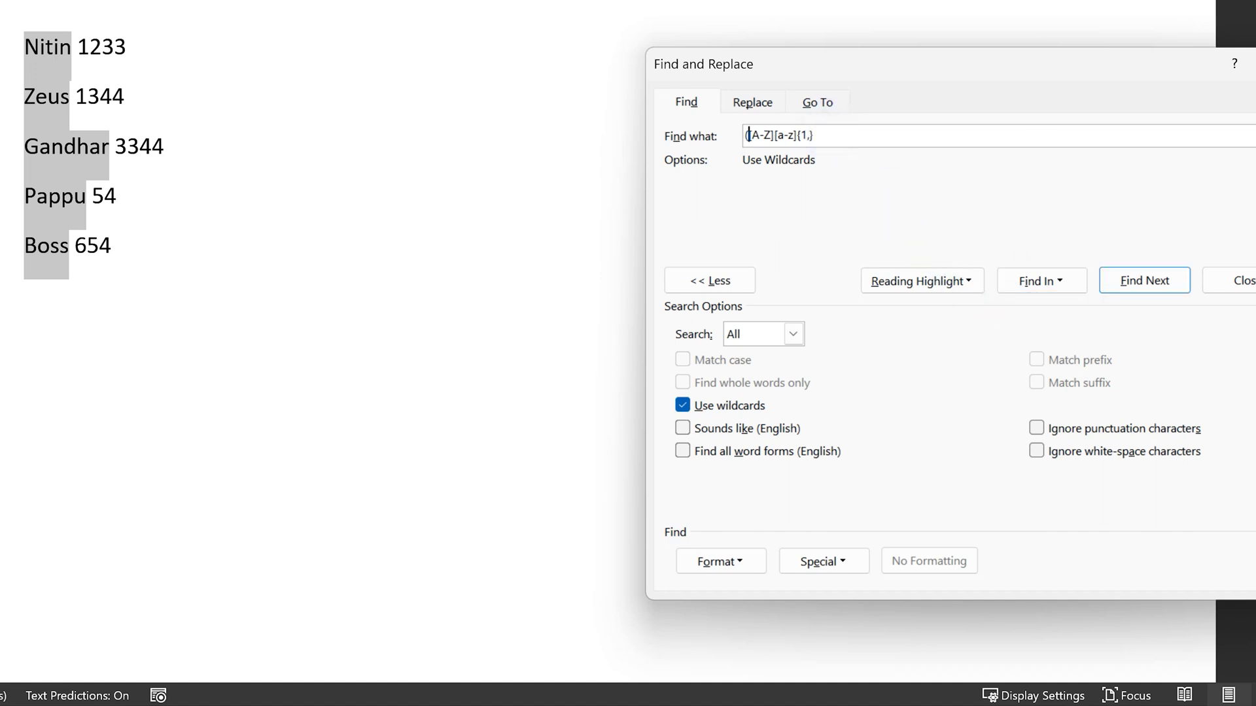
key("End")
type(")")
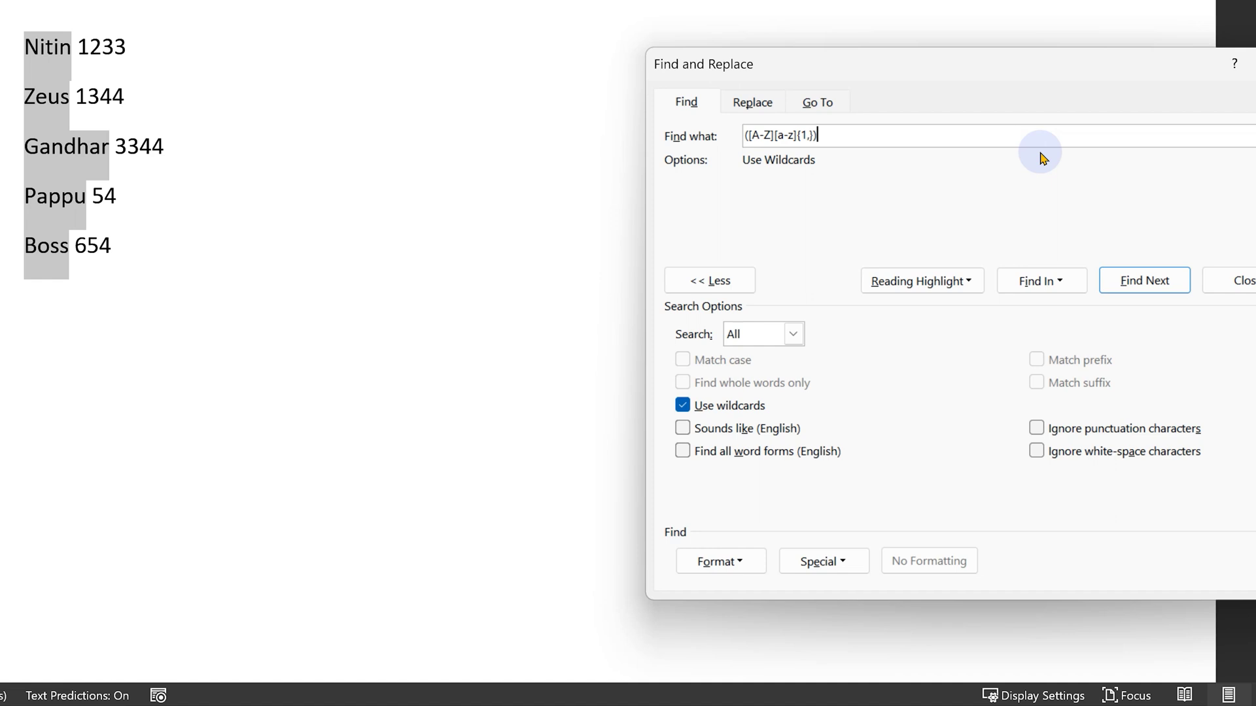
type(" ([0-9]{1,})")
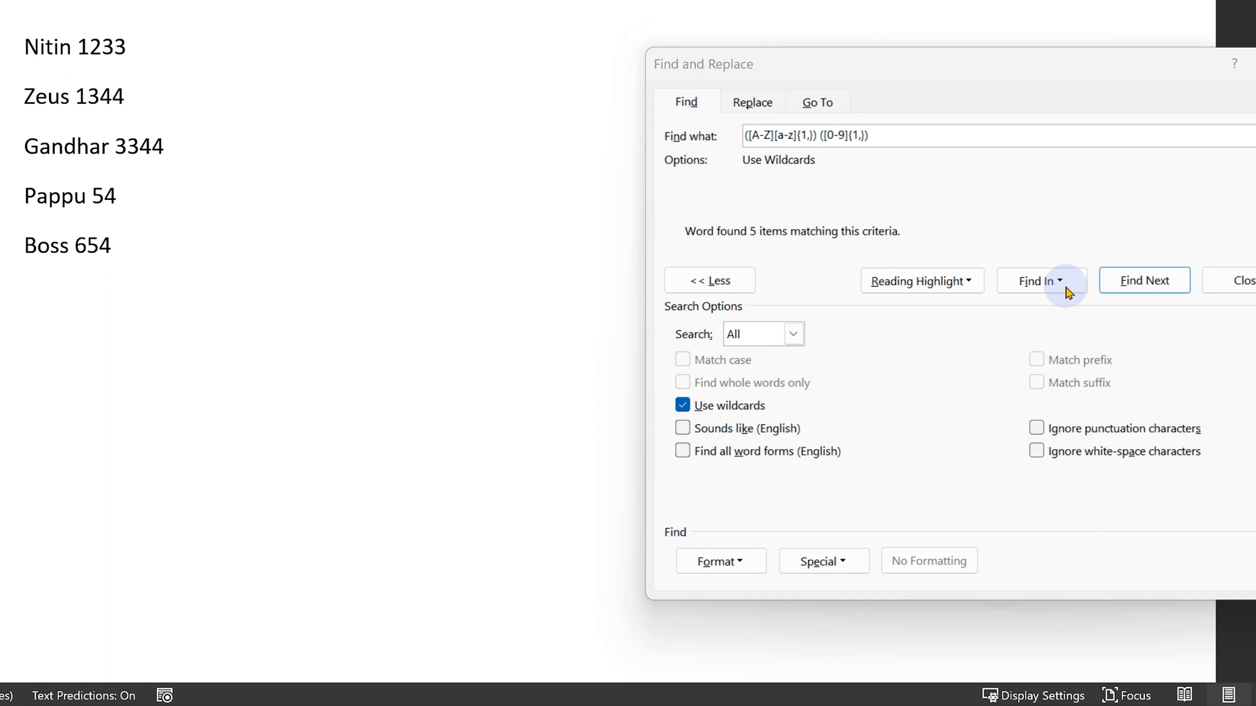
left_click(1067, 292)
Replace all five matches with '\2 \1' so numbers precede names.
left_click(1038, 334)
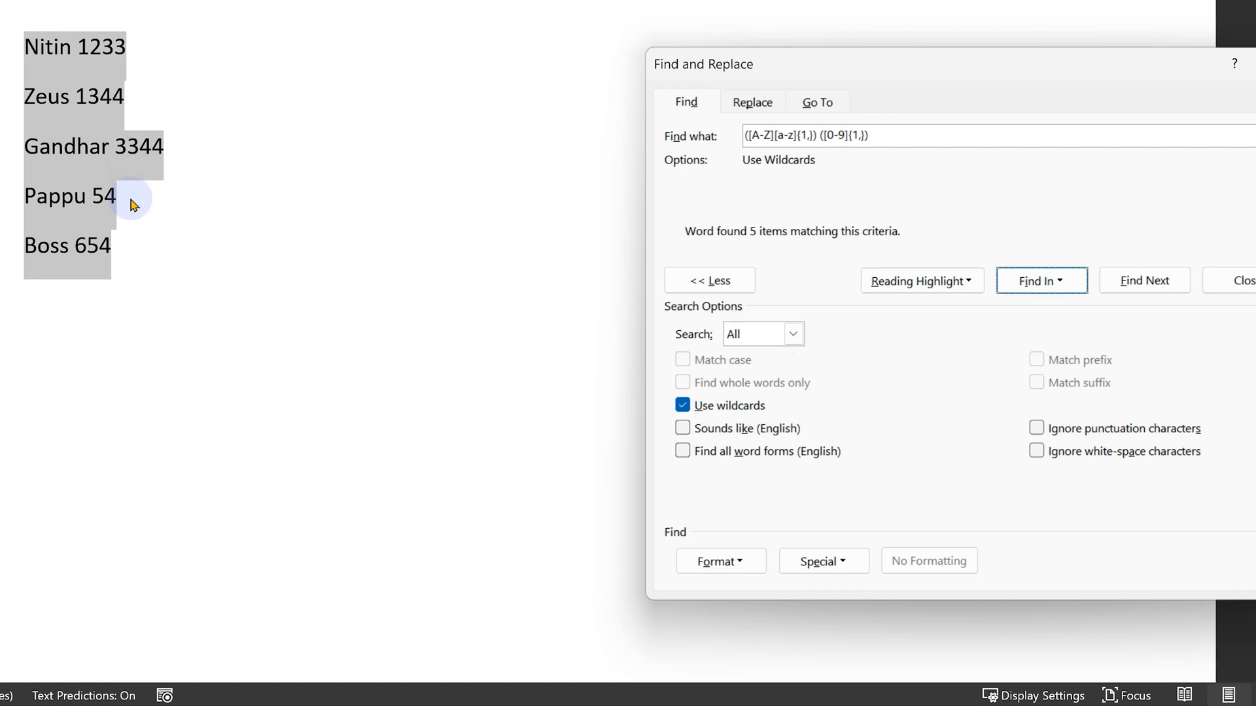
left_click(752, 102)
left_click(756, 204)
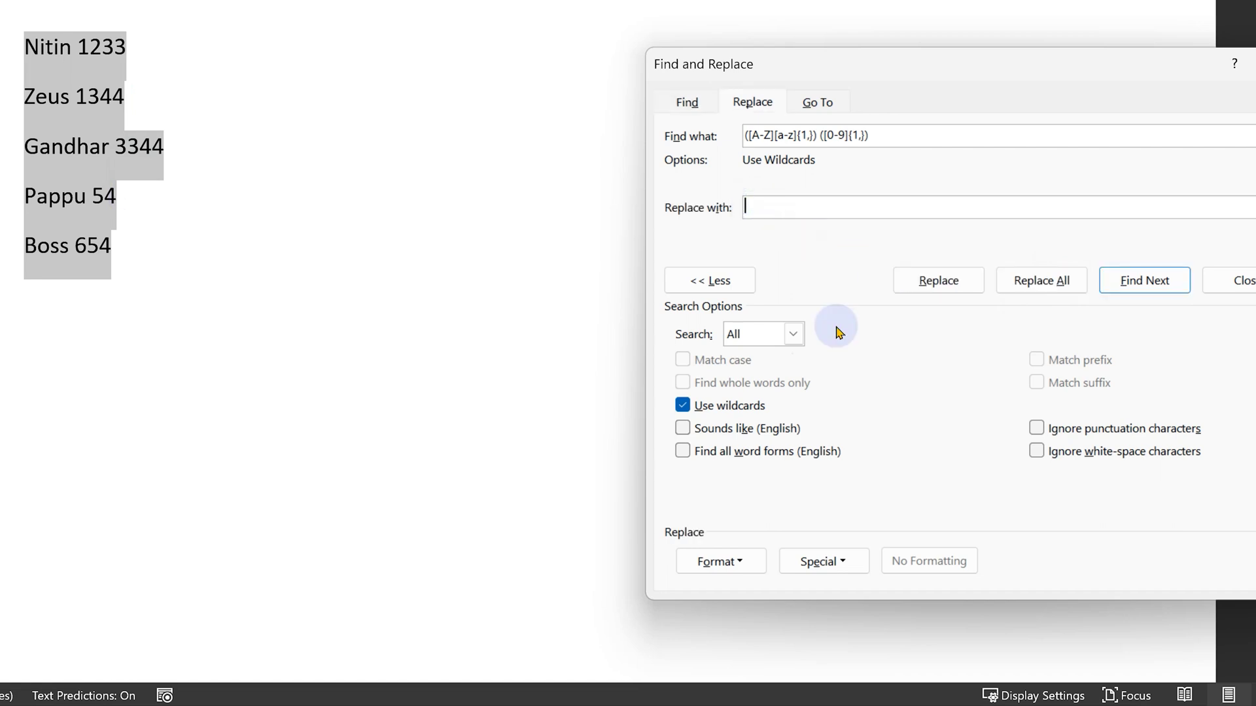
left_click(820, 567)
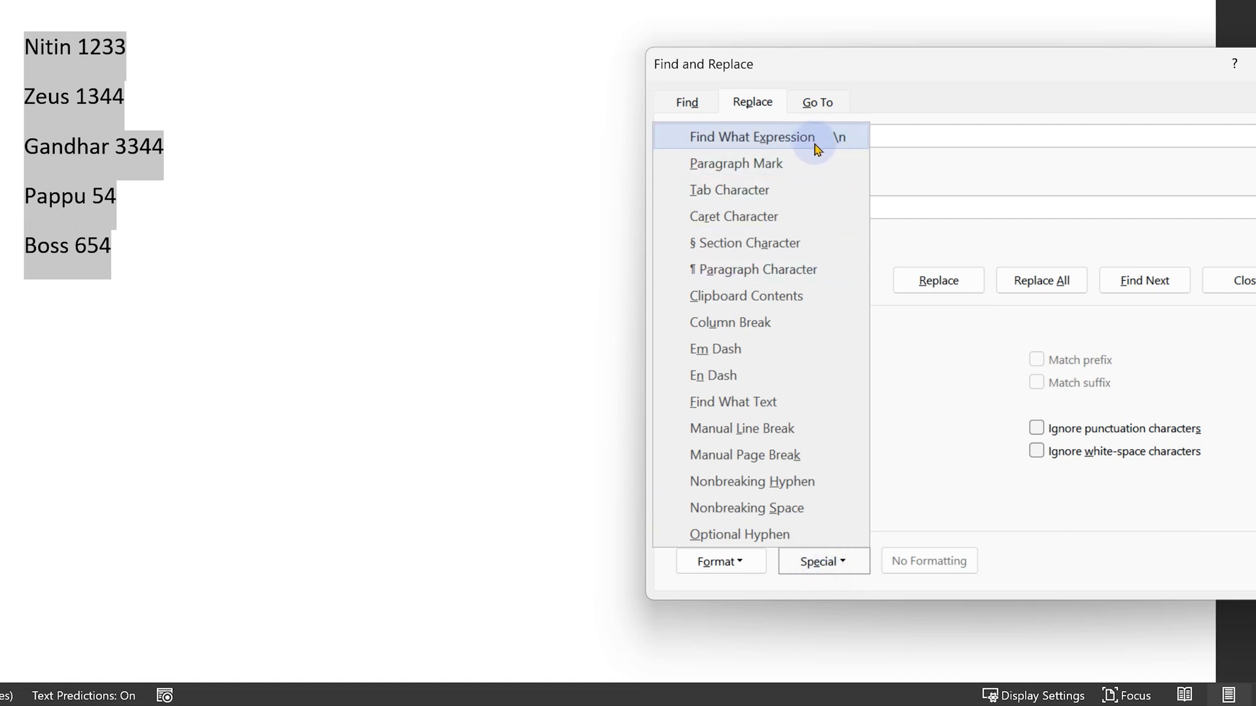
left_click(891, 206)
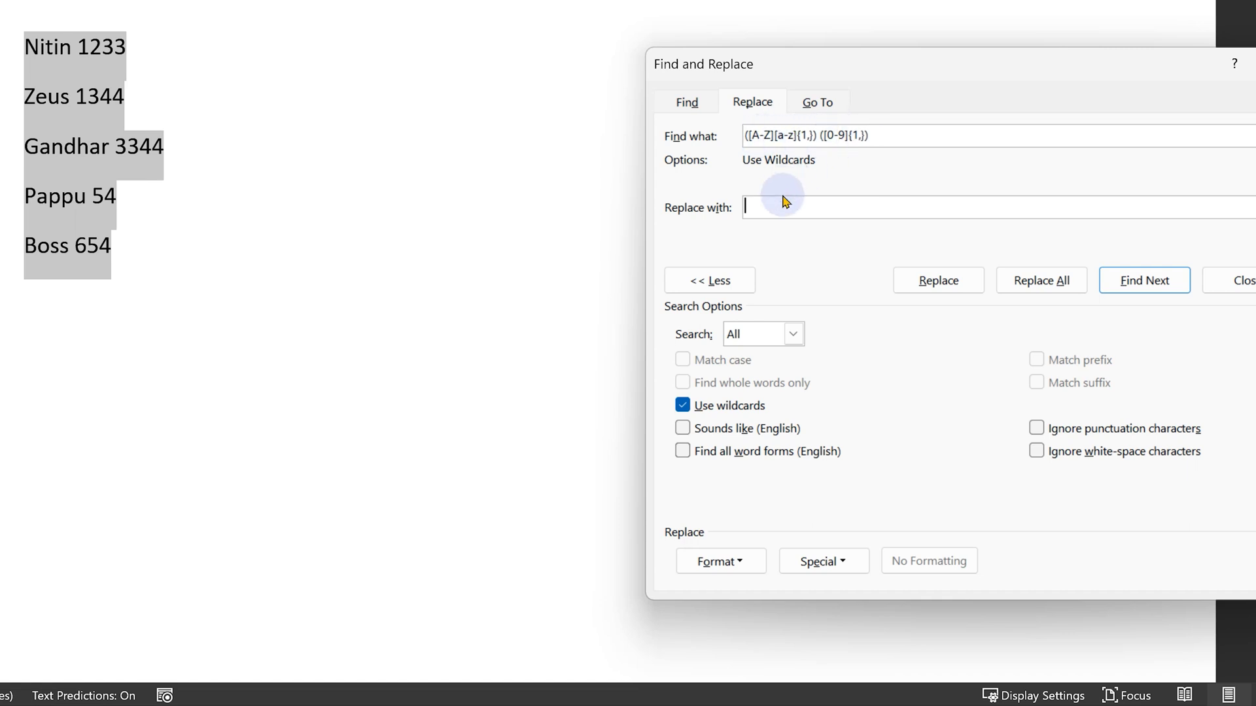
type("\\2")
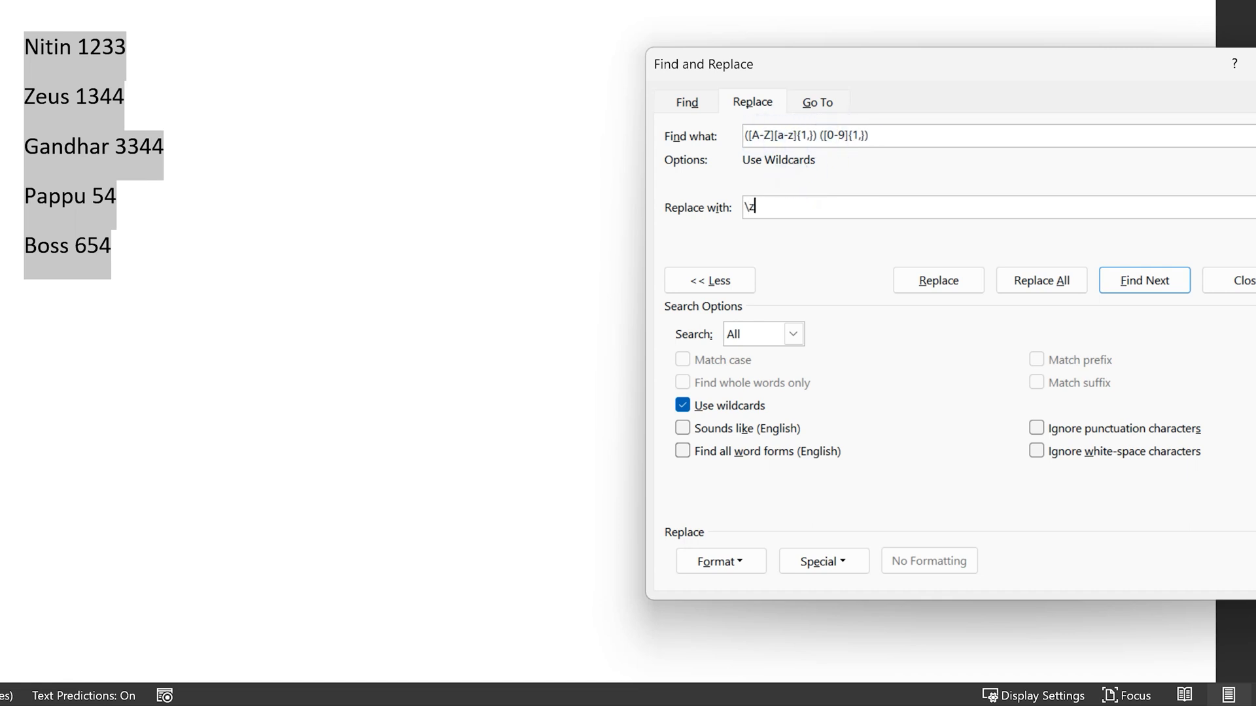
type(" \\1")
left_click(1037, 287)
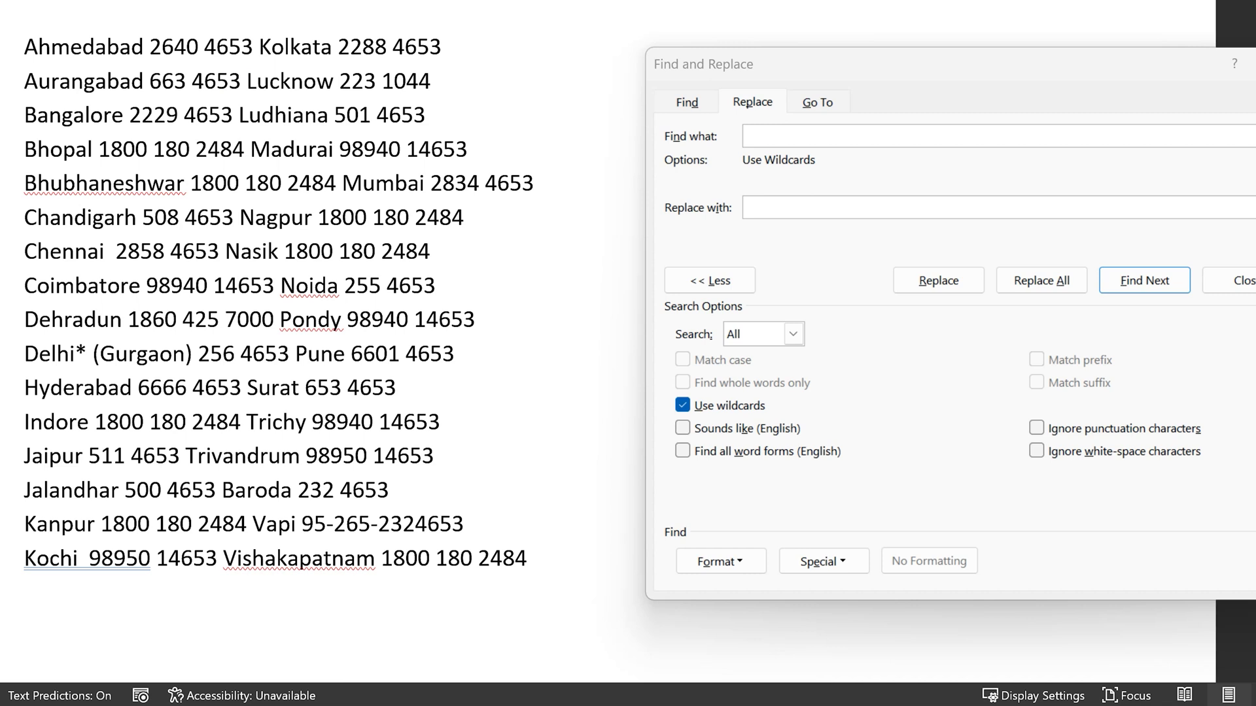
Show spaces and paragraph marks in the city phone list with Ctrl+Shift+8.
key("ctrl+shift+8")
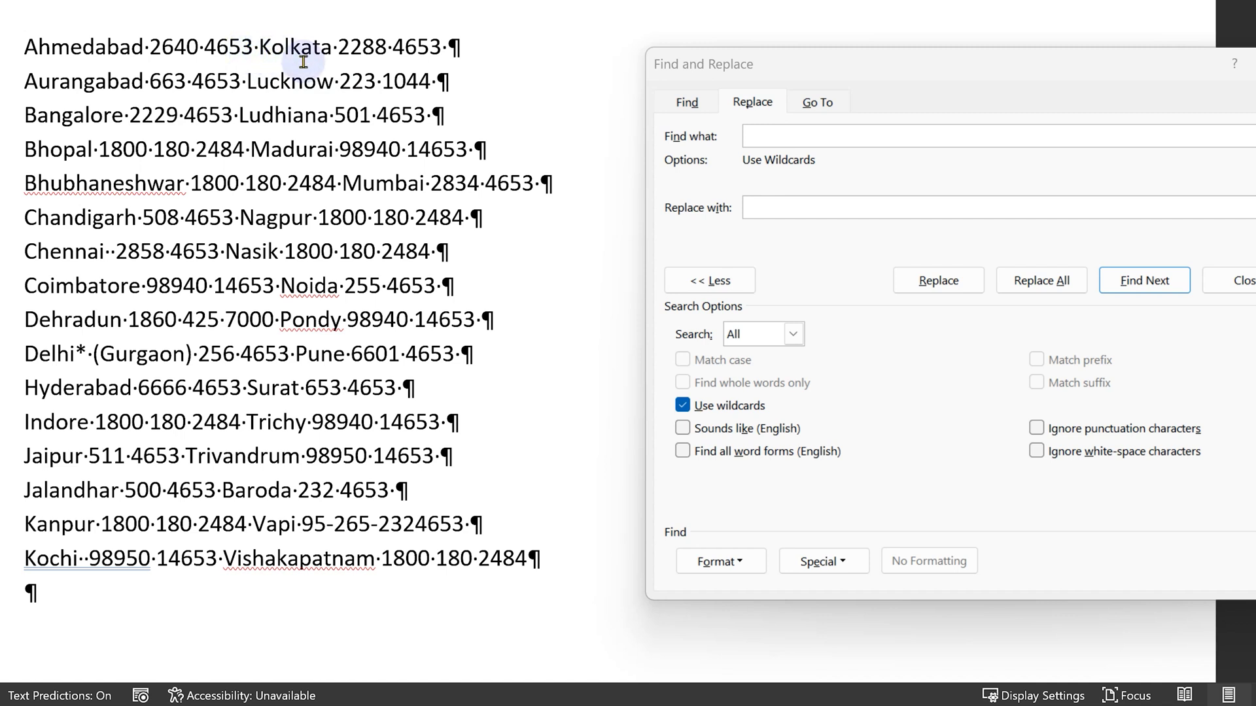
Replace '([0-9]) ([A-Z])' with '\1^p\2', making 16 replacements.
left_click(754, 134)
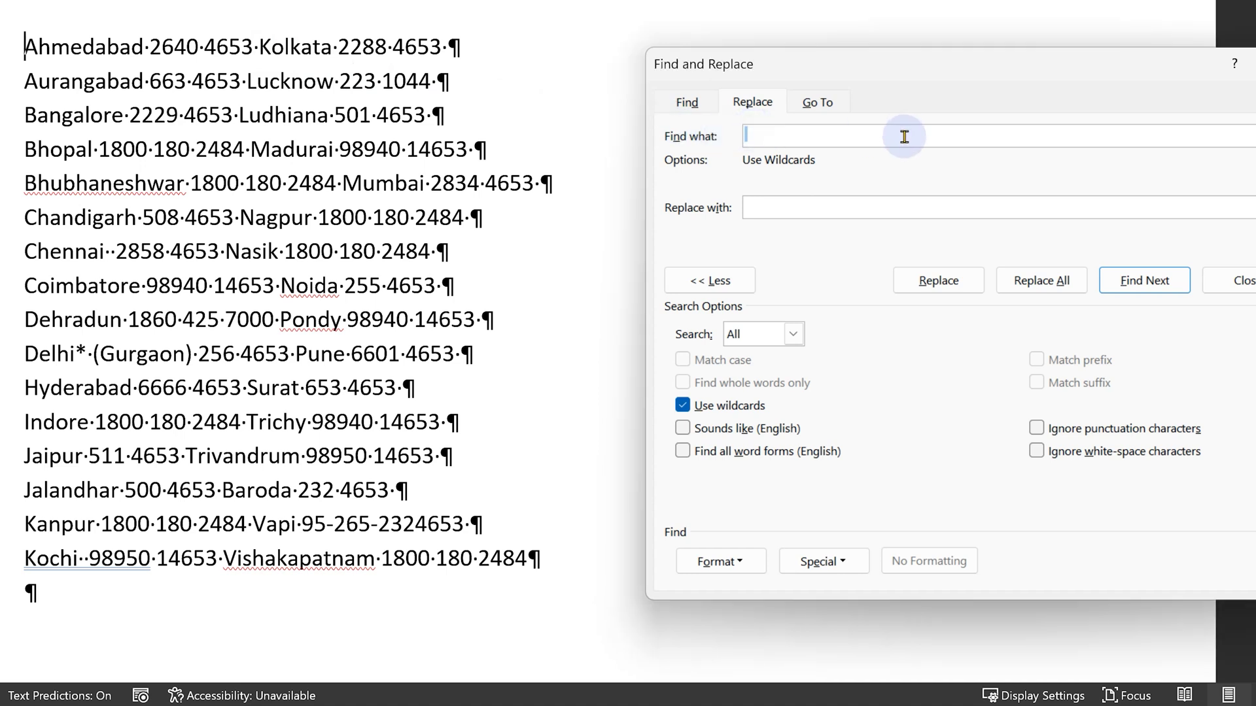
key("BackSpace")
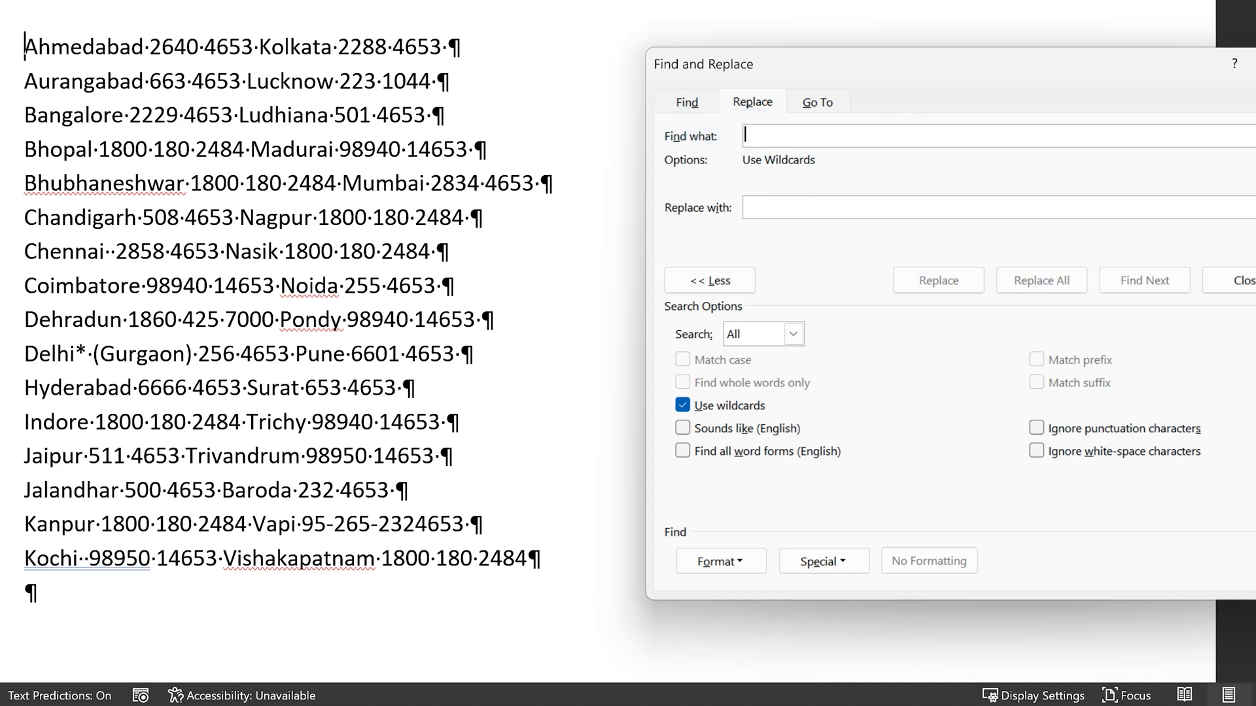
type("[0-9]")
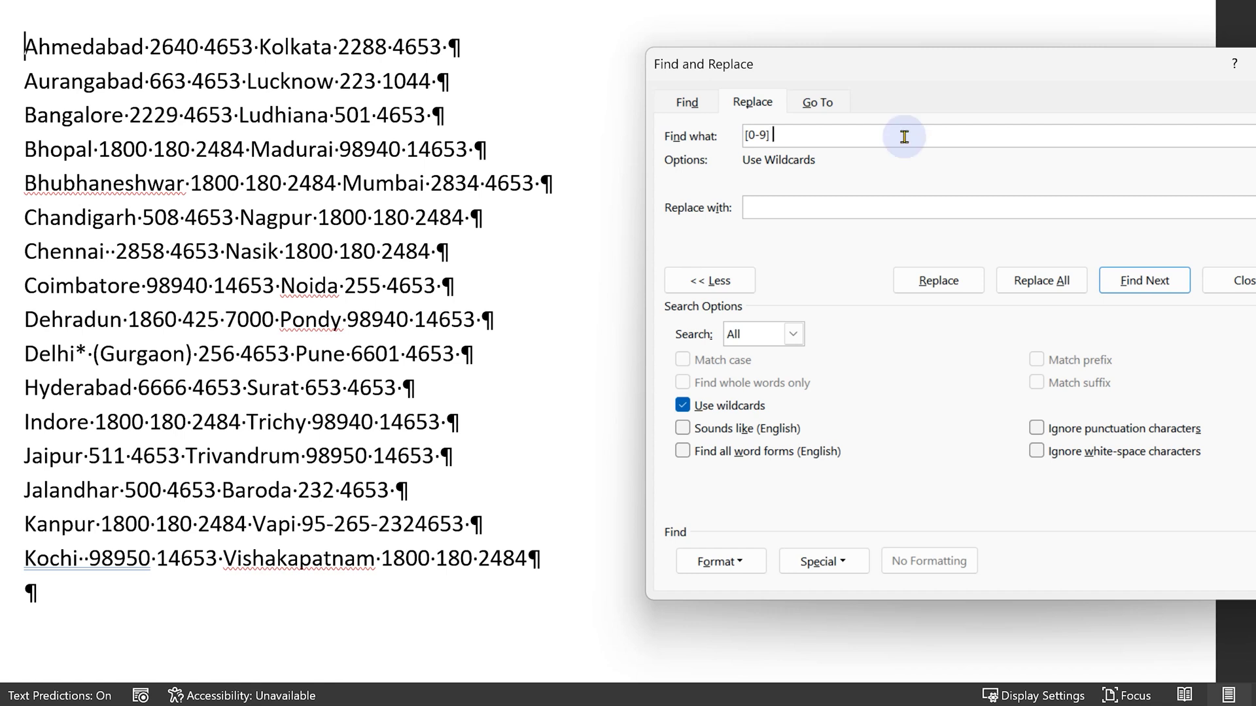
type("[A-Z]")
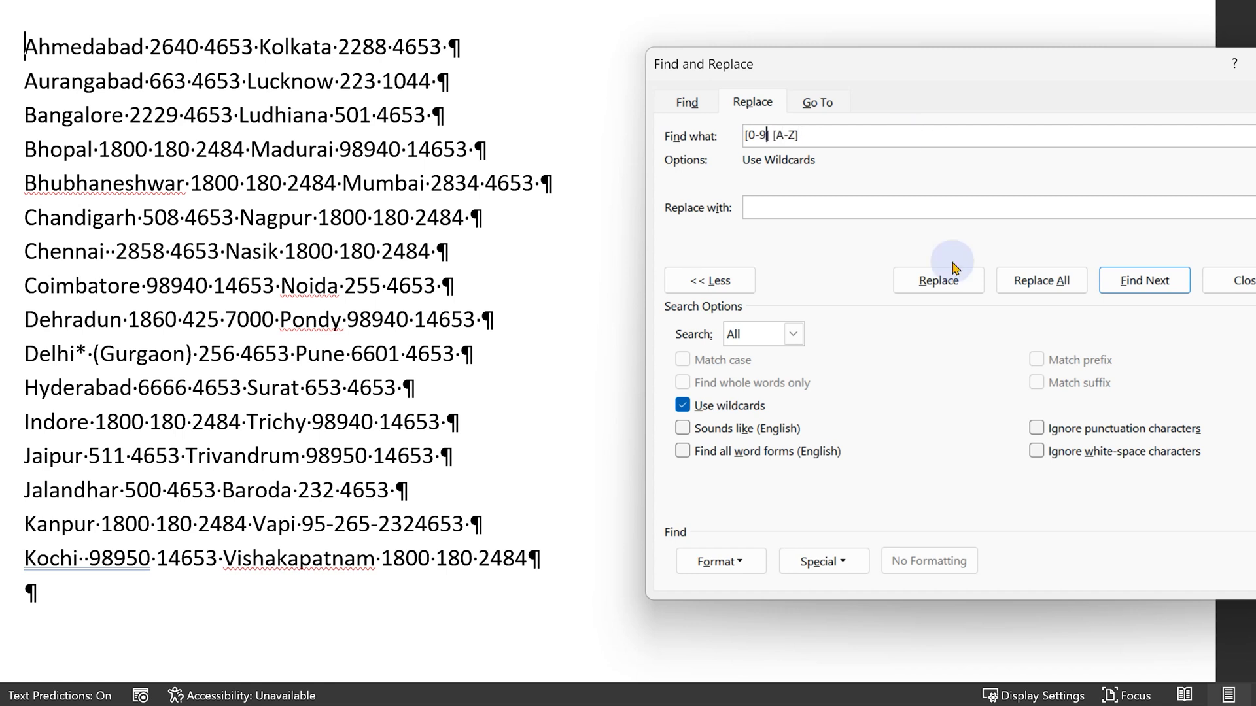
key("Left")
key("Left")
key("Left")
key("Left")
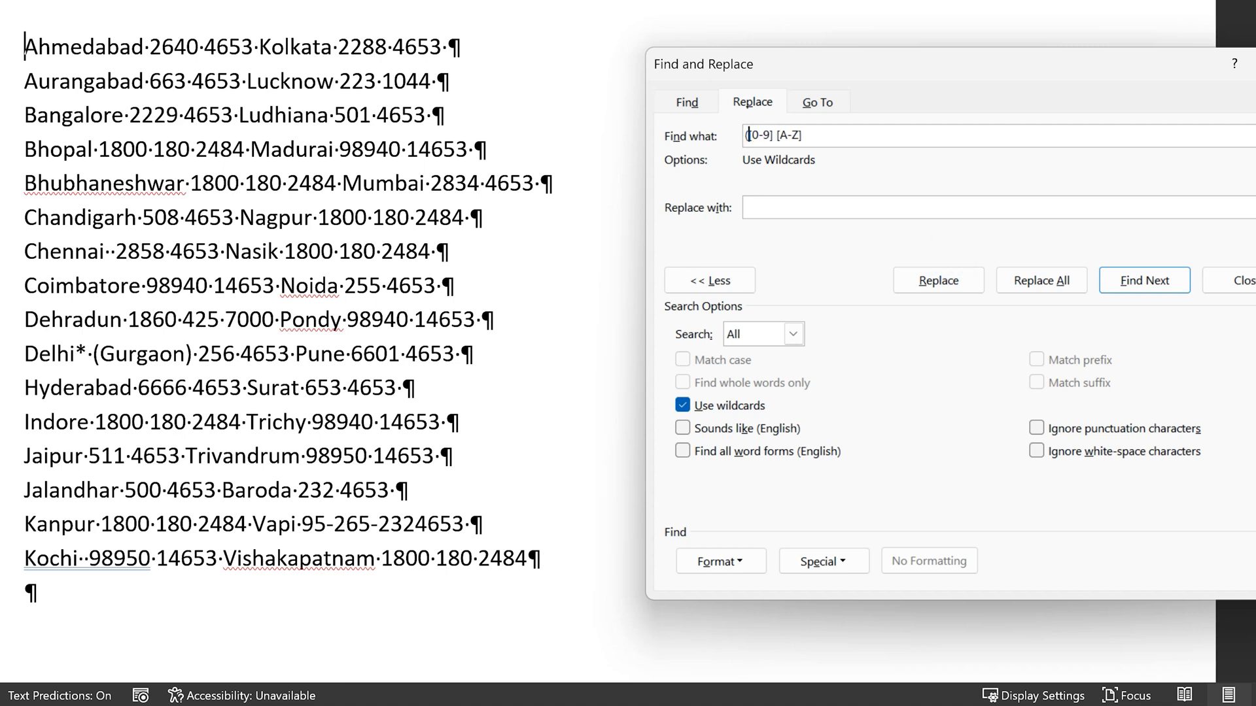
key("Right")
key("Right")
key("Right")
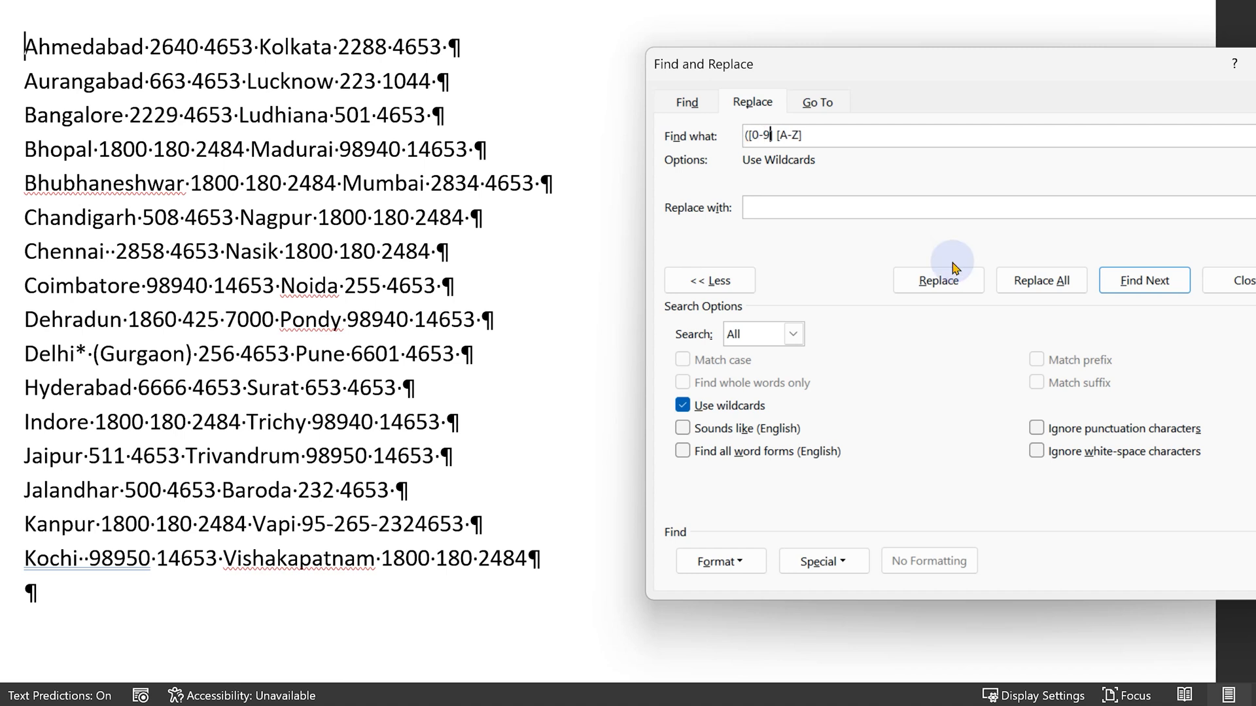
key("Right")
type(")")
key("Right")
type("(")
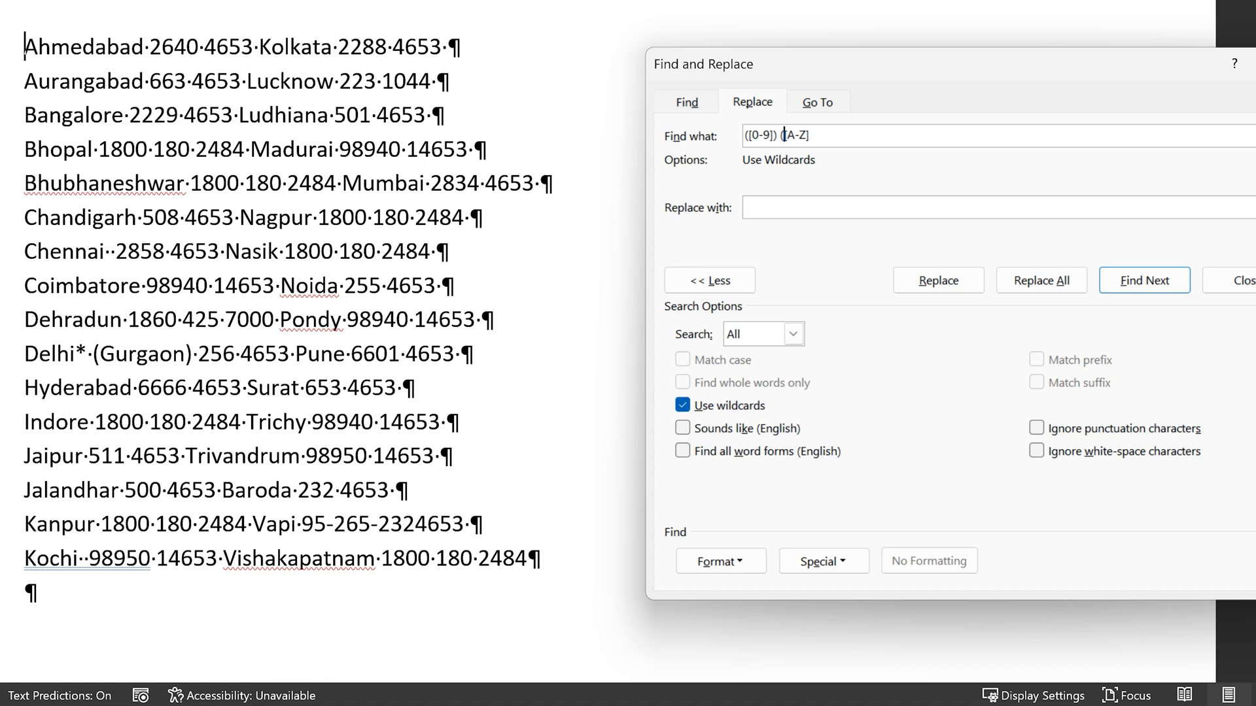
key("End")
type(")")
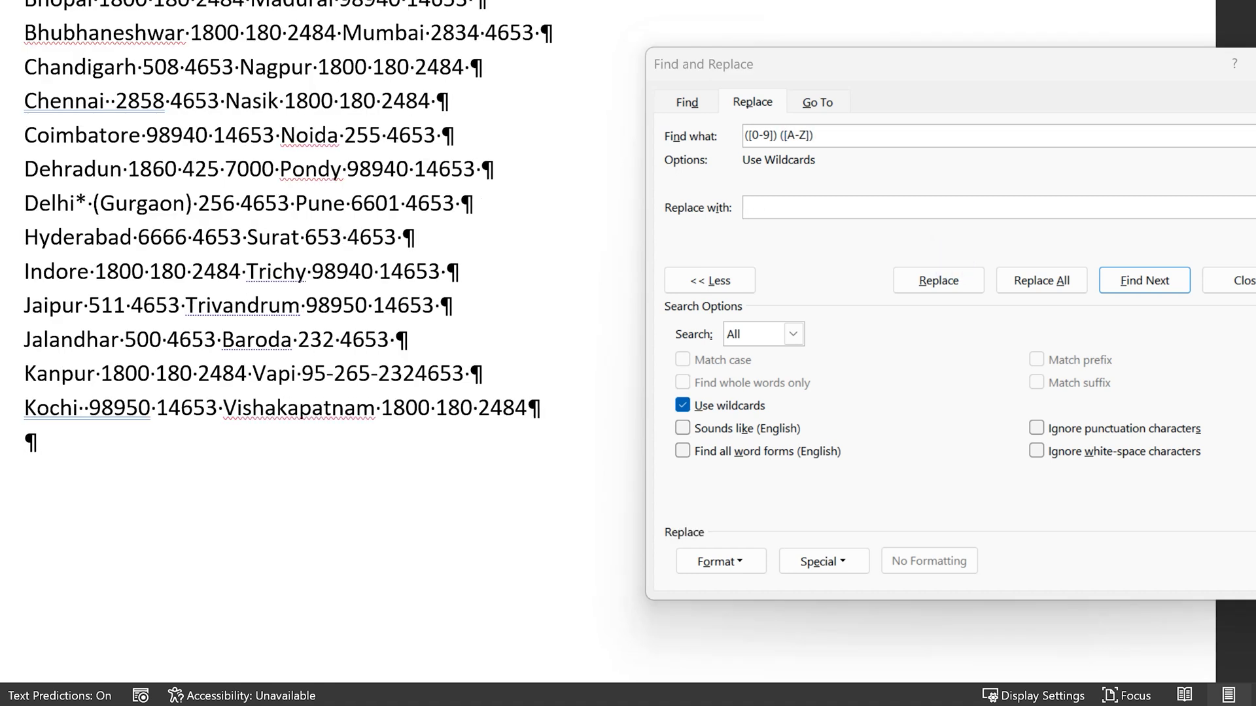
key("Tab")
left_click(772, 205)
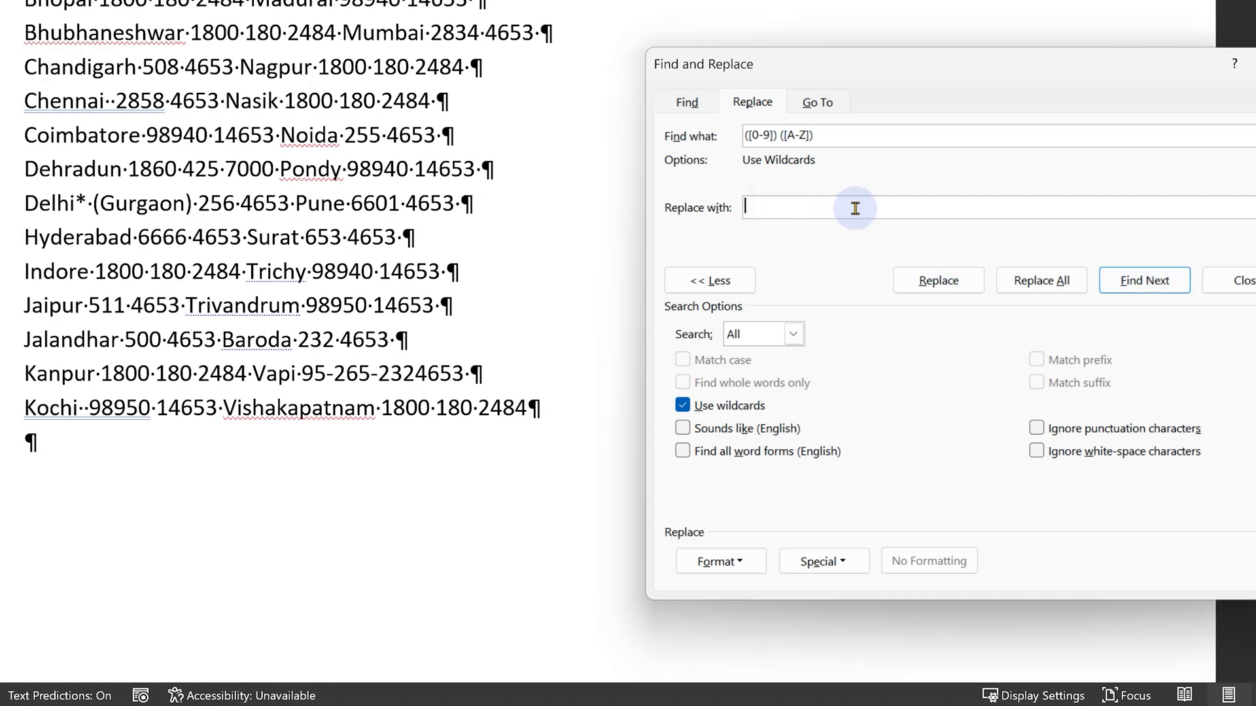
type("\\1")
type("^p\\")
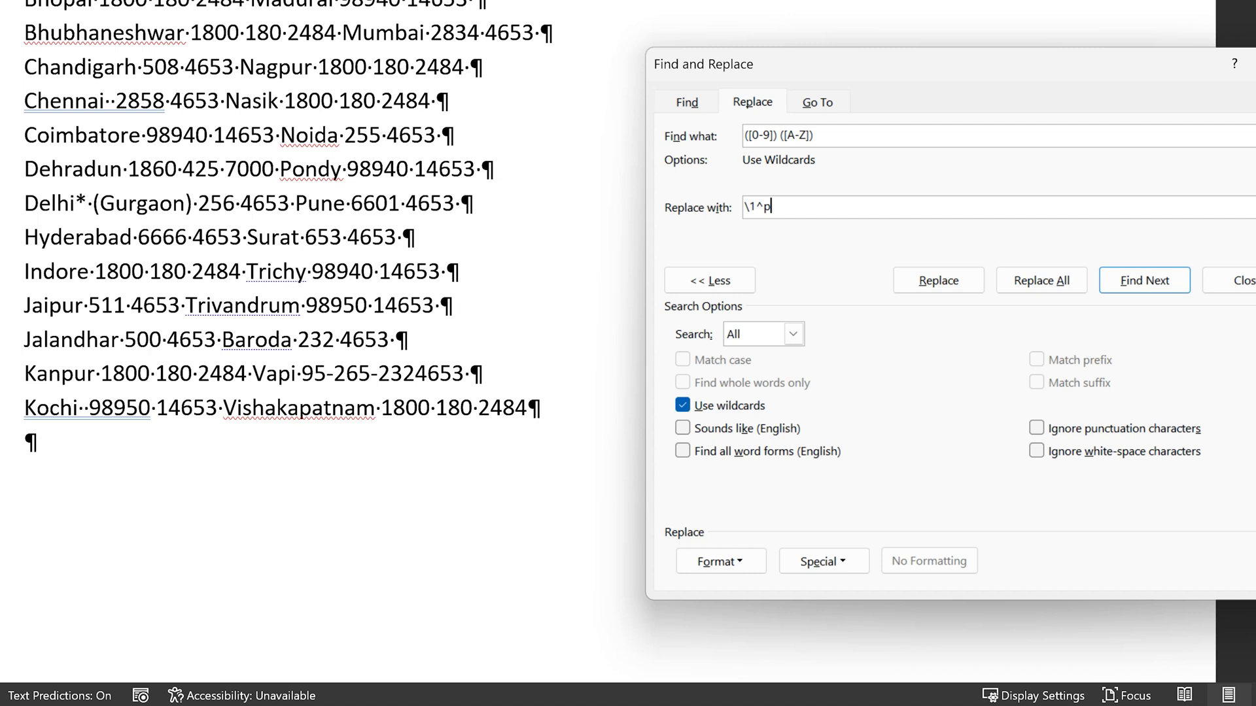
type("2")
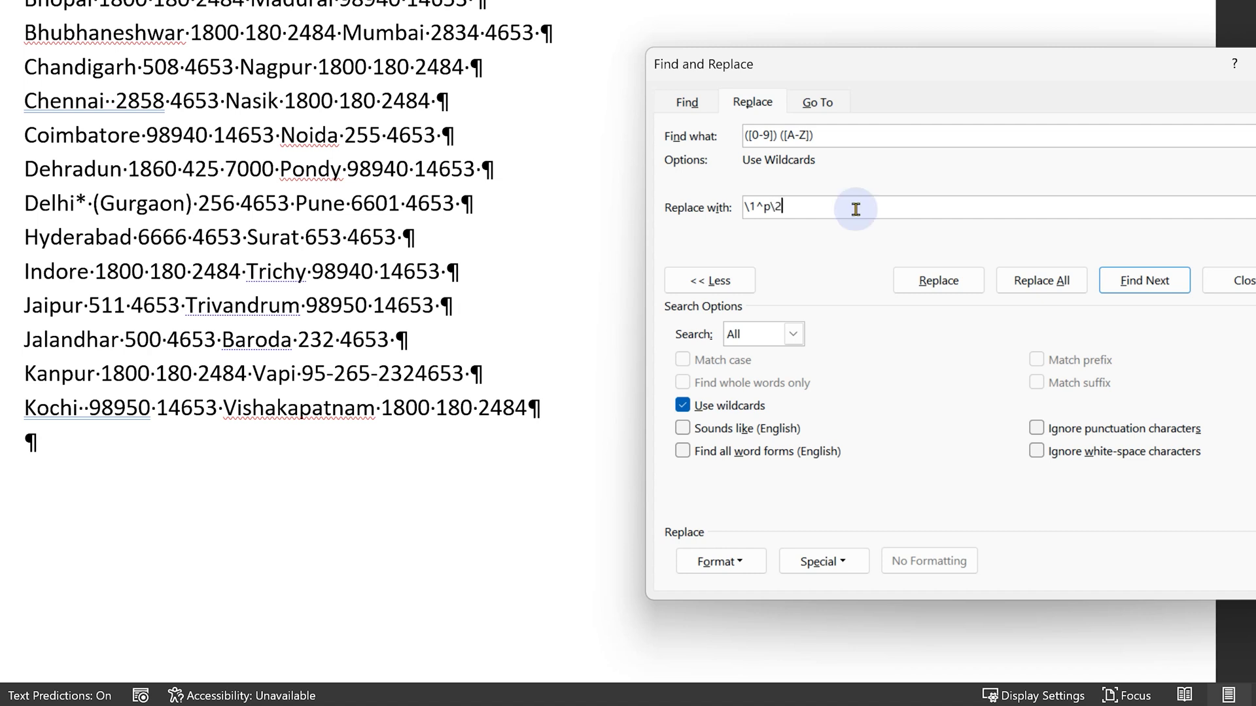
left_click(1034, 284)
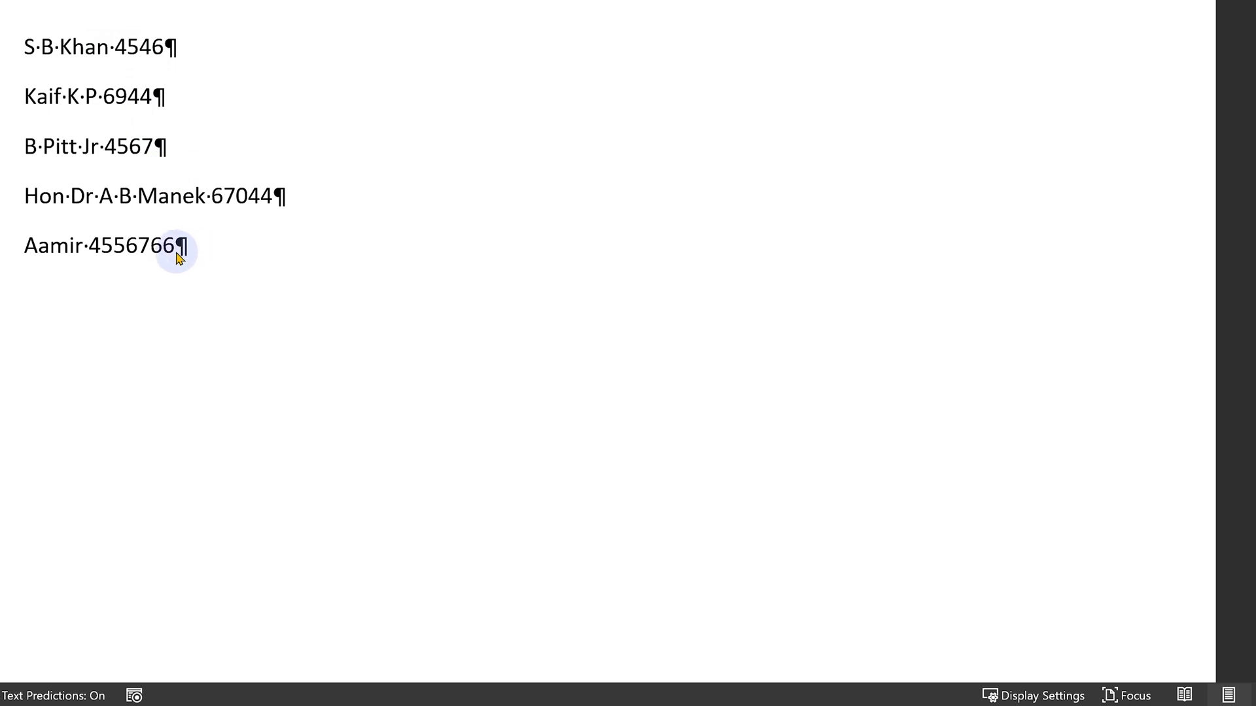
left_click_drag(175, 246, 22, 38)
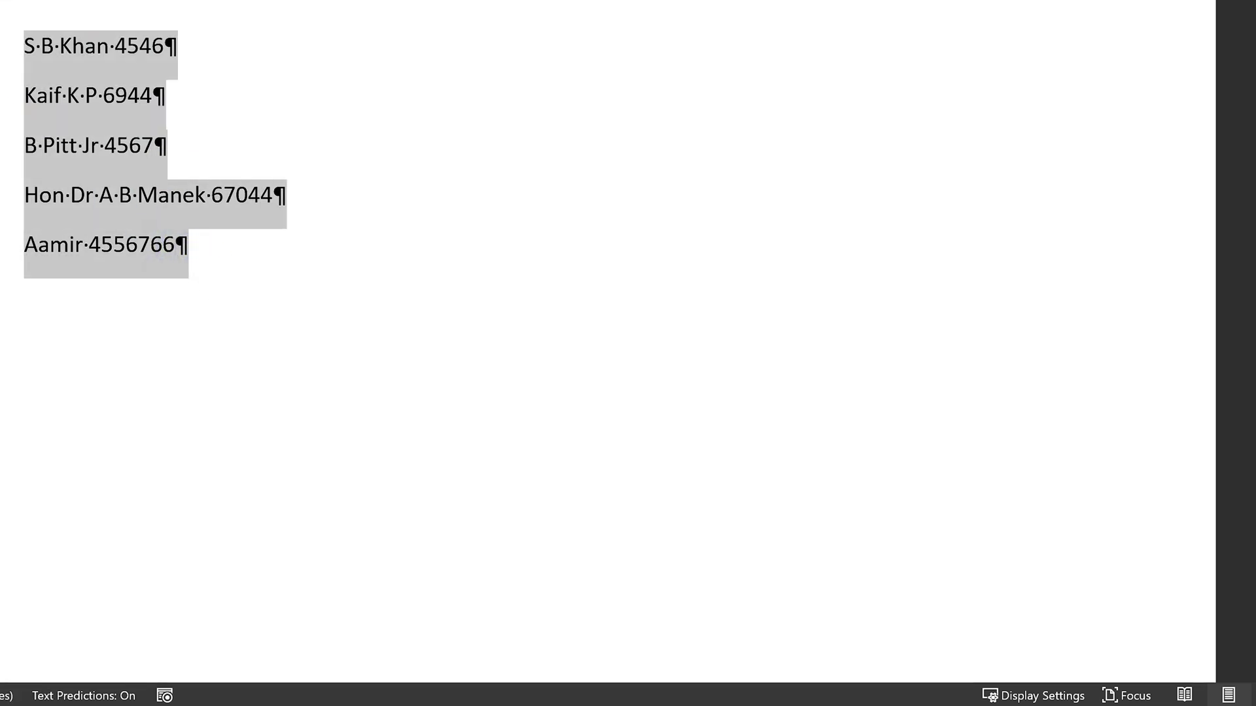
key("alt+n")
key("t")
key("v")
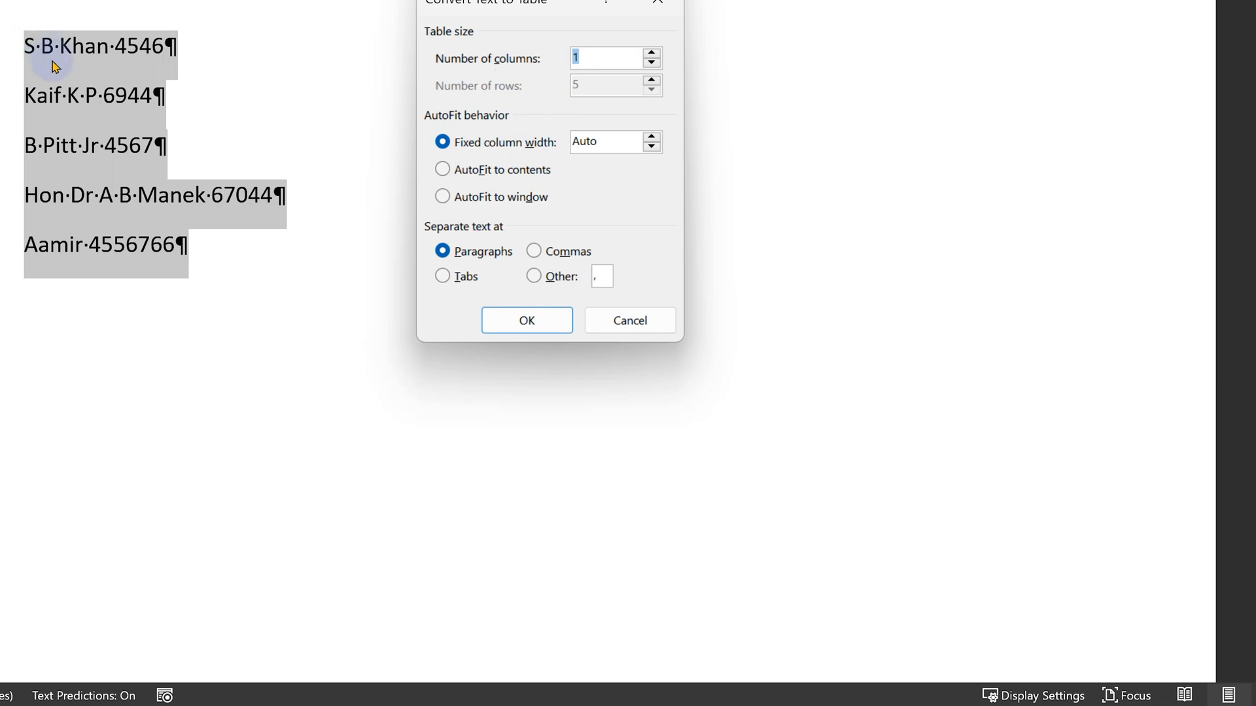
left_click(524, 324)
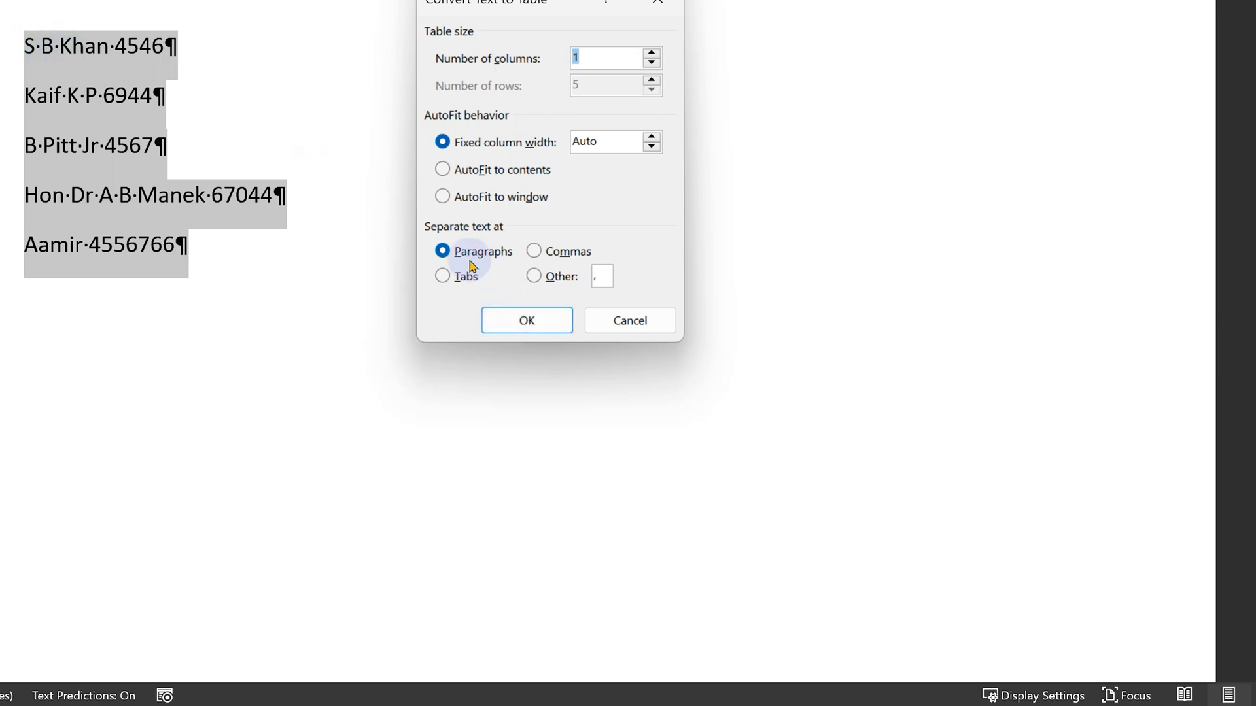
left_click(573, 279)
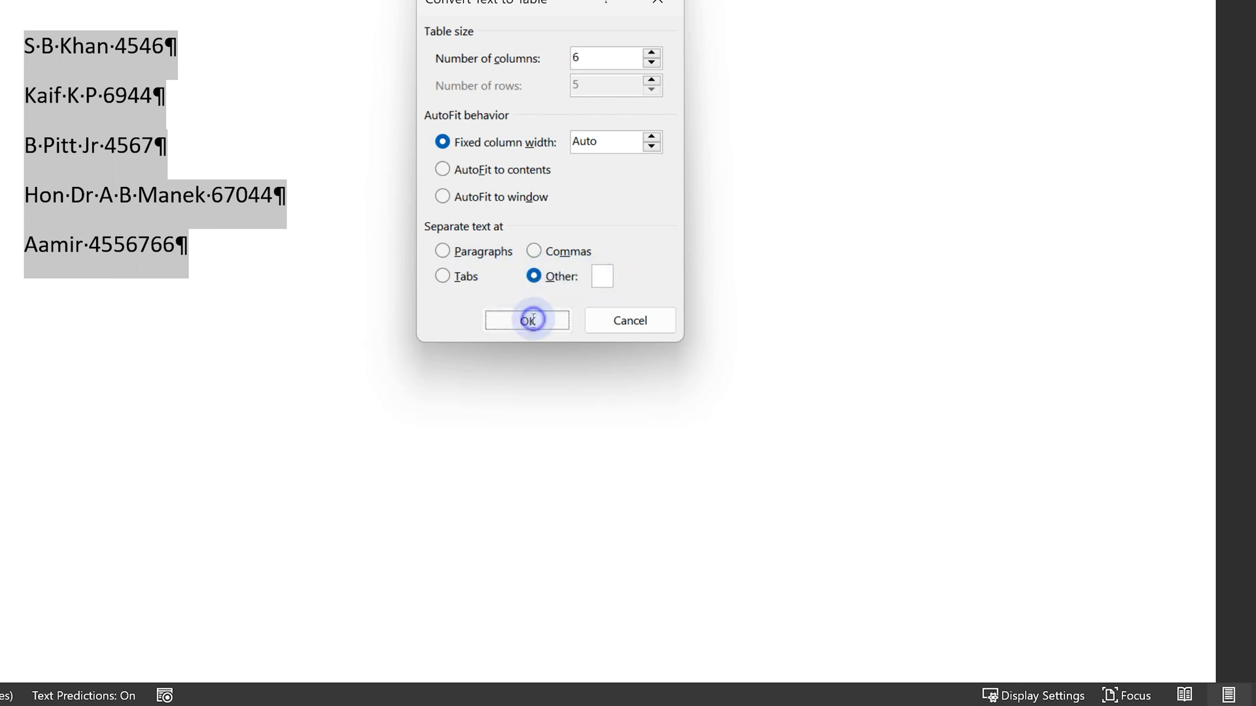
left_click(535, 323)
left_click(844, 314)
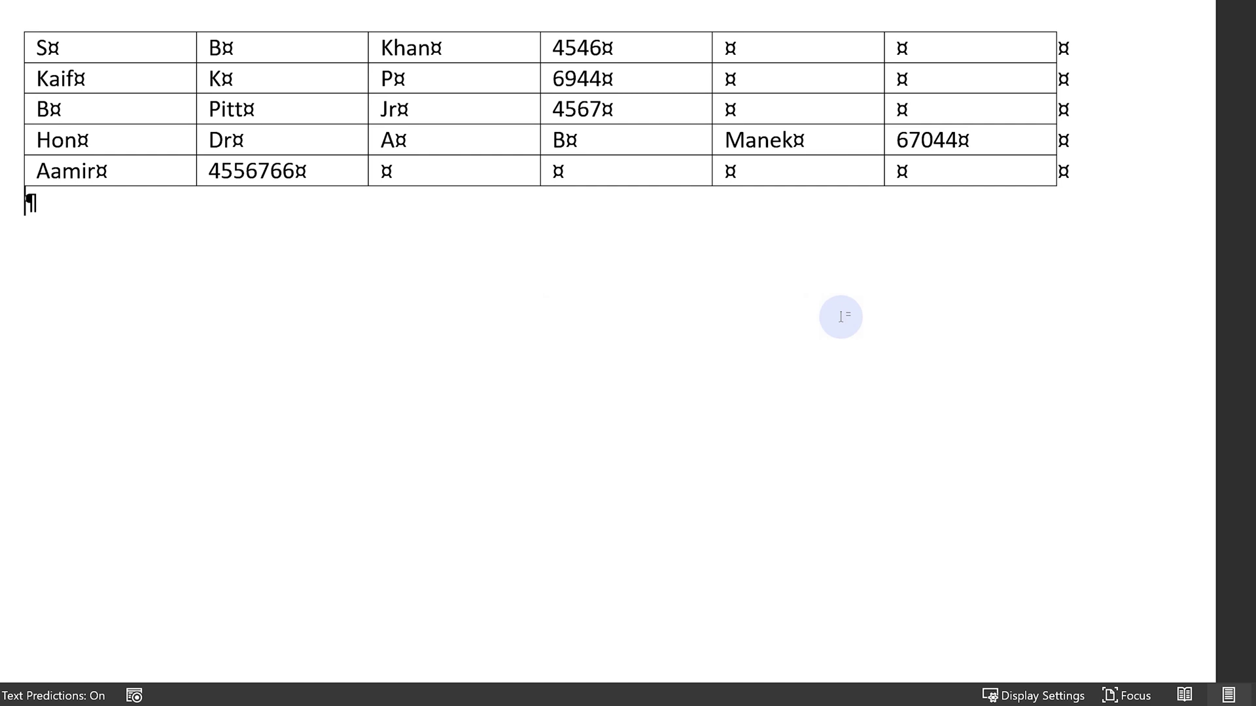
key("ctrl+z")
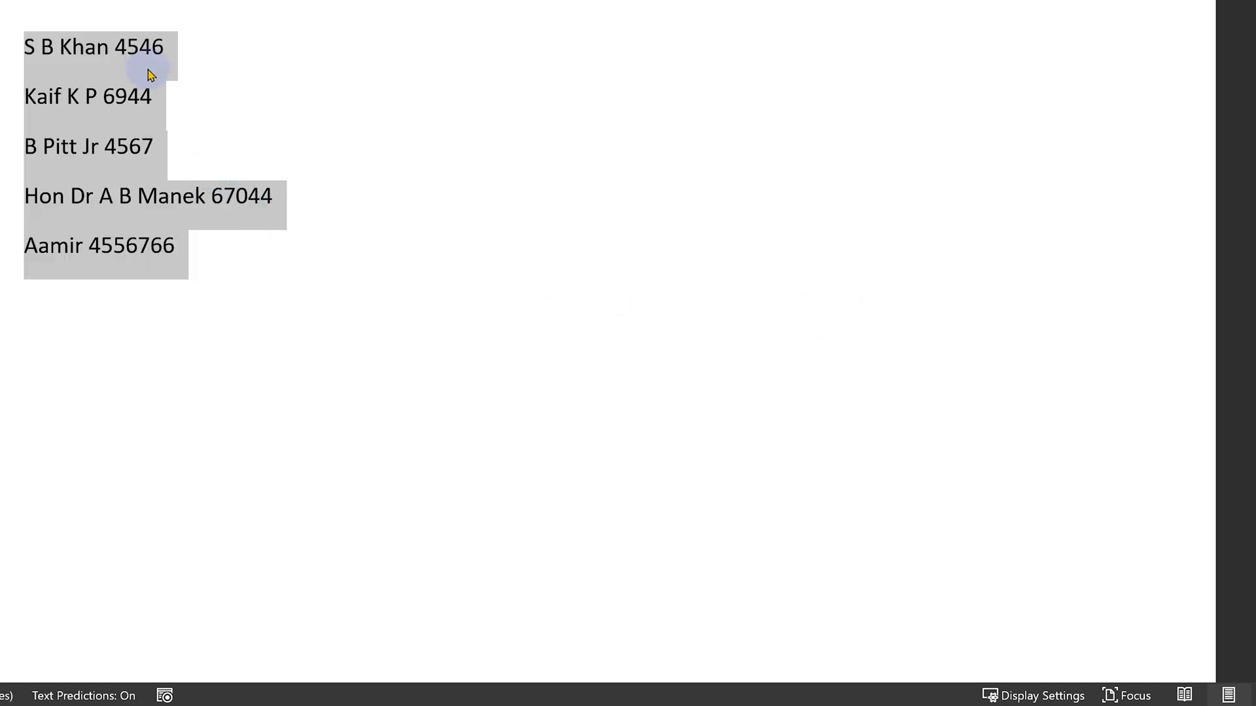
left_click(115, 46)
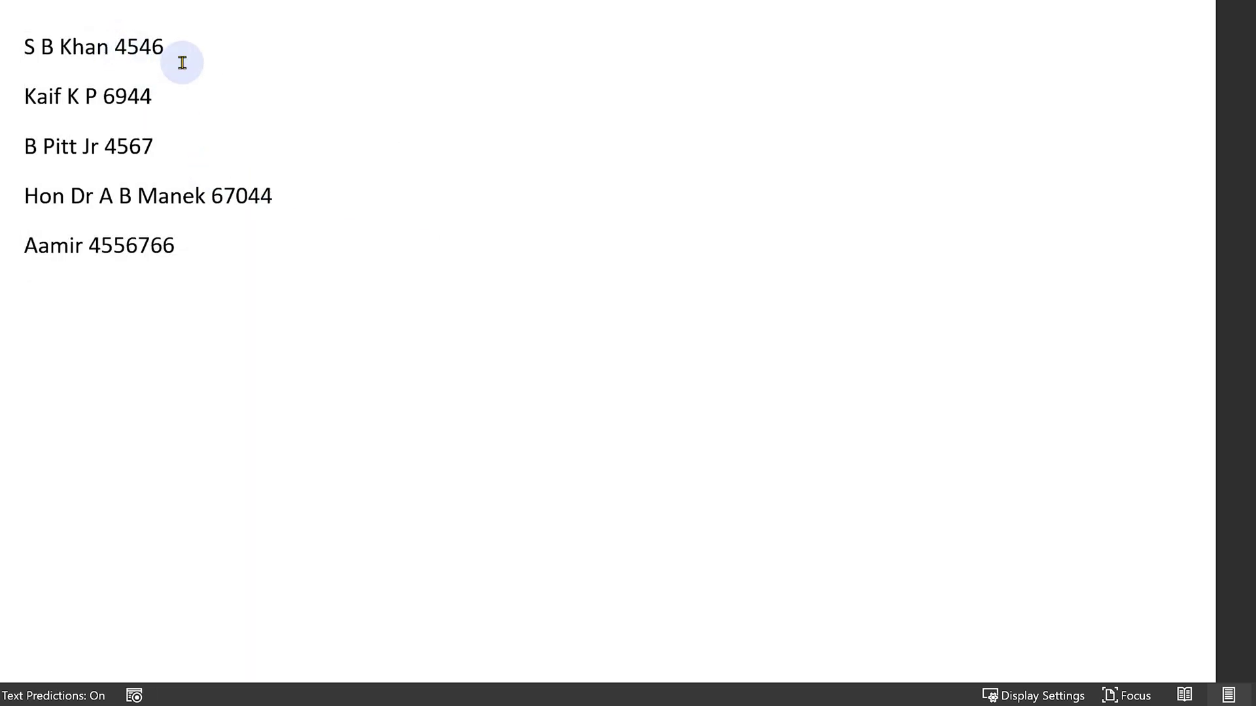
key("ctrl+shift+8")
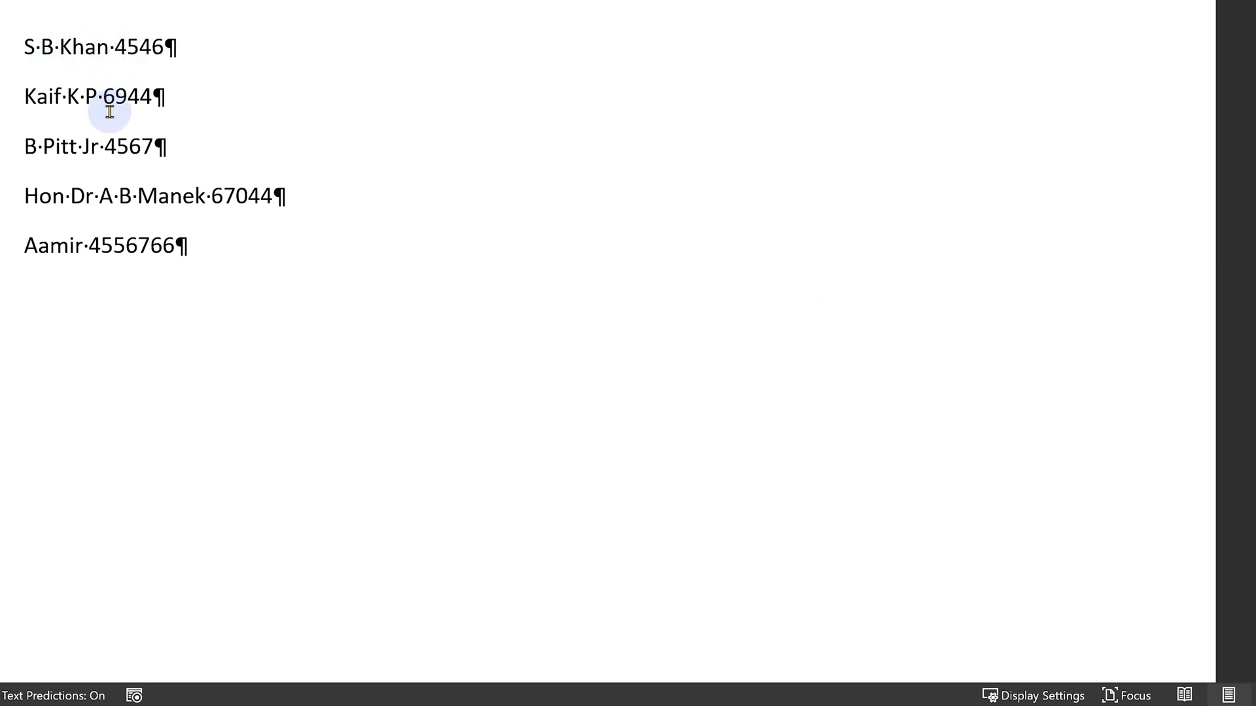
Replace '( )([0-9]{1,})' with '^t\2' across all five name lines.
key("ctrl+h")
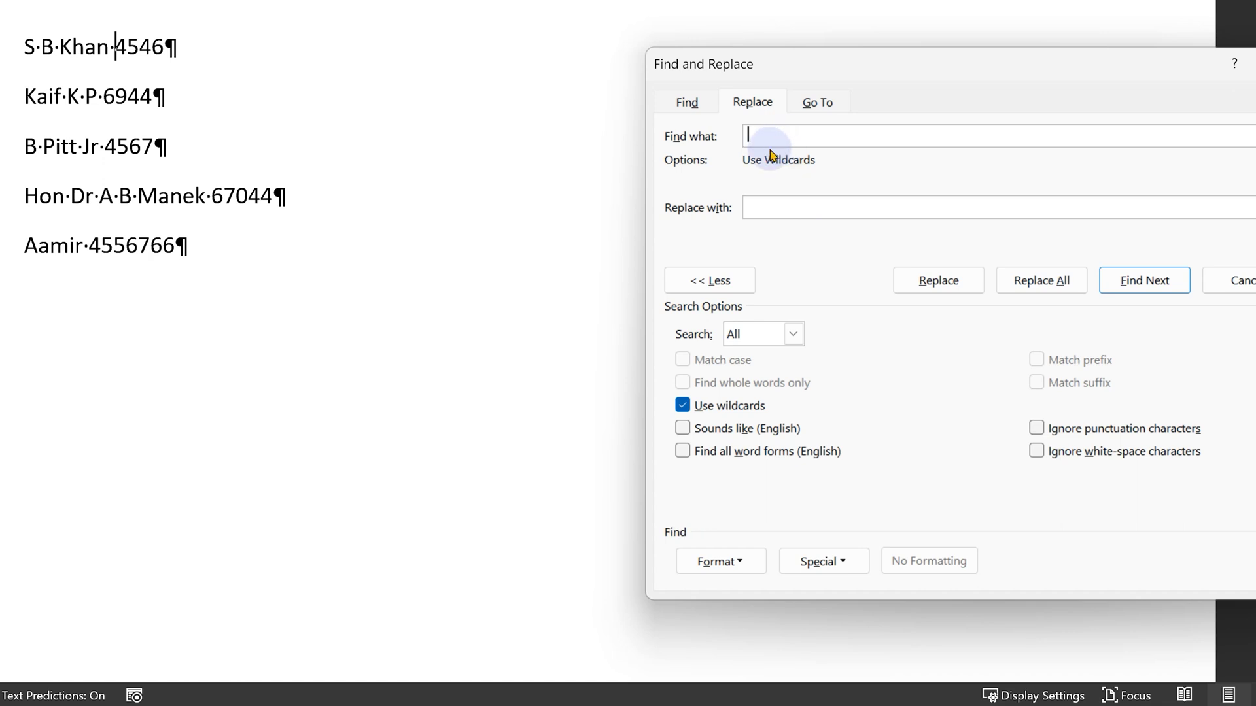
key("BackSpace")
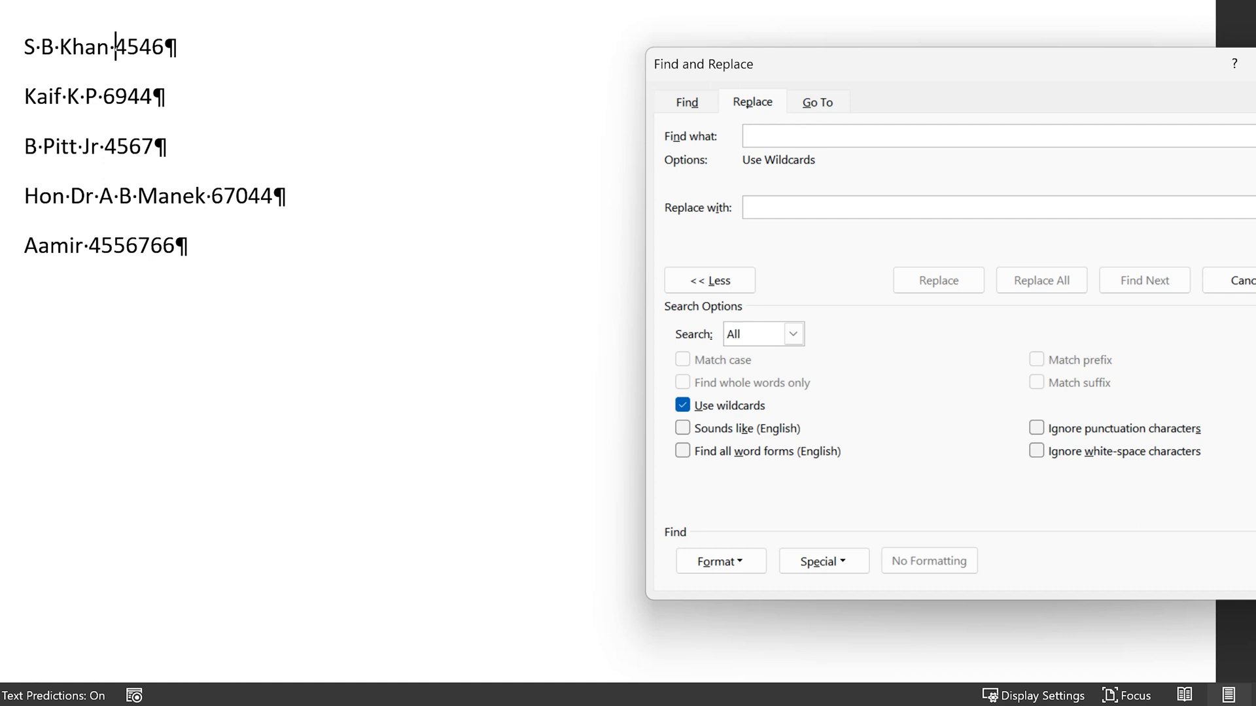
type("( )")
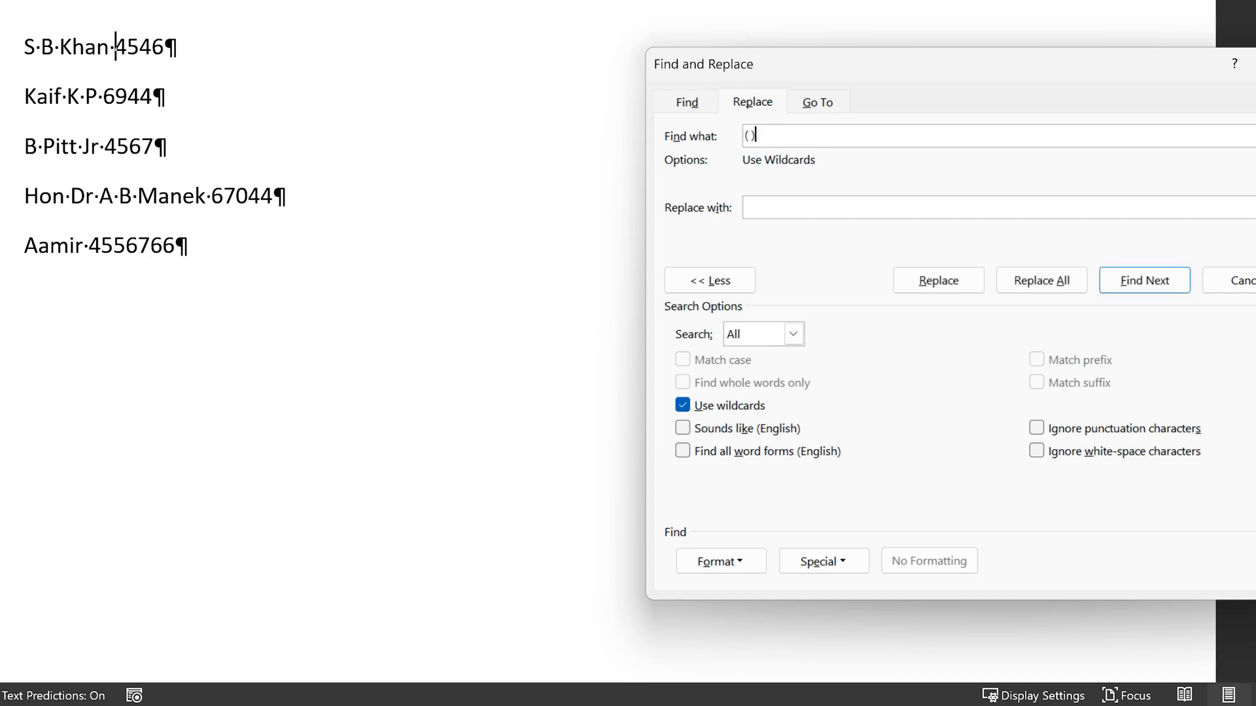
type("(")
type("[0-9]{1,})")
left_click(759, 207)
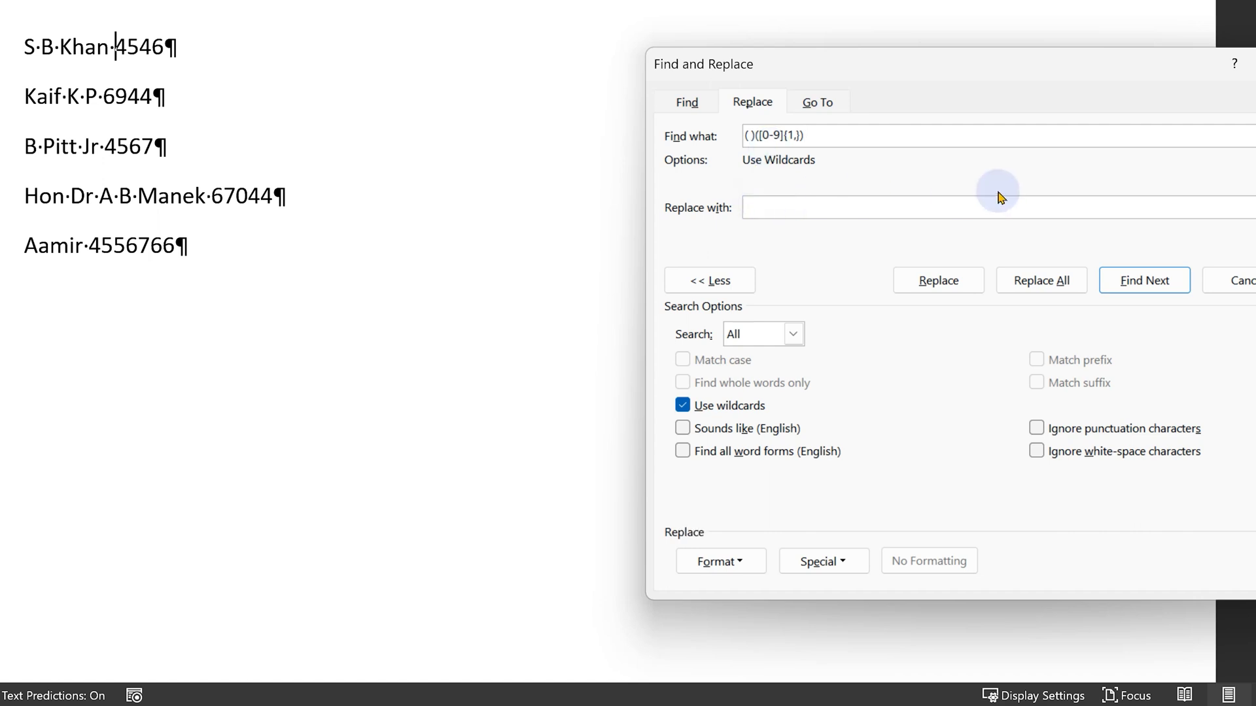
left_click(828, 571)
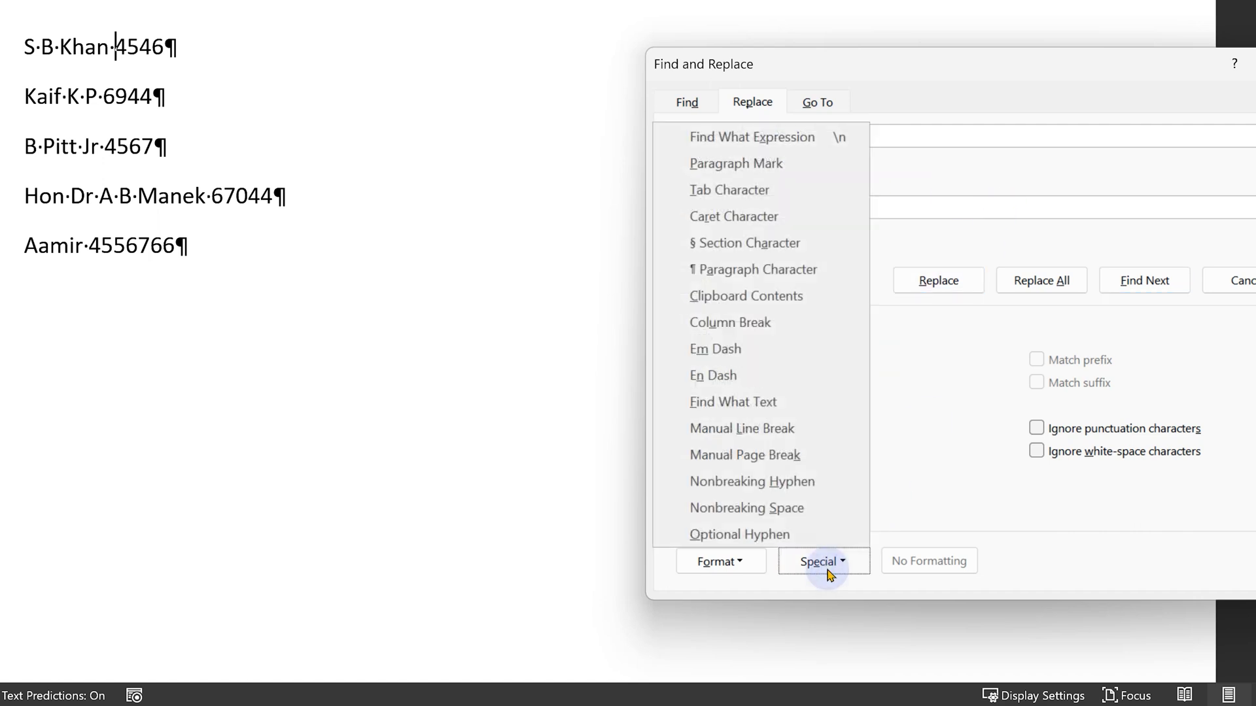
left_click(741, 190)
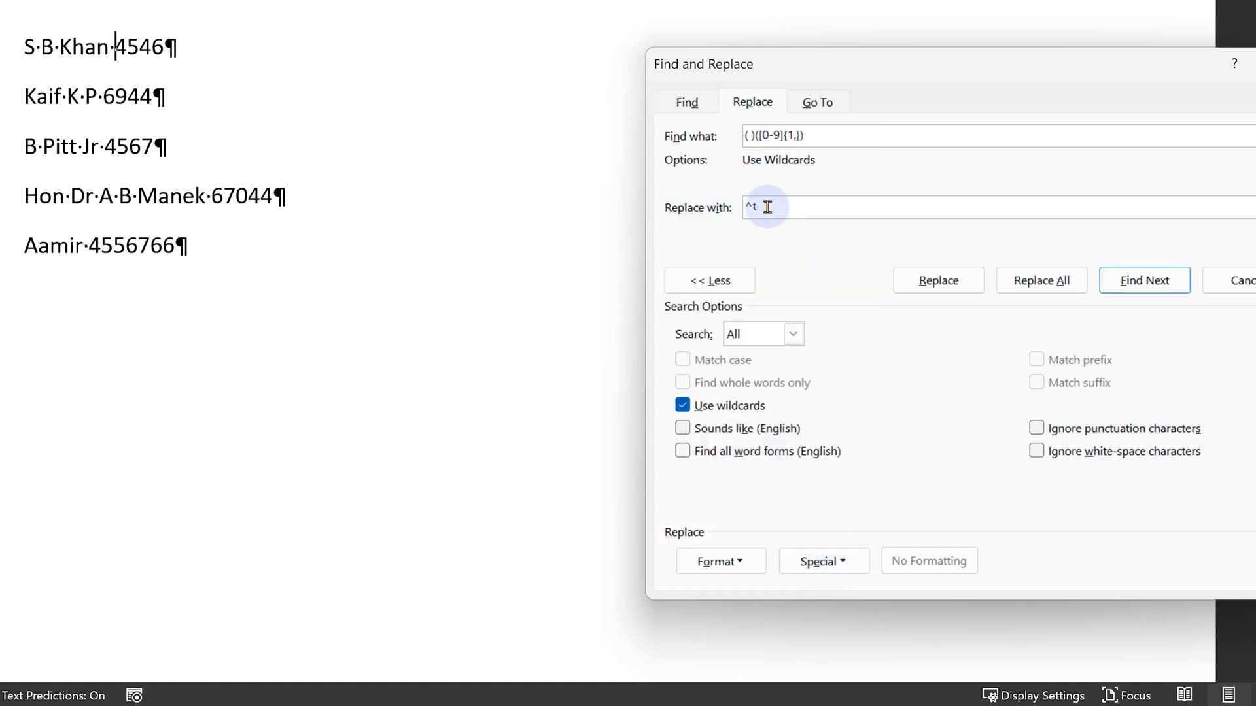
type("\\")
type("2")
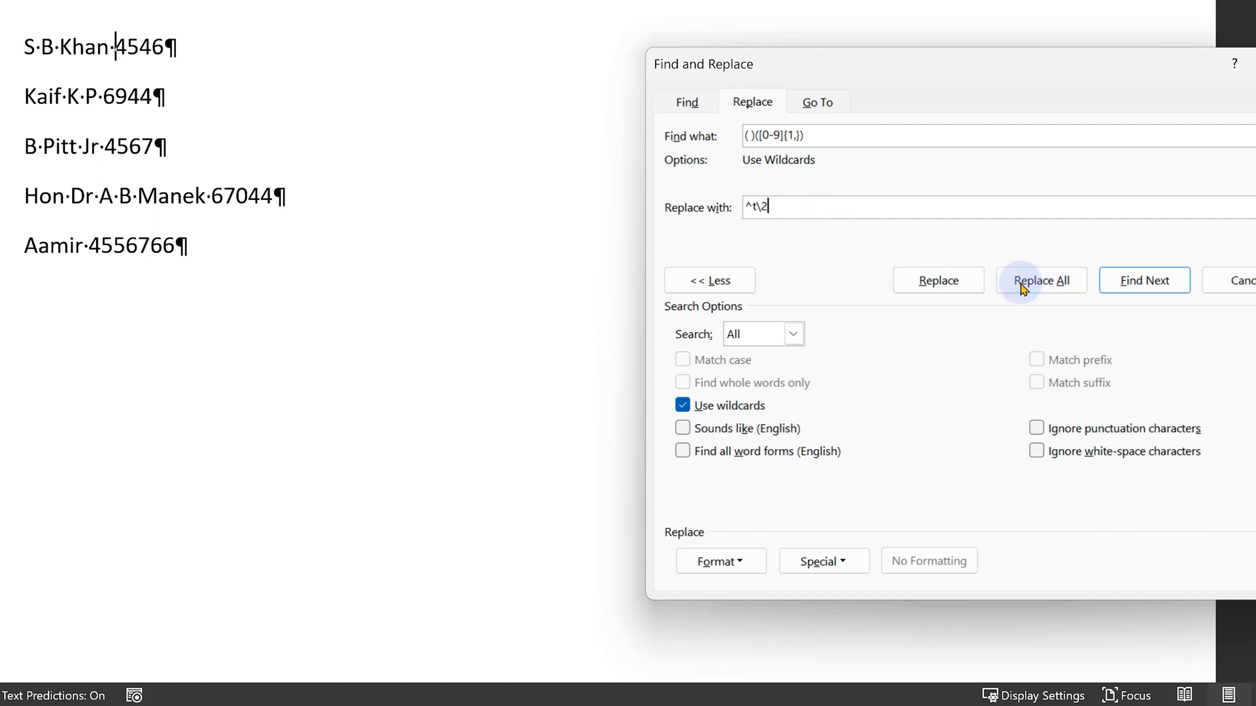
Replace spaces before numbers with tabs, then convert the five lines into a tab-separated two-column table.
left_click(1040, 281)
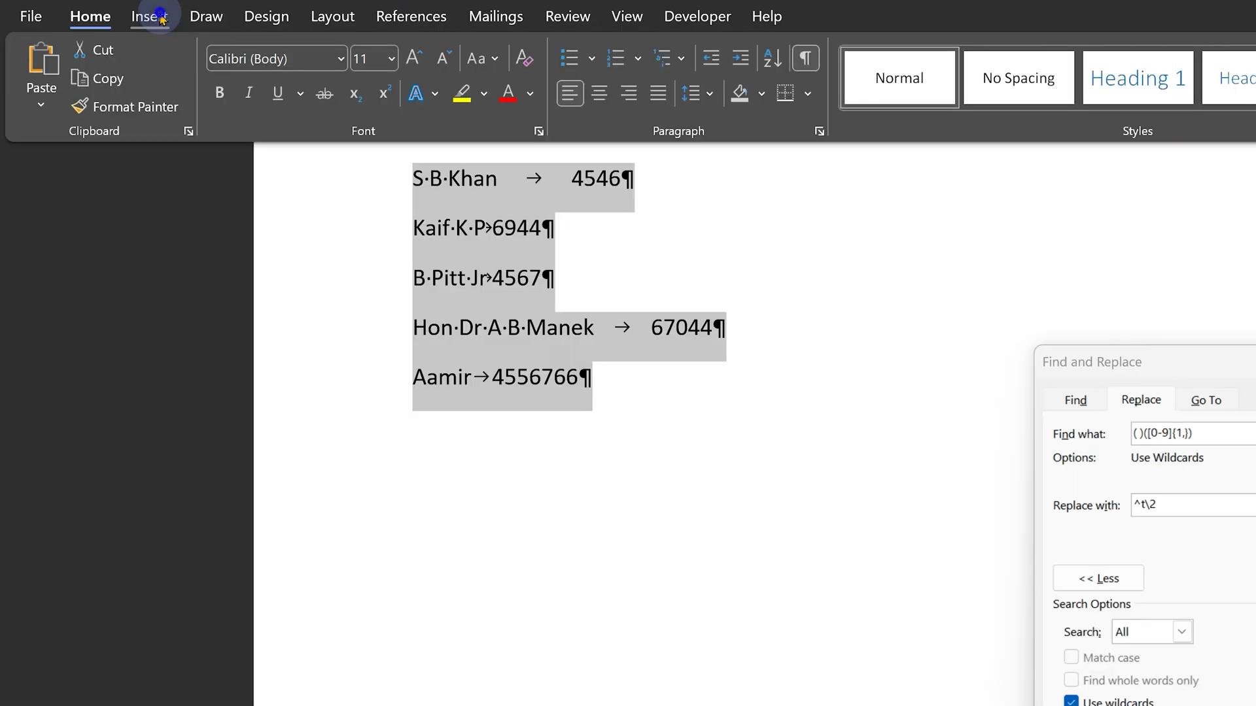
left_click(150, 15)
left_click(190, 101)
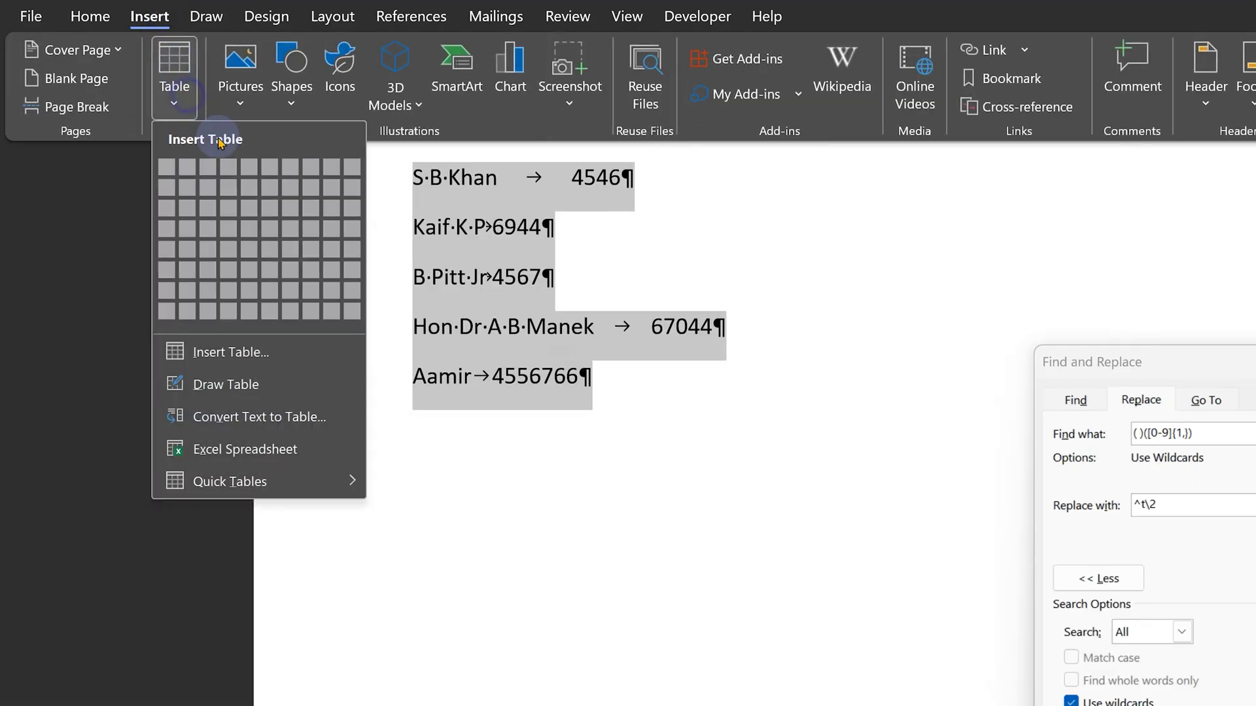
left_click(255, 415)
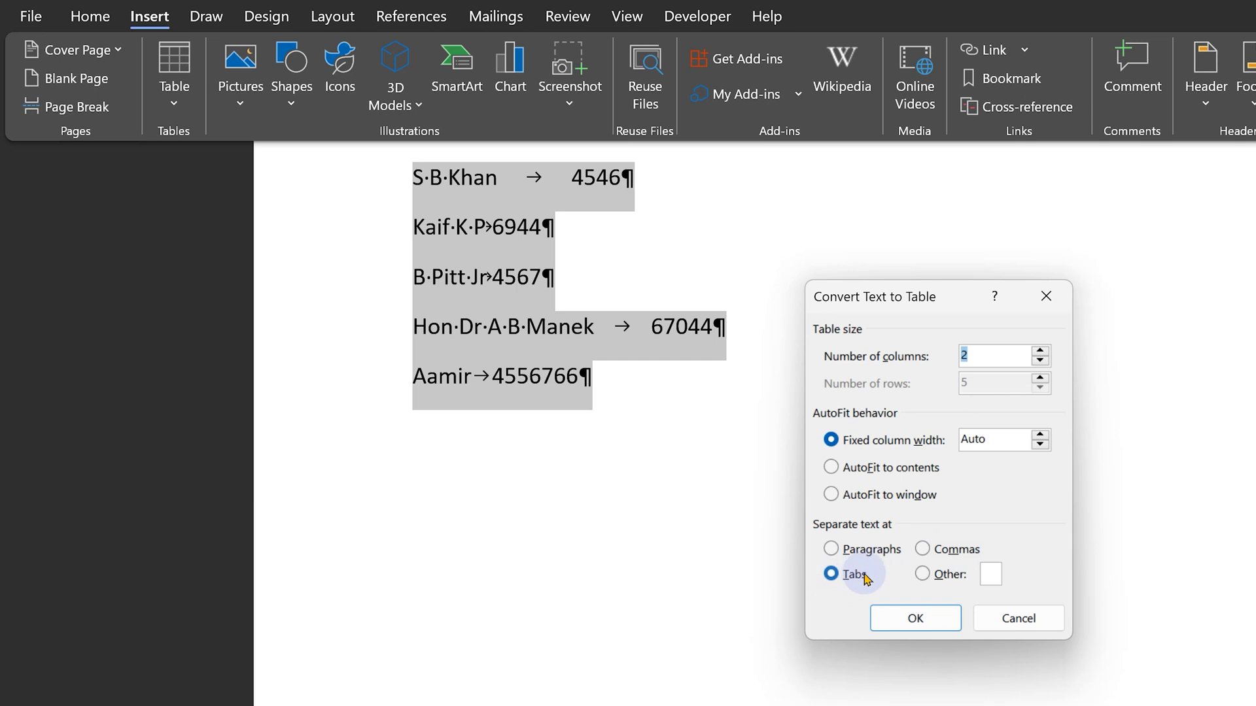
left_click(923, 618)
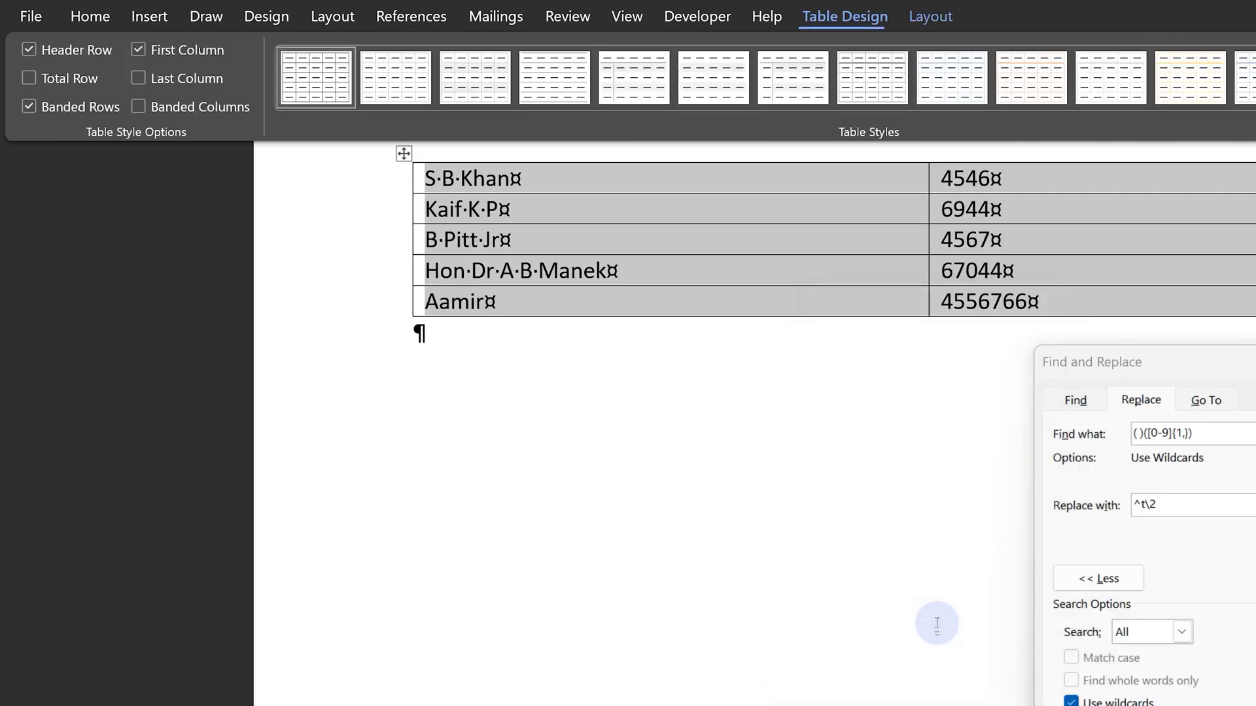
left_click(949, 558)
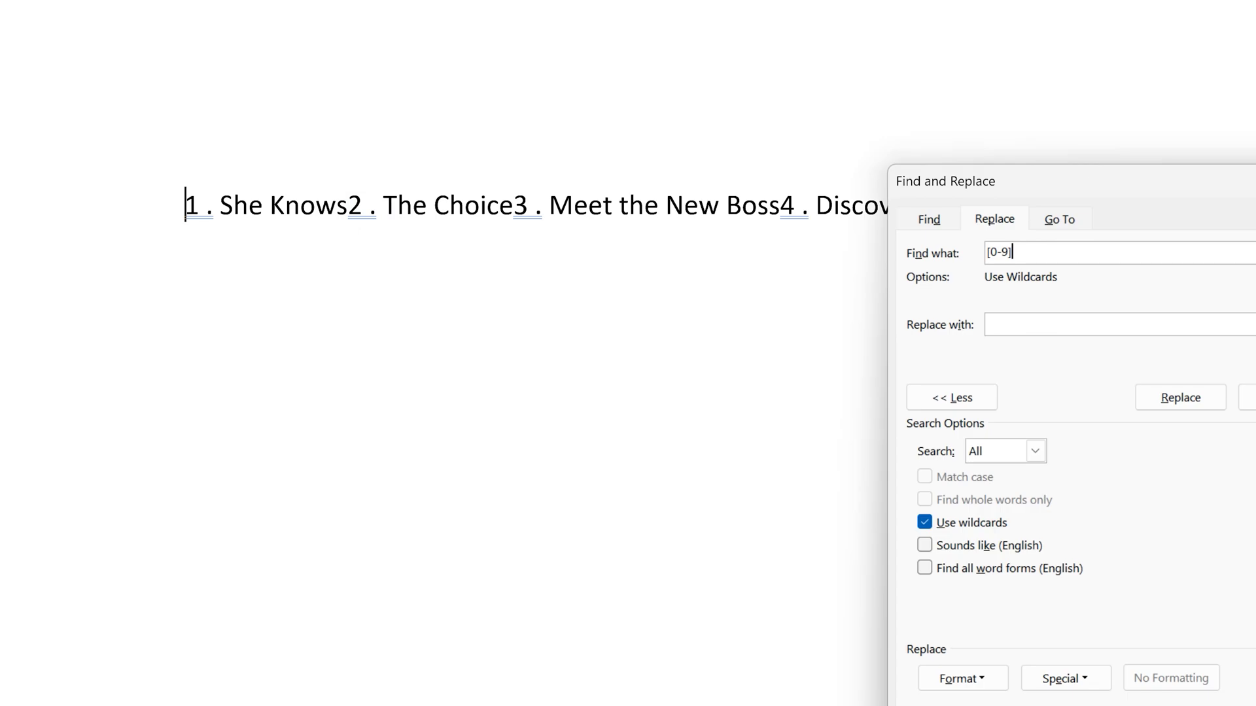
type("{")
type("1")
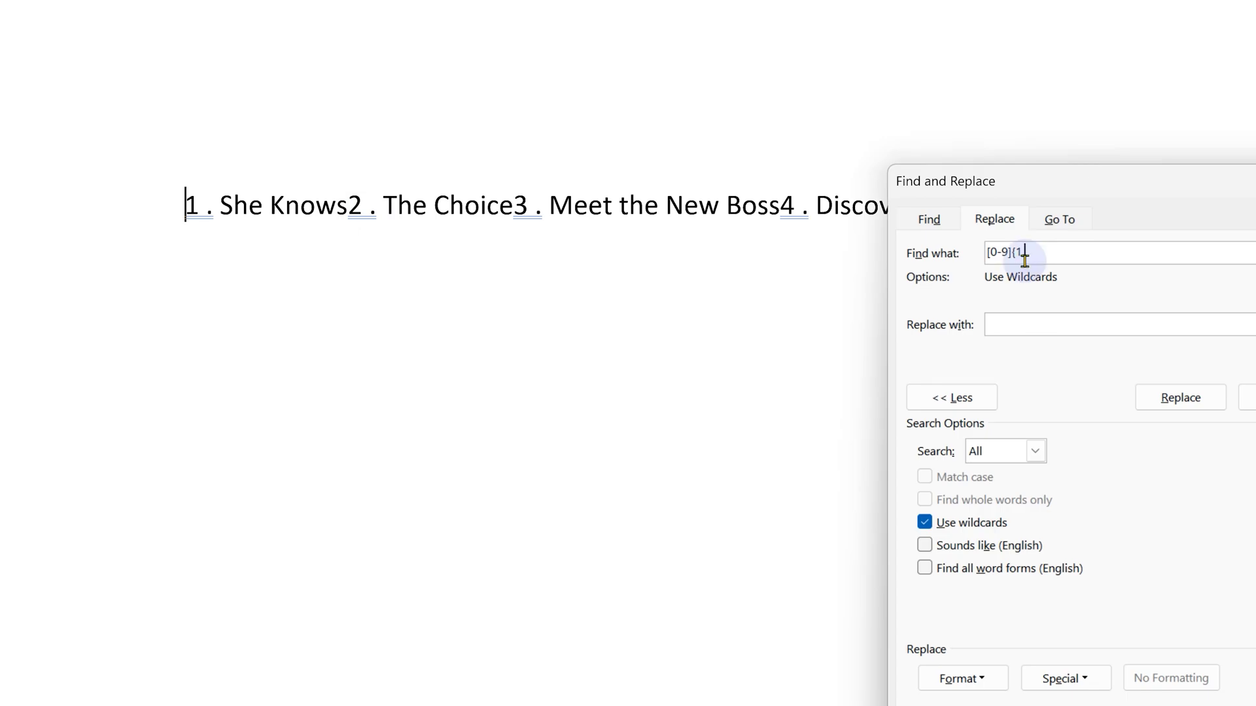
type(",")
type(".")
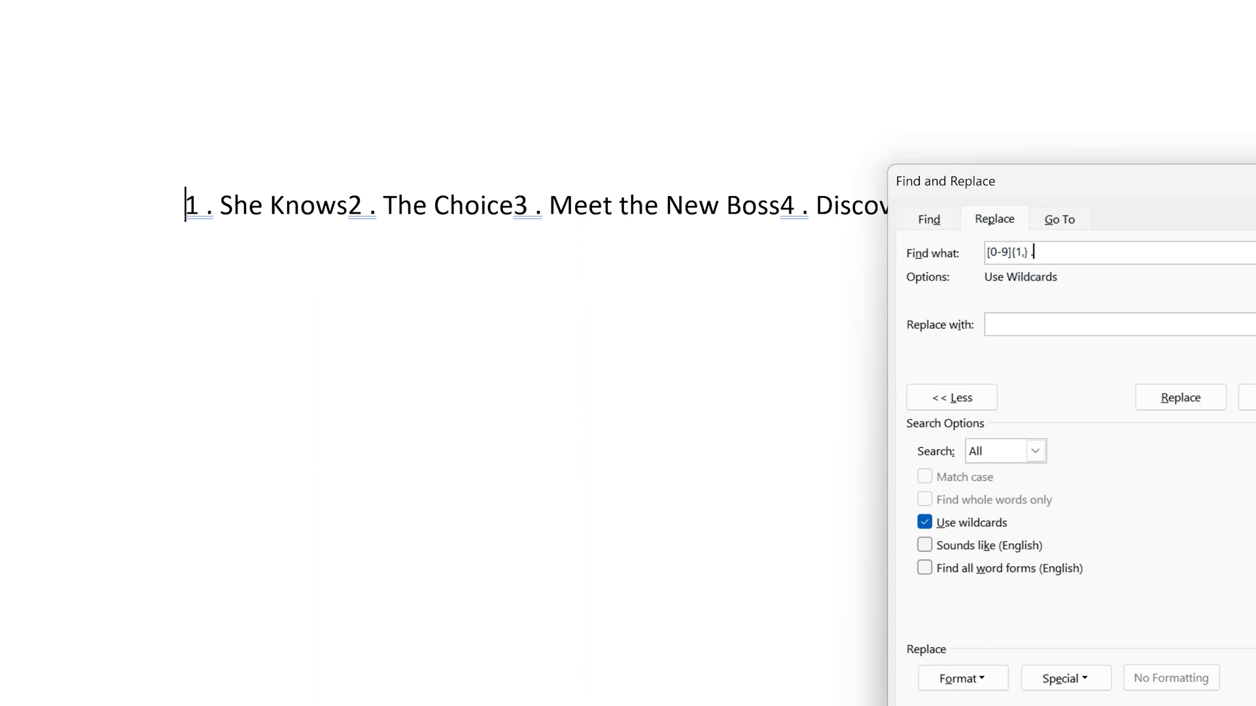
type(")")
Highlight every ([0-9]{1,} .) numbered-title match in the main document.
key("Home")
type("(")
left_click(1002, 328)
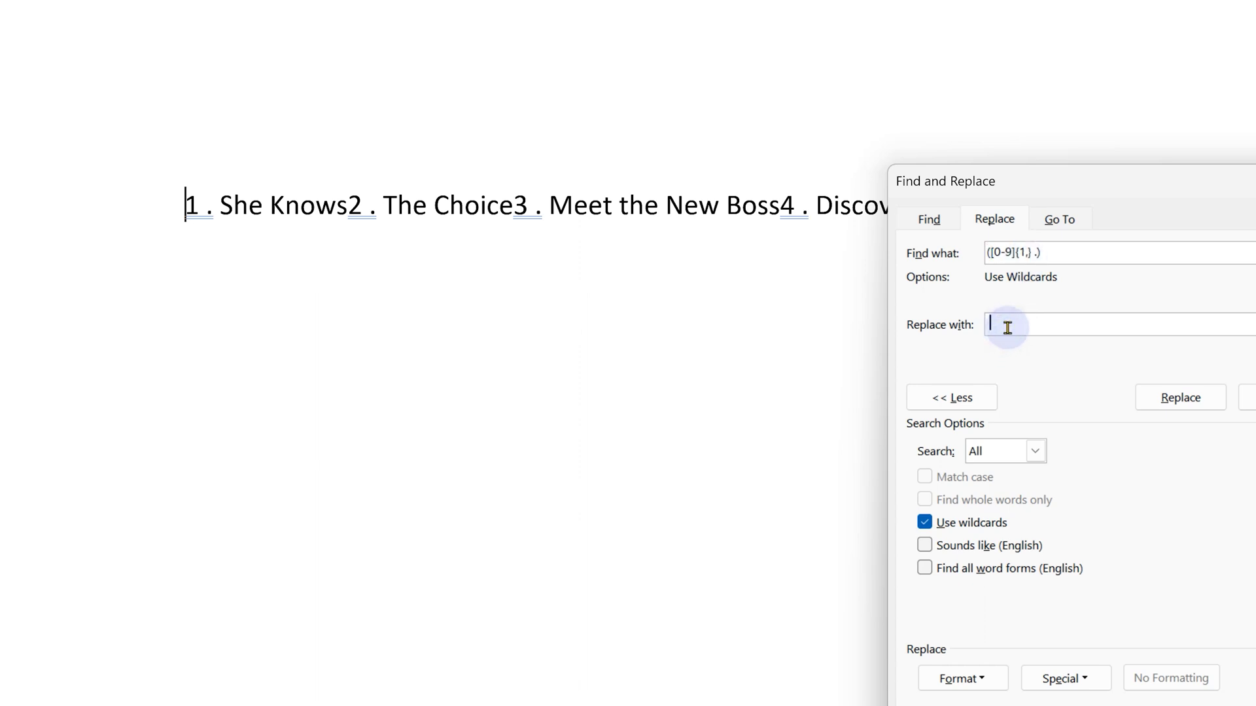
left_click(928, 216)
left_click(1246, 397)
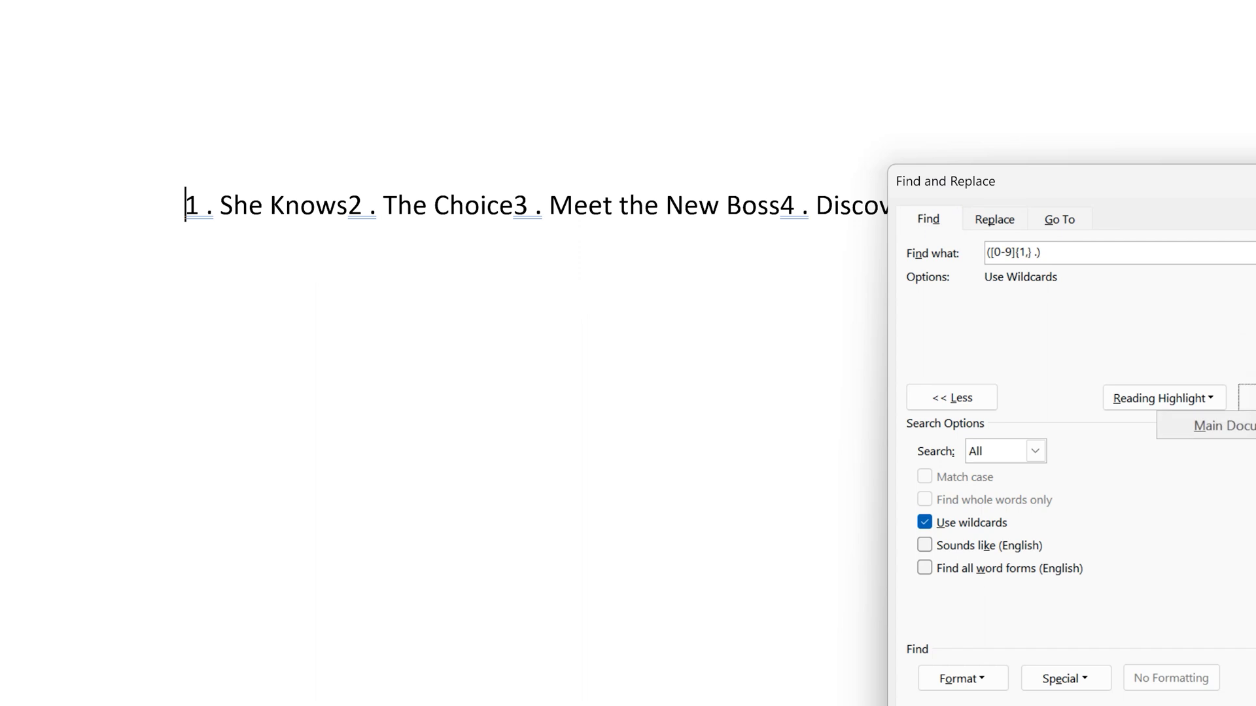
left_click(1207, 423)
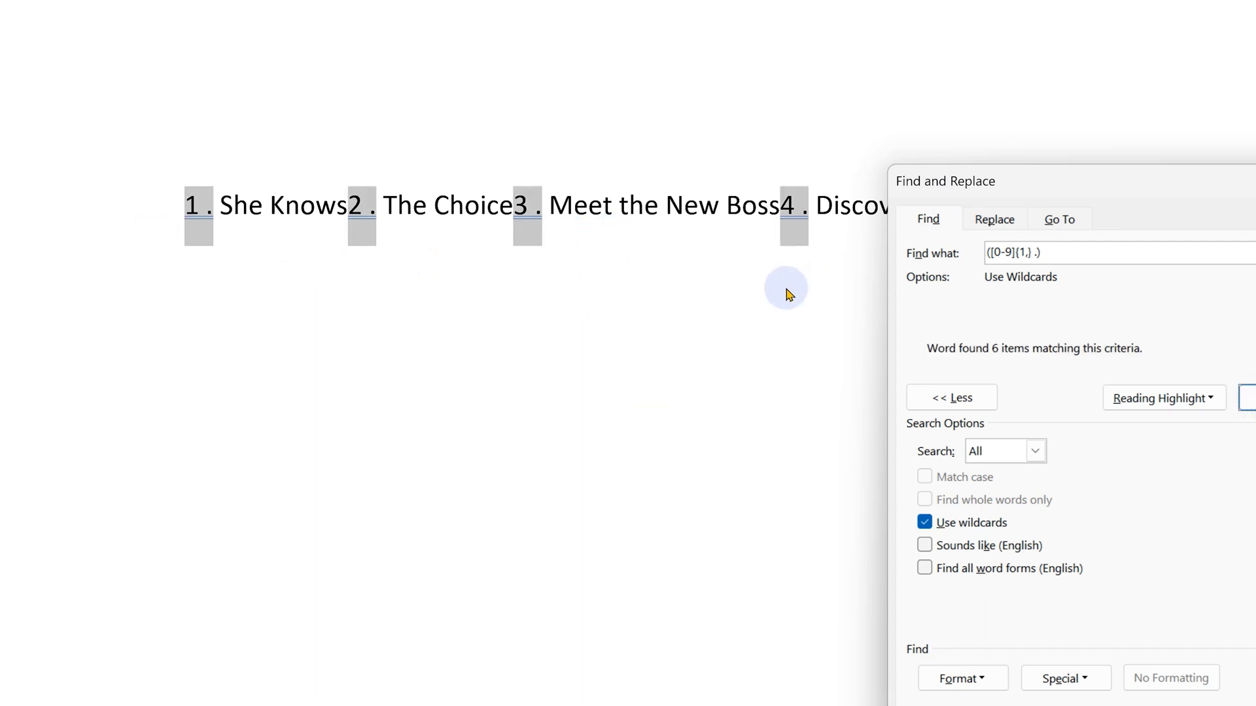
Enter ^p\1 as the wildcard replacement text.
left_click(985, 222)
left_click(989, 324)
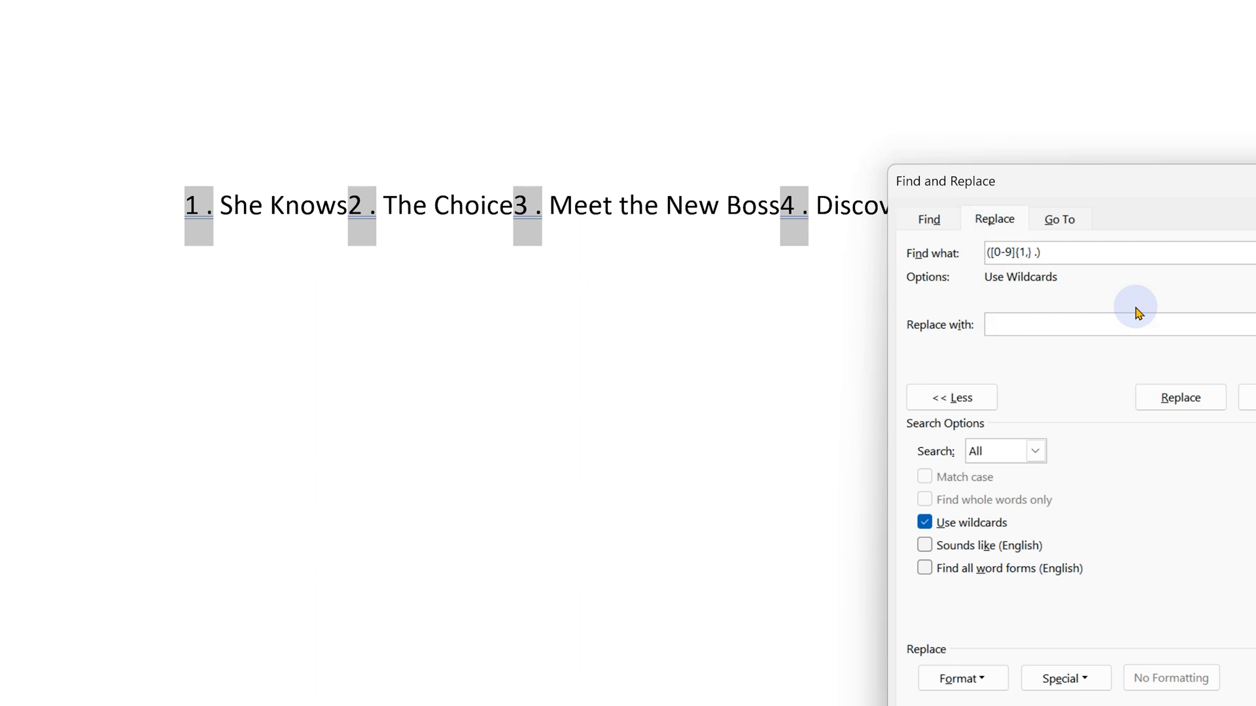
type("^")
type("p\\")
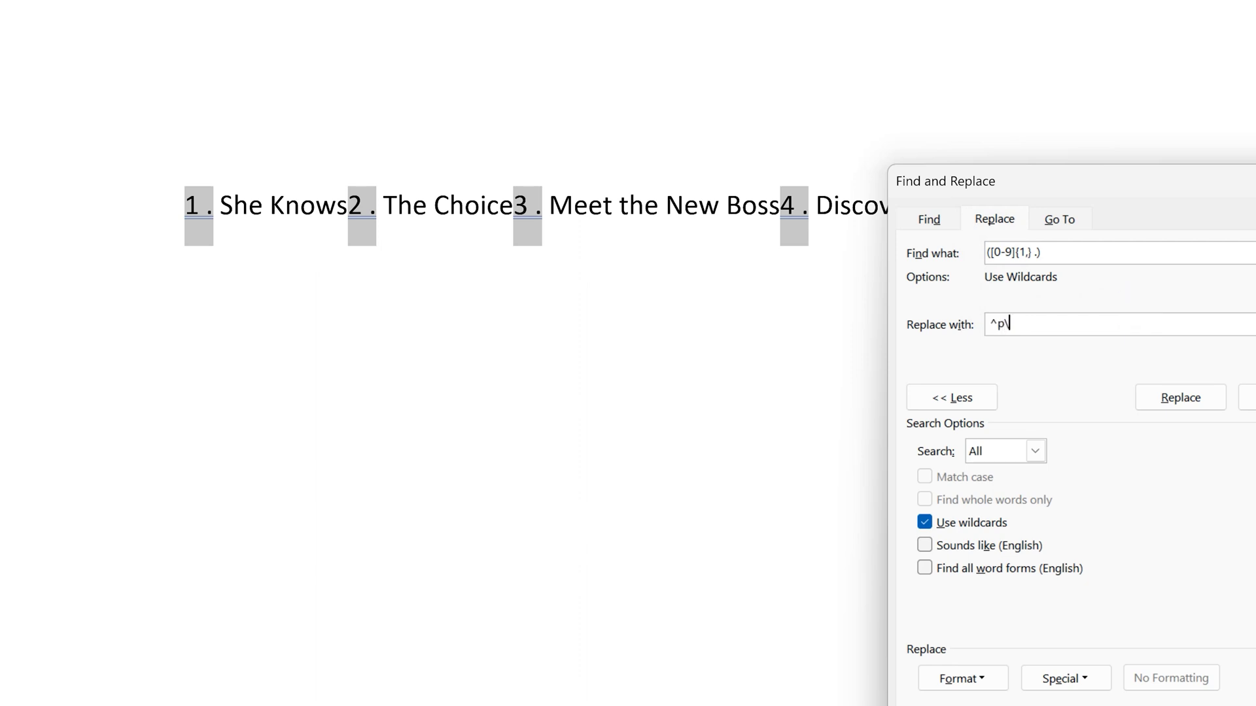
type("1")
left_click(735, 303)
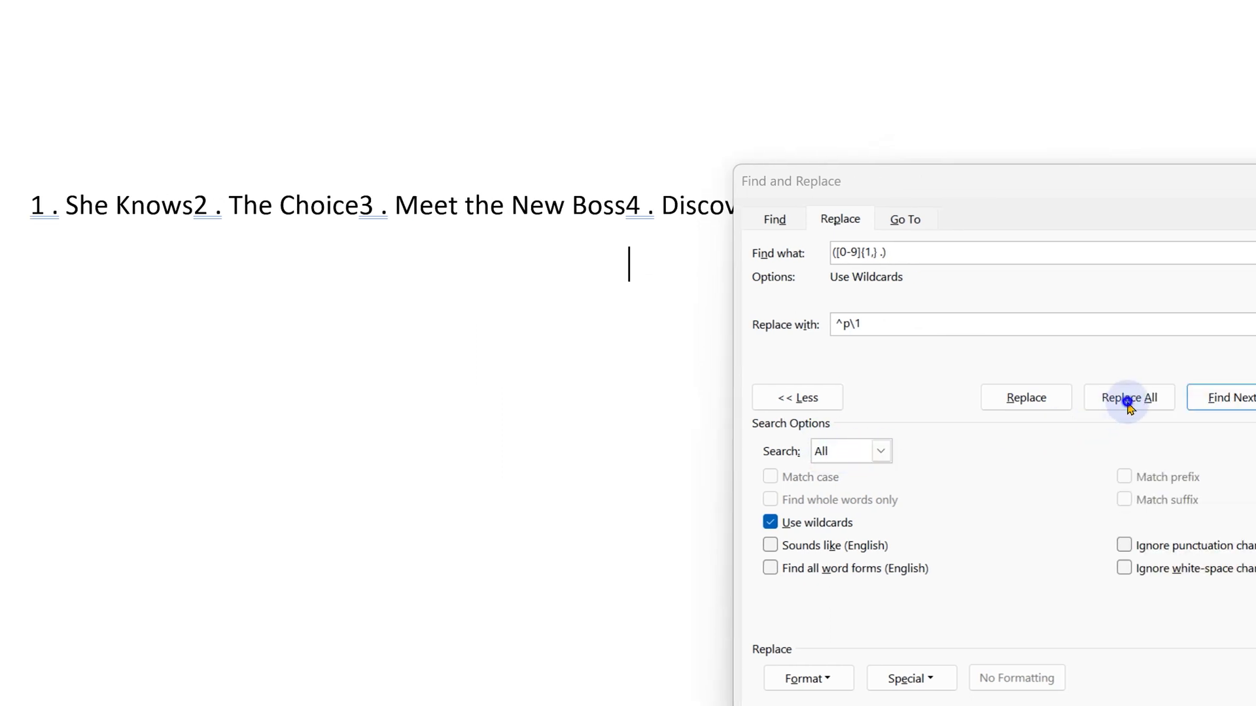
Replace all six titles onto separate lines, then delete the blank line above '1 . She Knows'.
left_click(1129, 403)
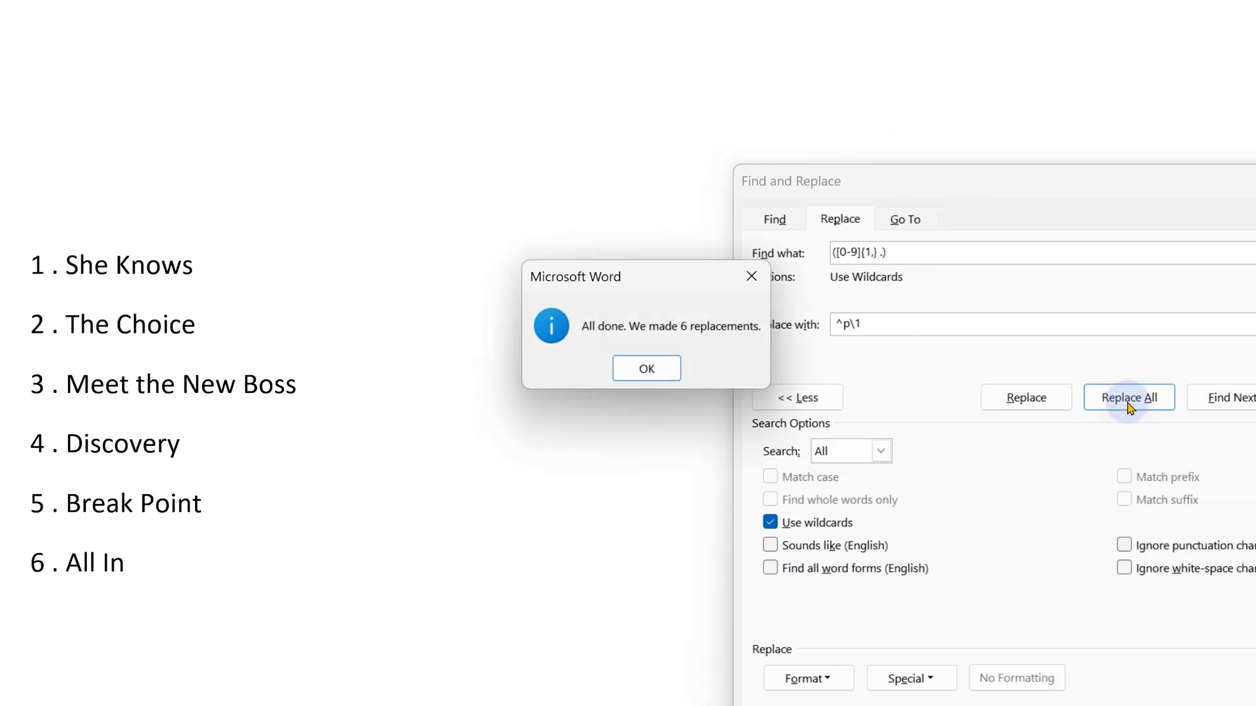
left_click(653, 368)
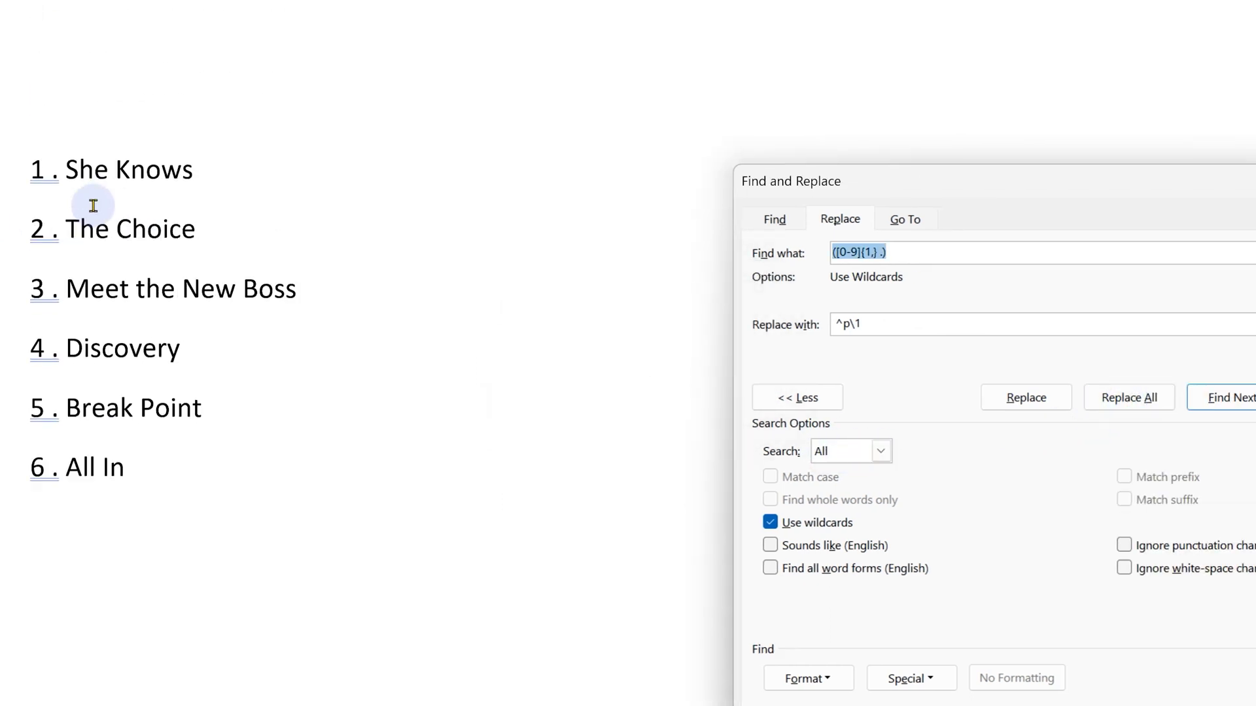
left_click(65, 214)
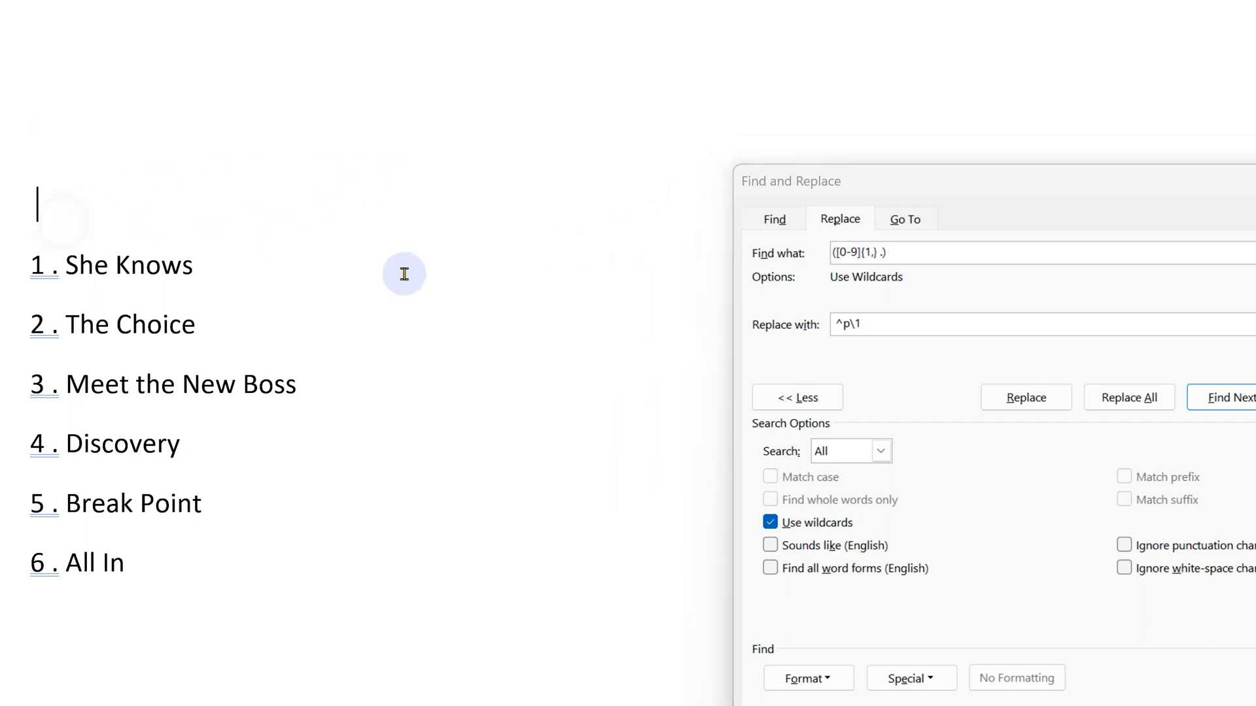
key("Delete")
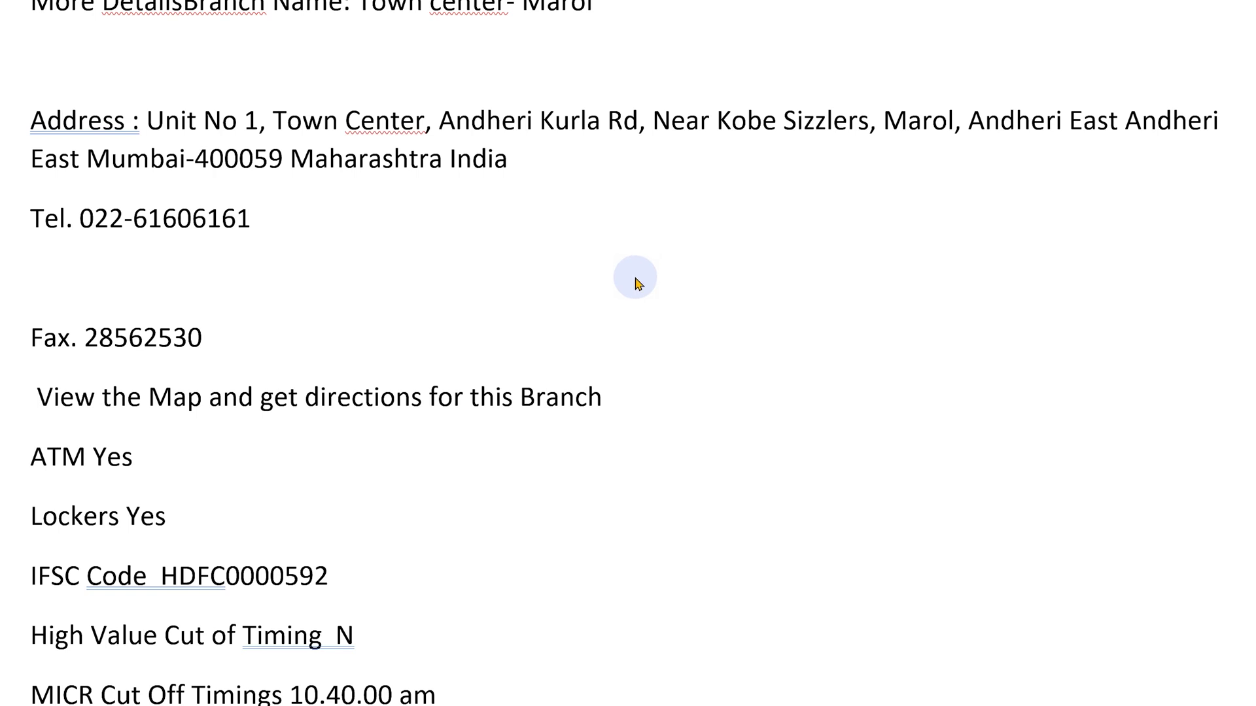
scroll(633, 283, "down", 8)
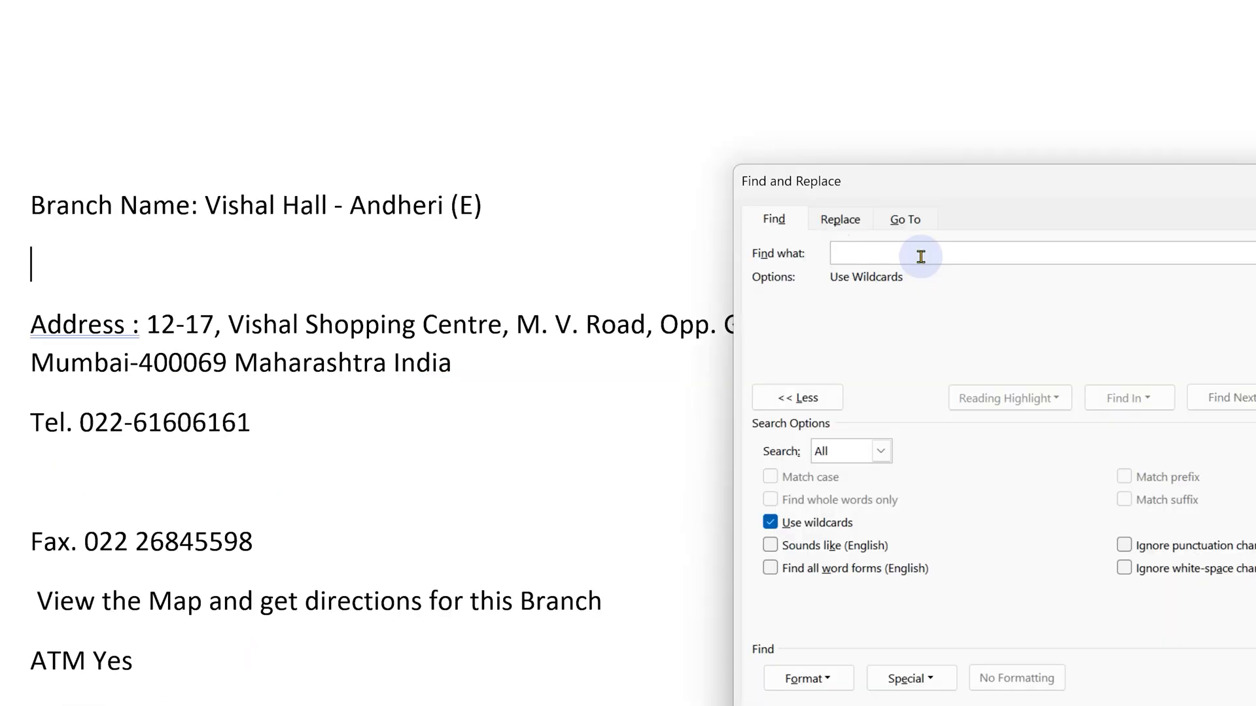
type("(A")
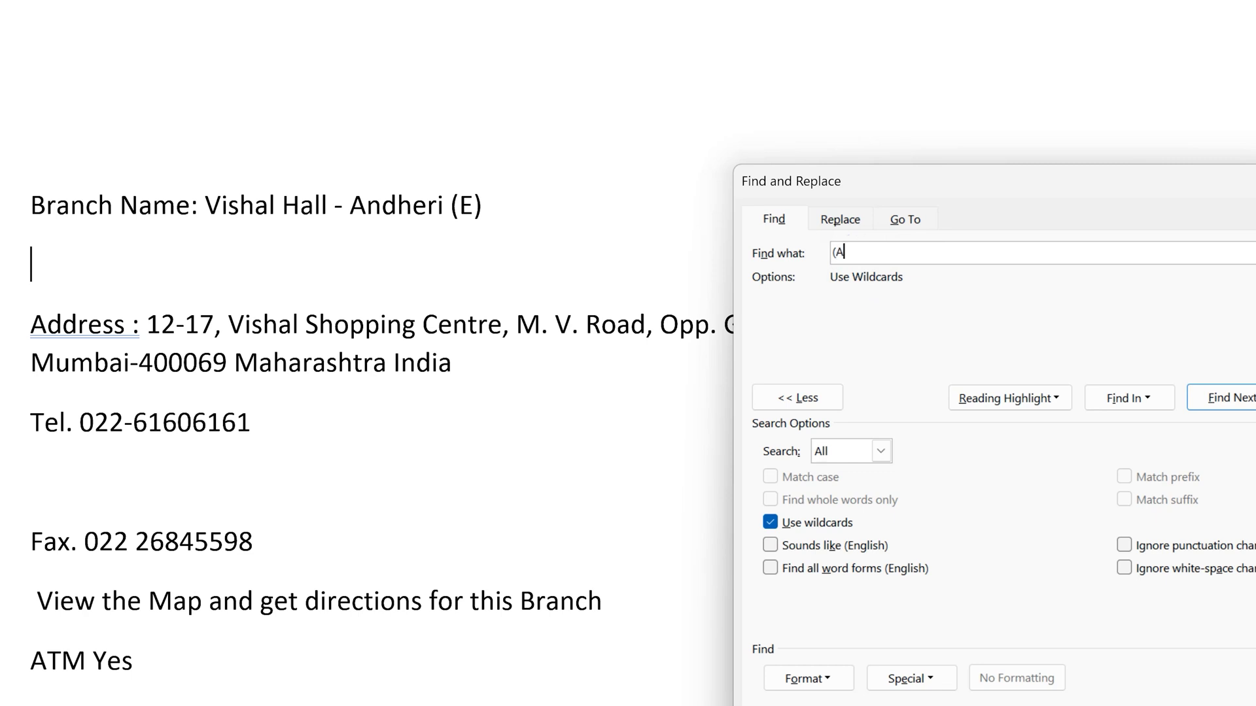
type("ddress")
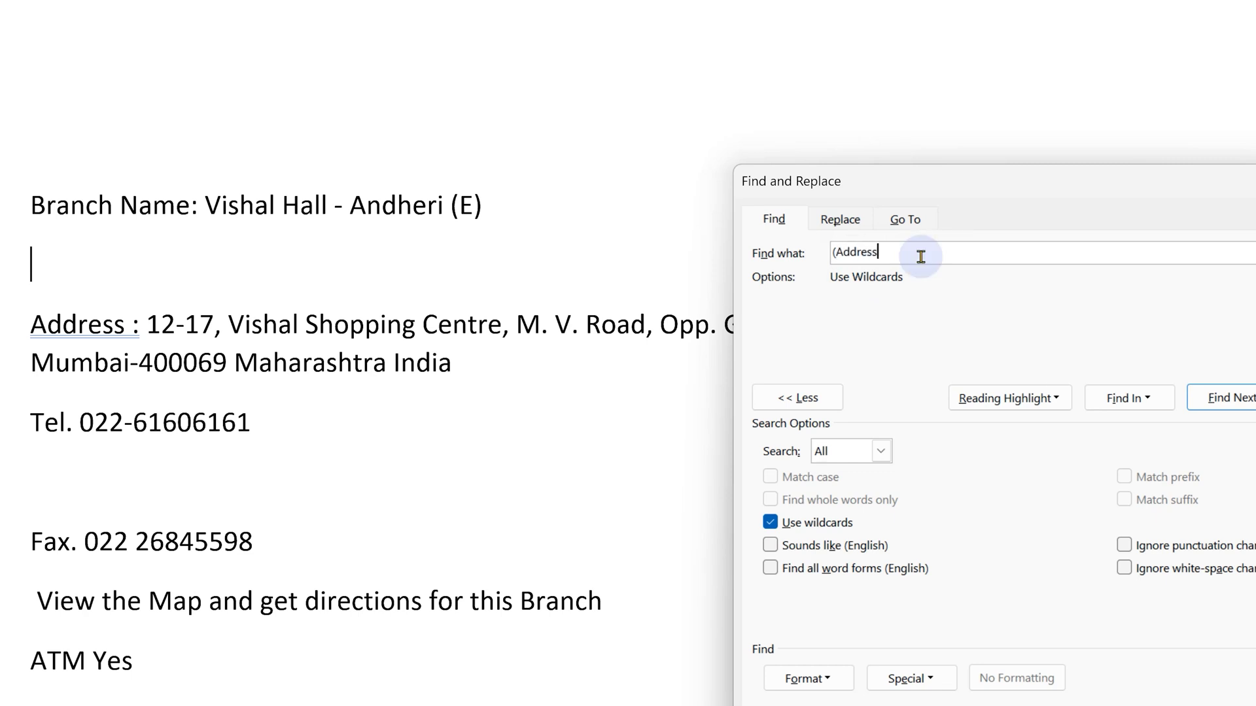
type(" :")
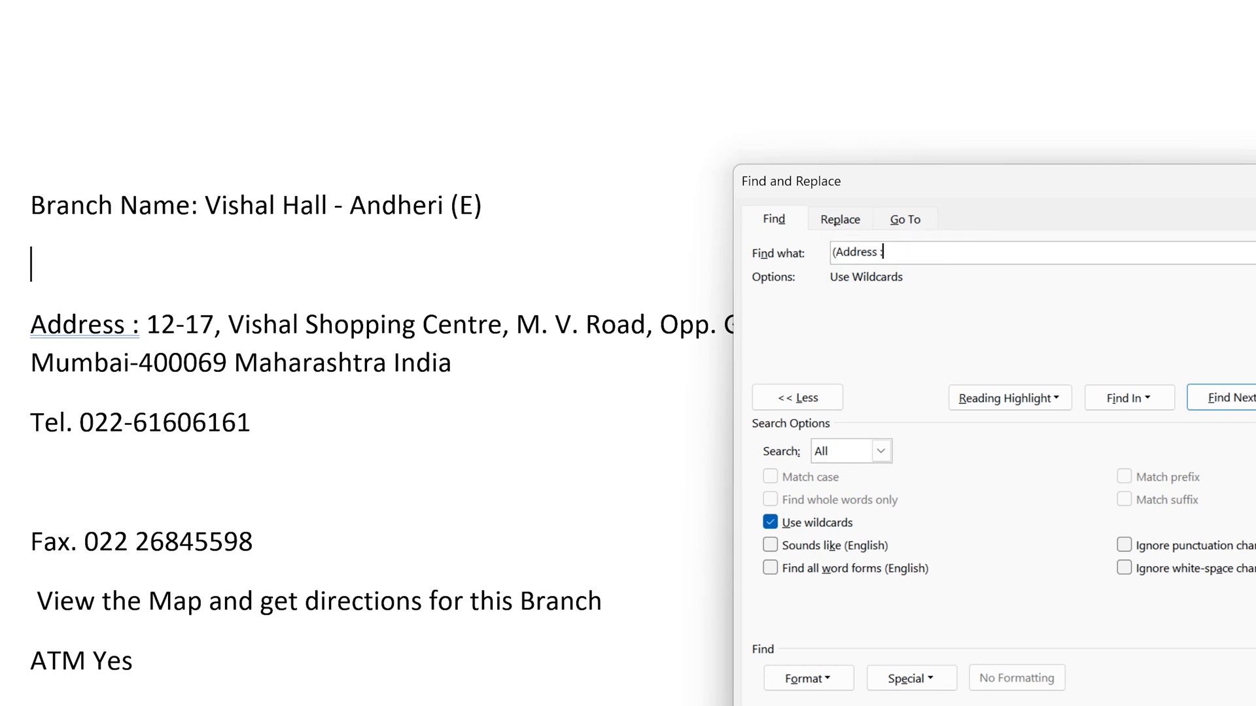
type(")")
type("(*")
type(")")
type("^p")
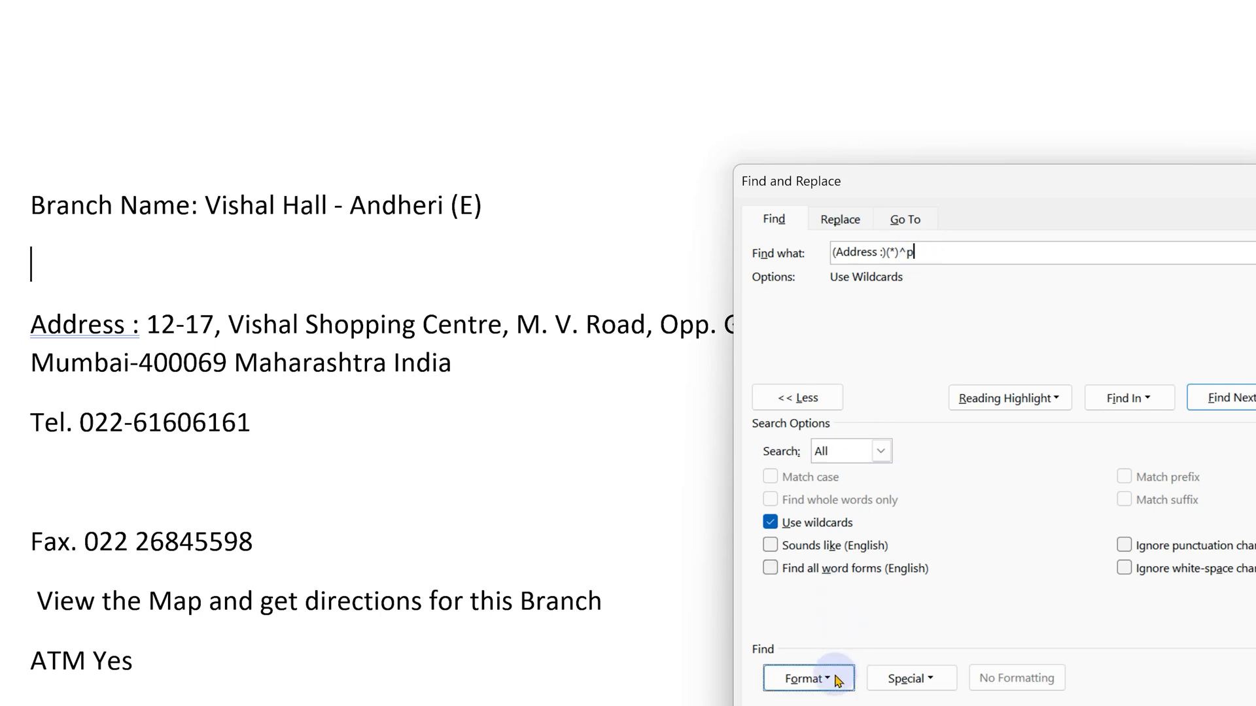
left_click(1126, 398)
left_click(1089, 426)
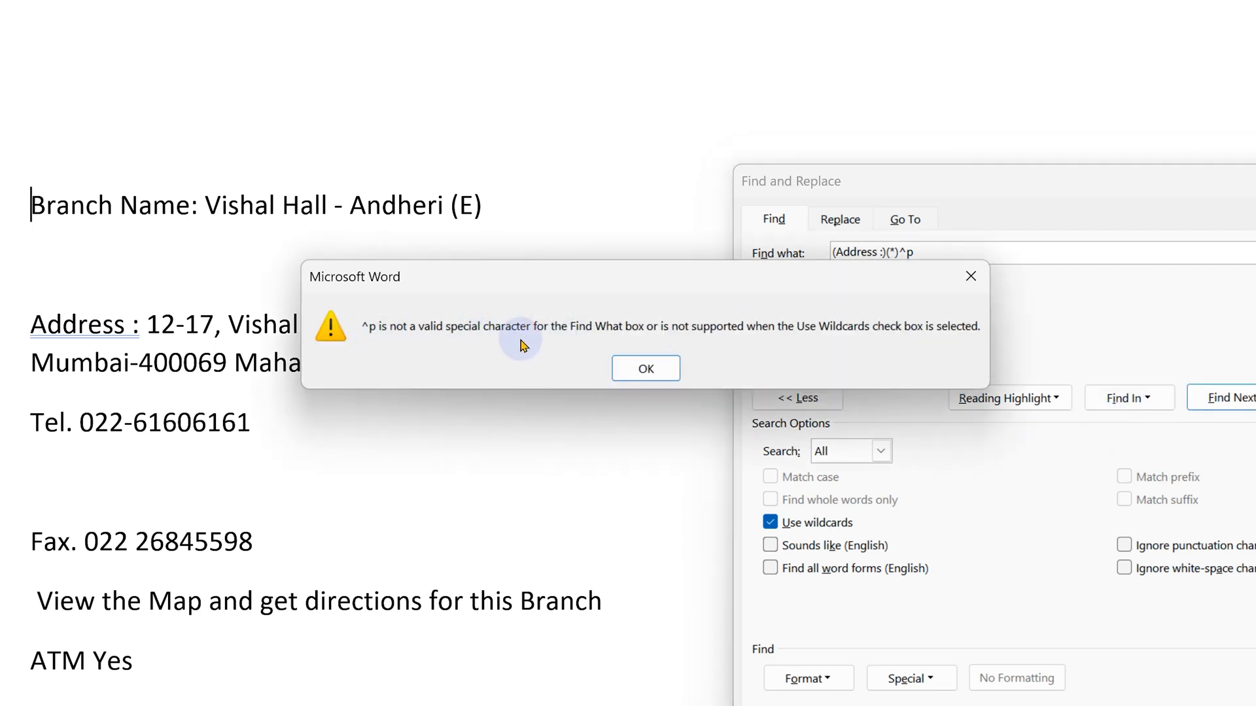
left_click(648, 370)
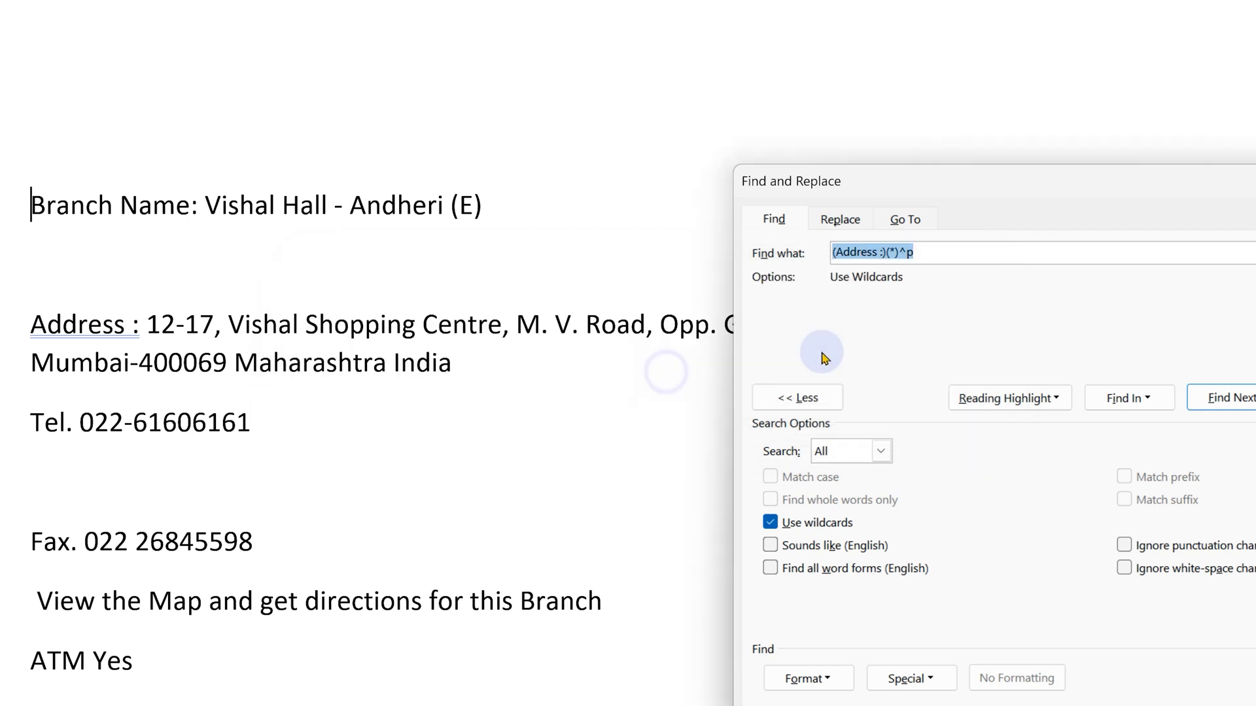
left_click(912, 252)
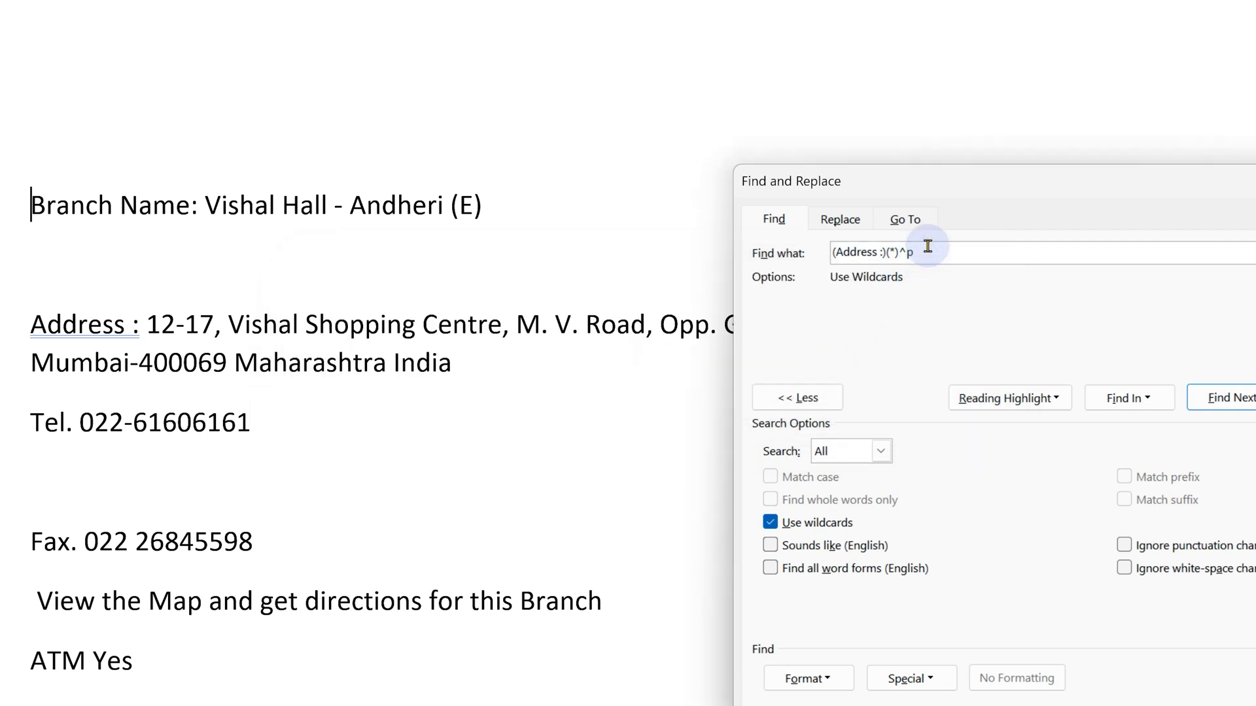
key("ctrl+a")
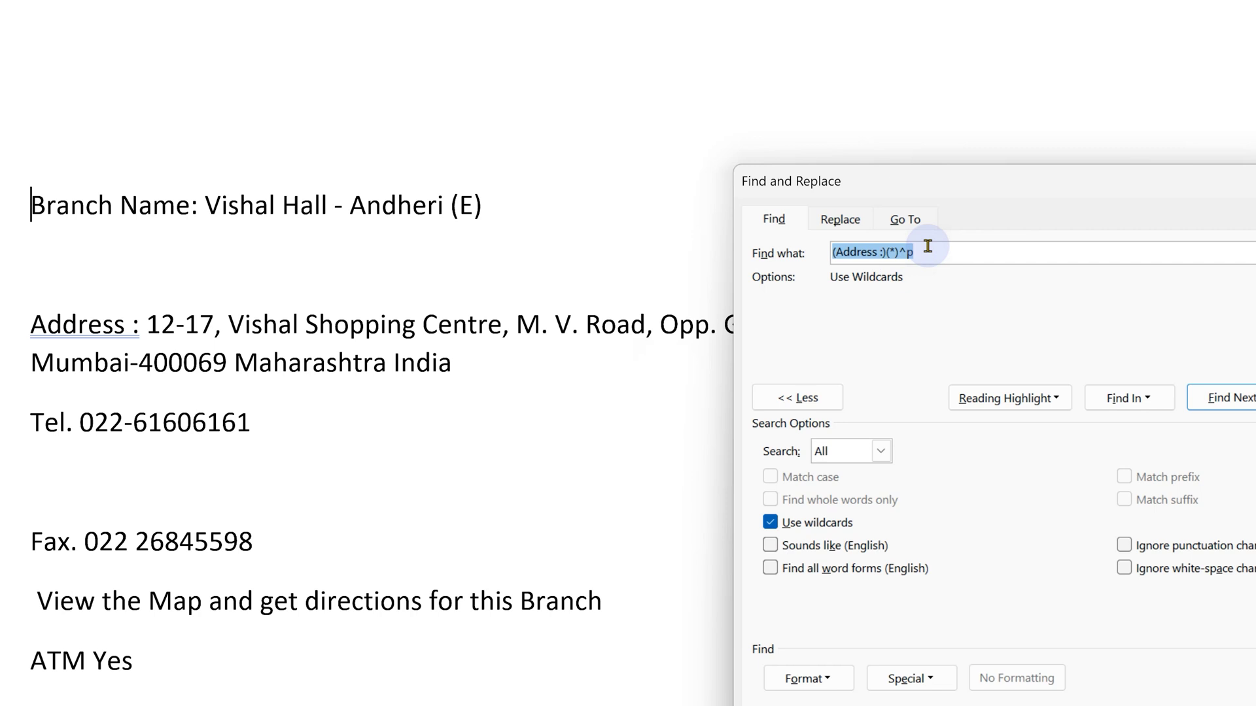
key("BackSpace")
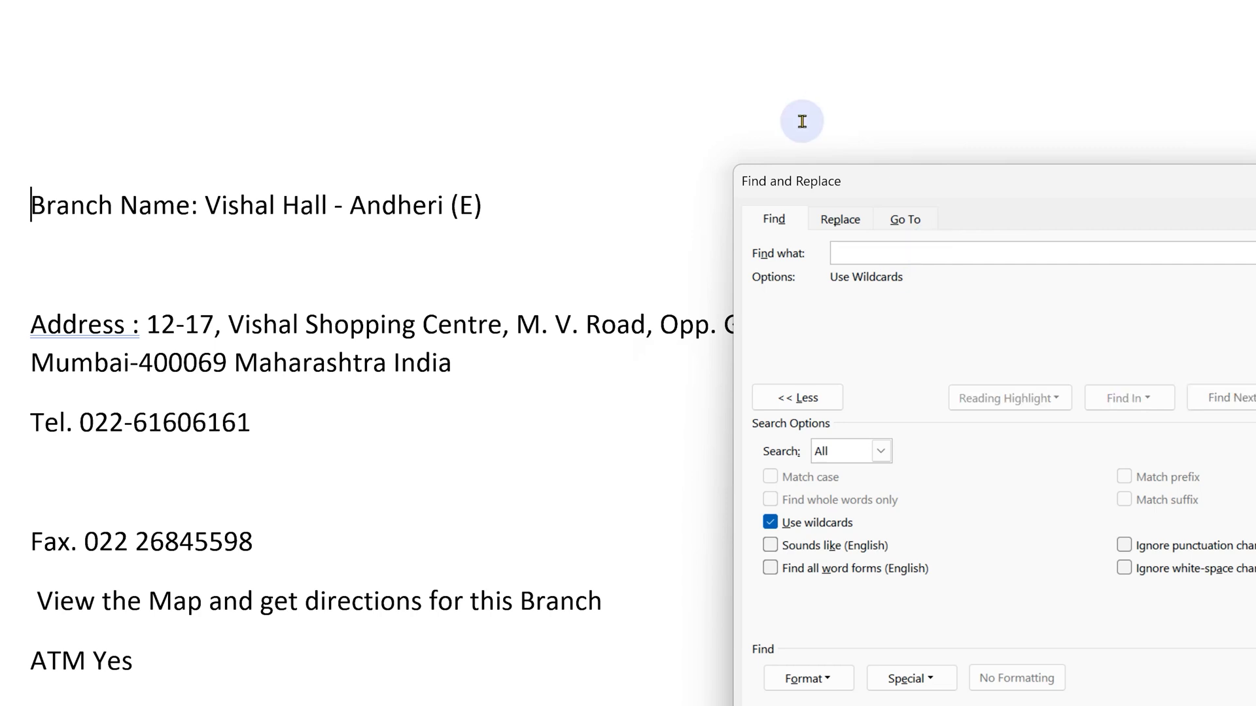
Replace all 114 paragraph marks with ~ without wildcards, then re-enable wildcards for (Address :)(*)~.
left_click(771, 522)
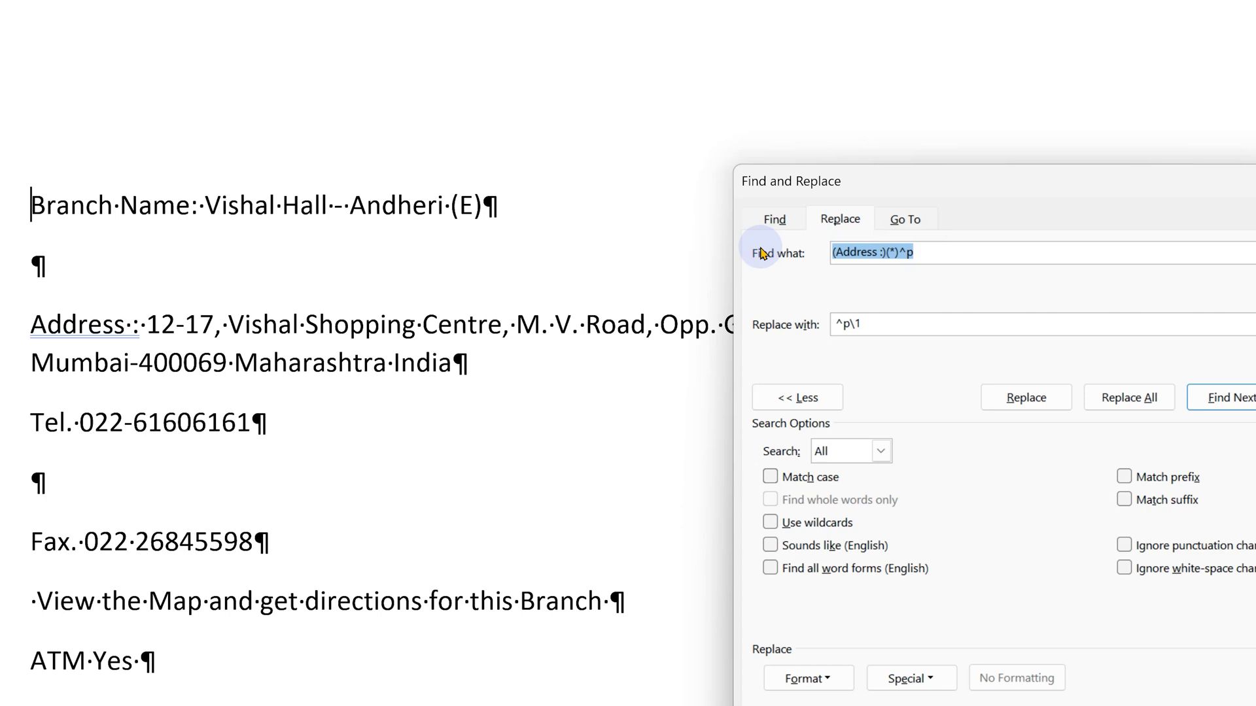
type("^p")
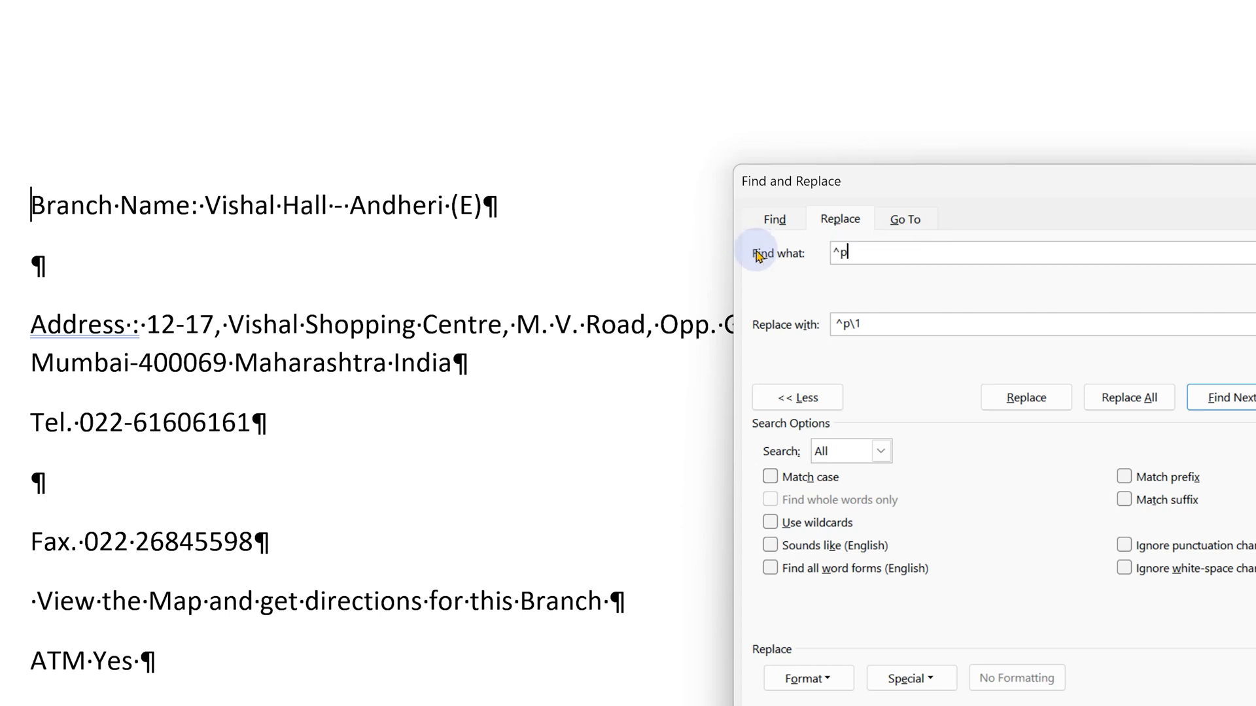
left_click_drag(888, 324, 709, 317)
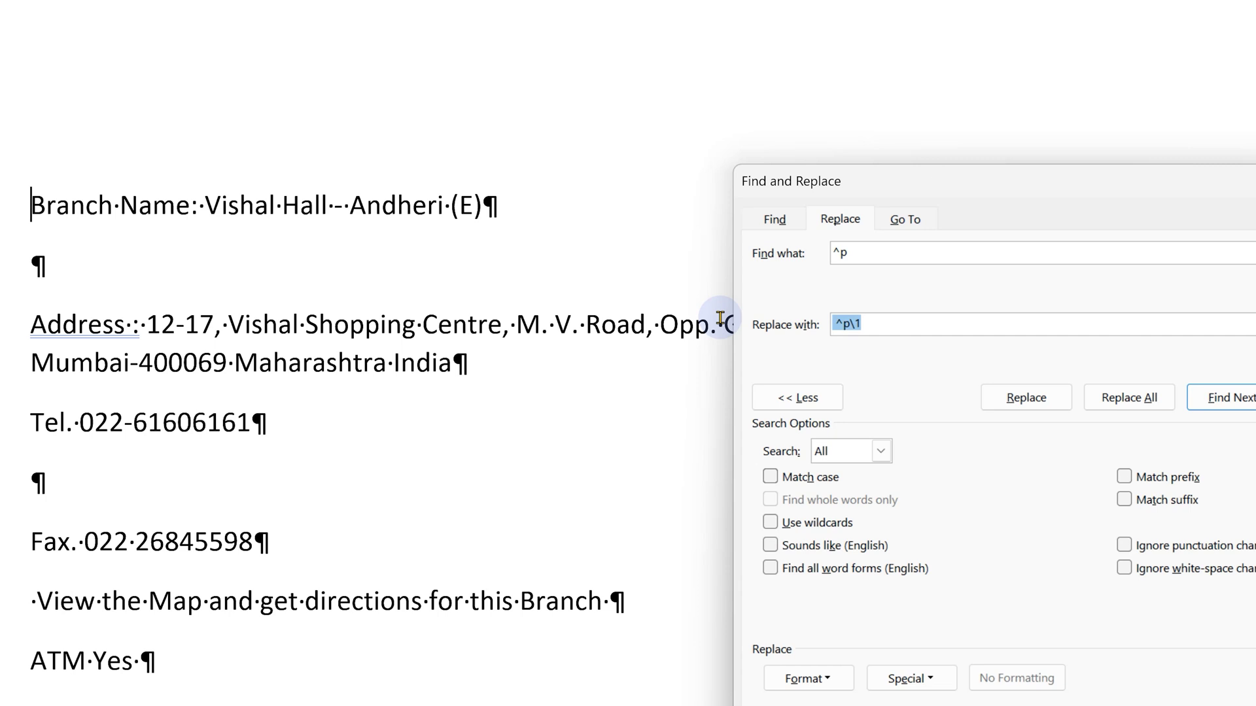
type("~")
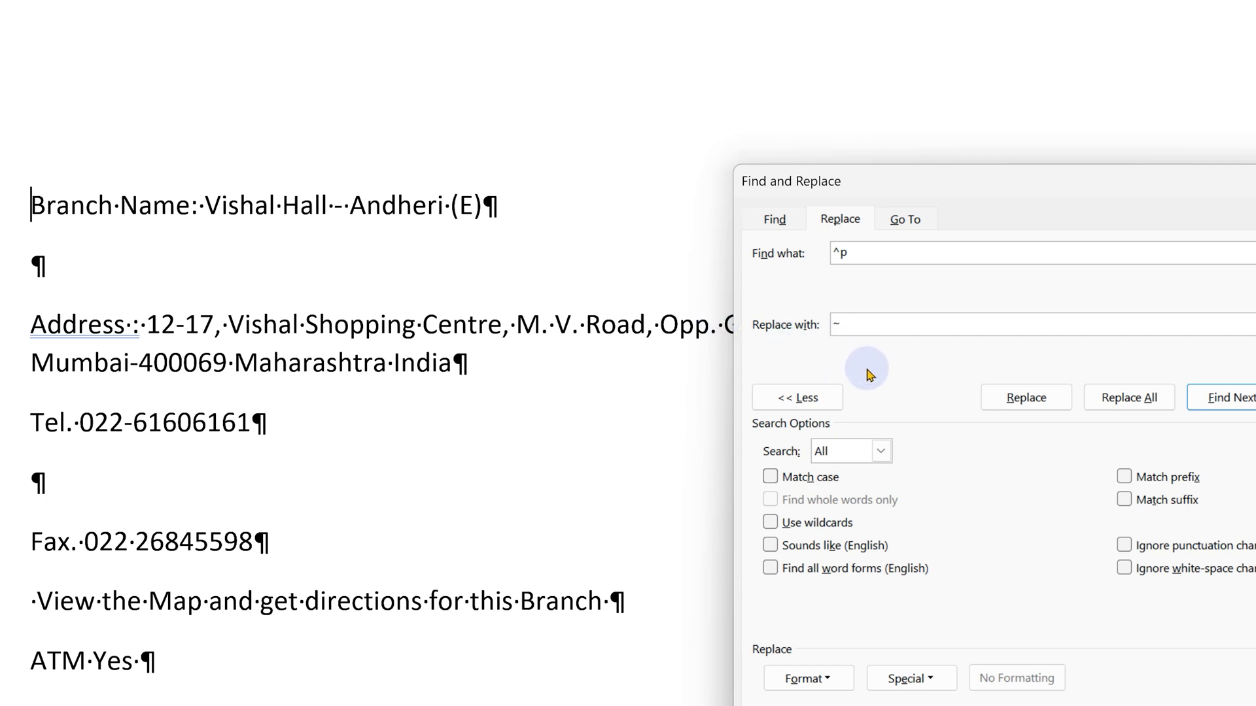
left_click(1097, 401)
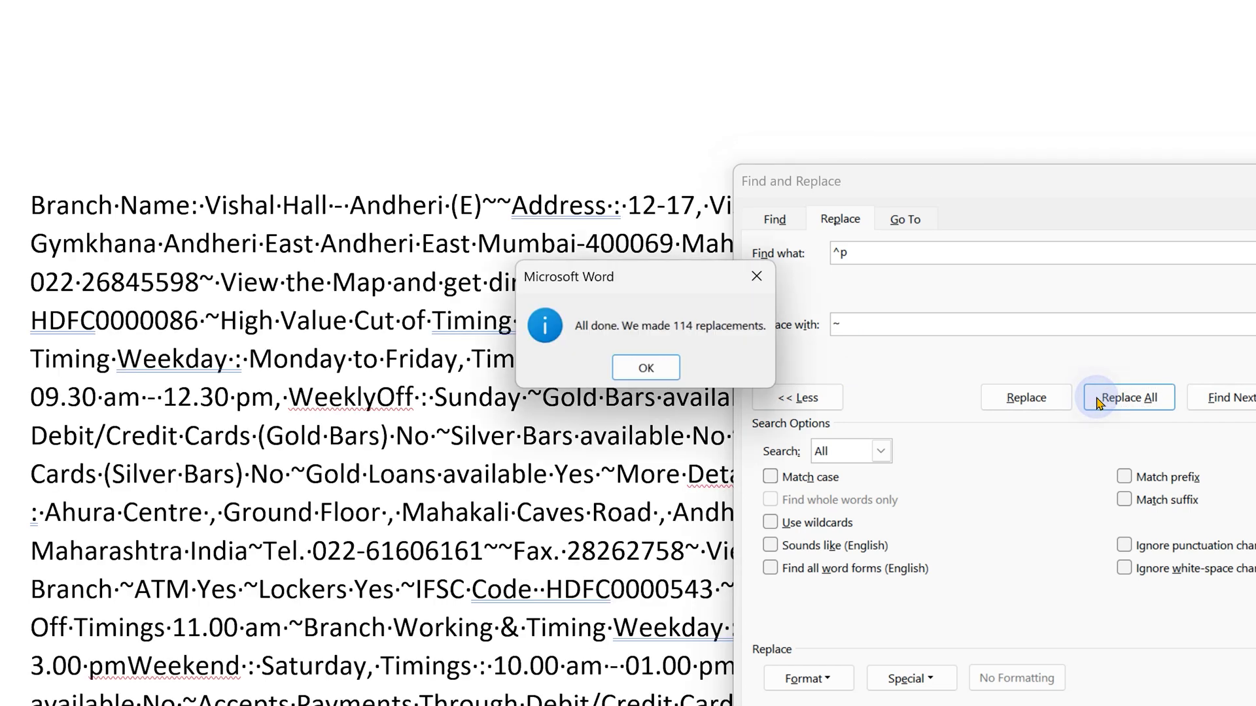
left_click(646, 367)
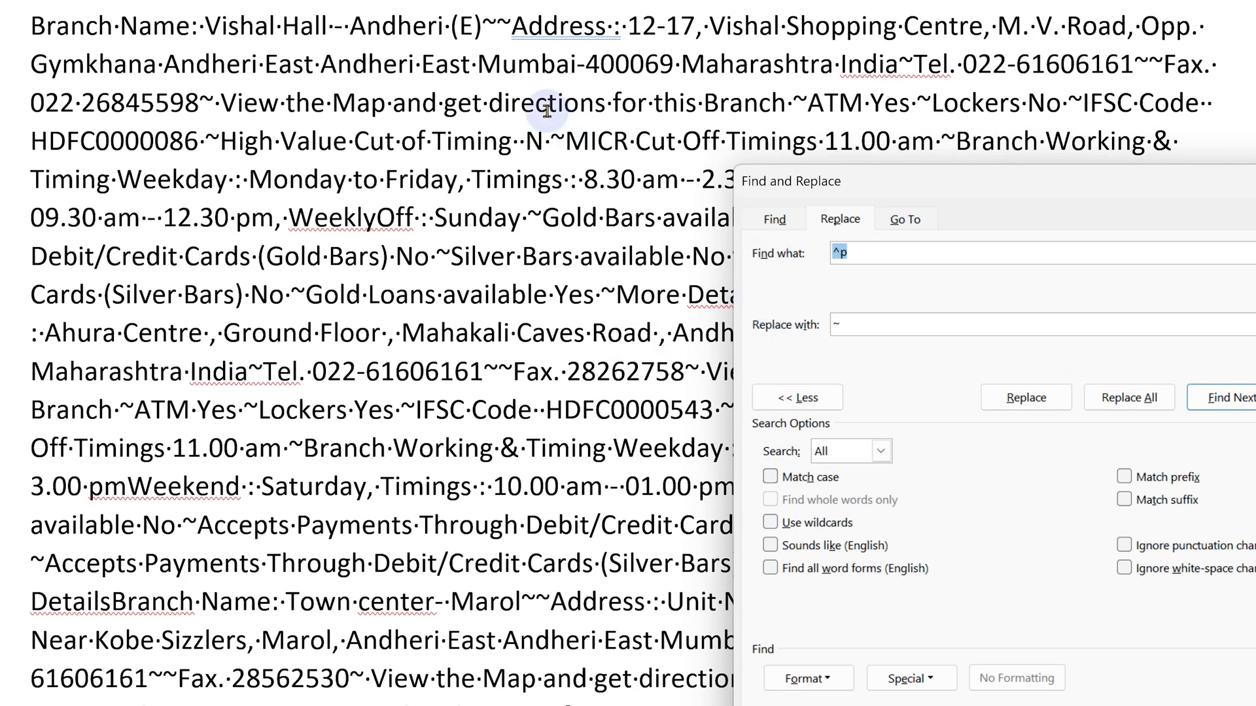
left_click(795, 523)
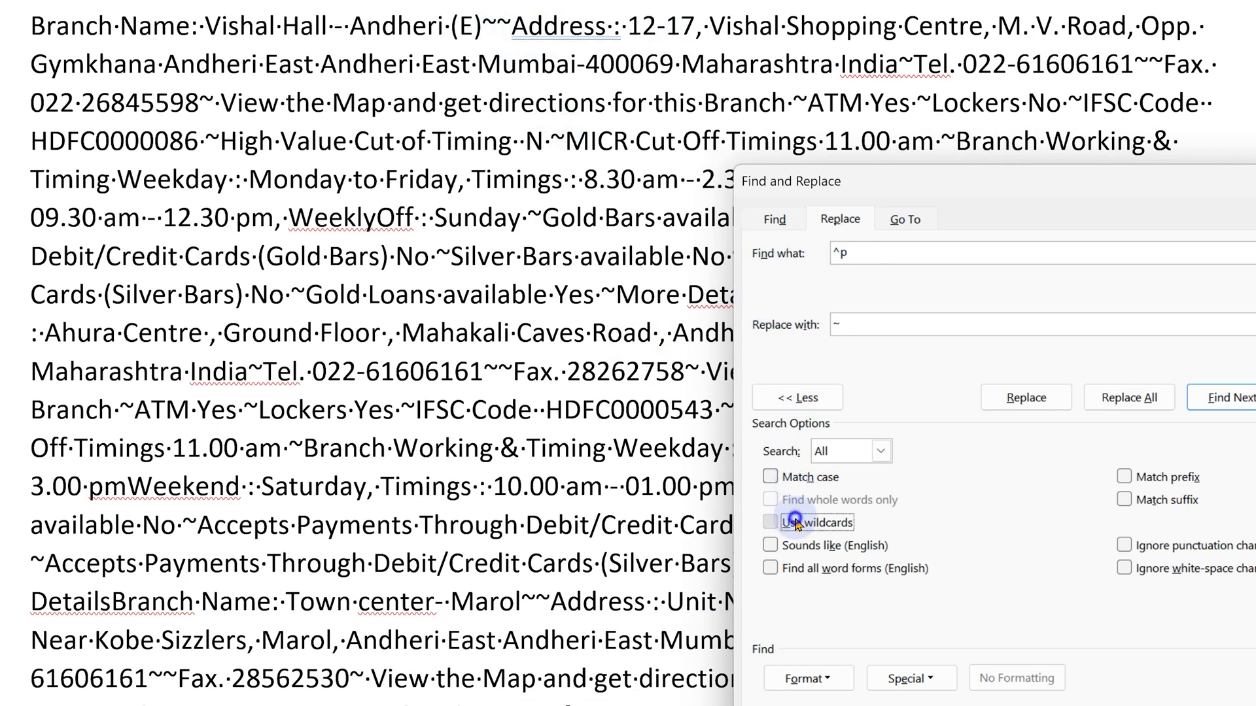
left_click_drag(849, 252, 785, 258)
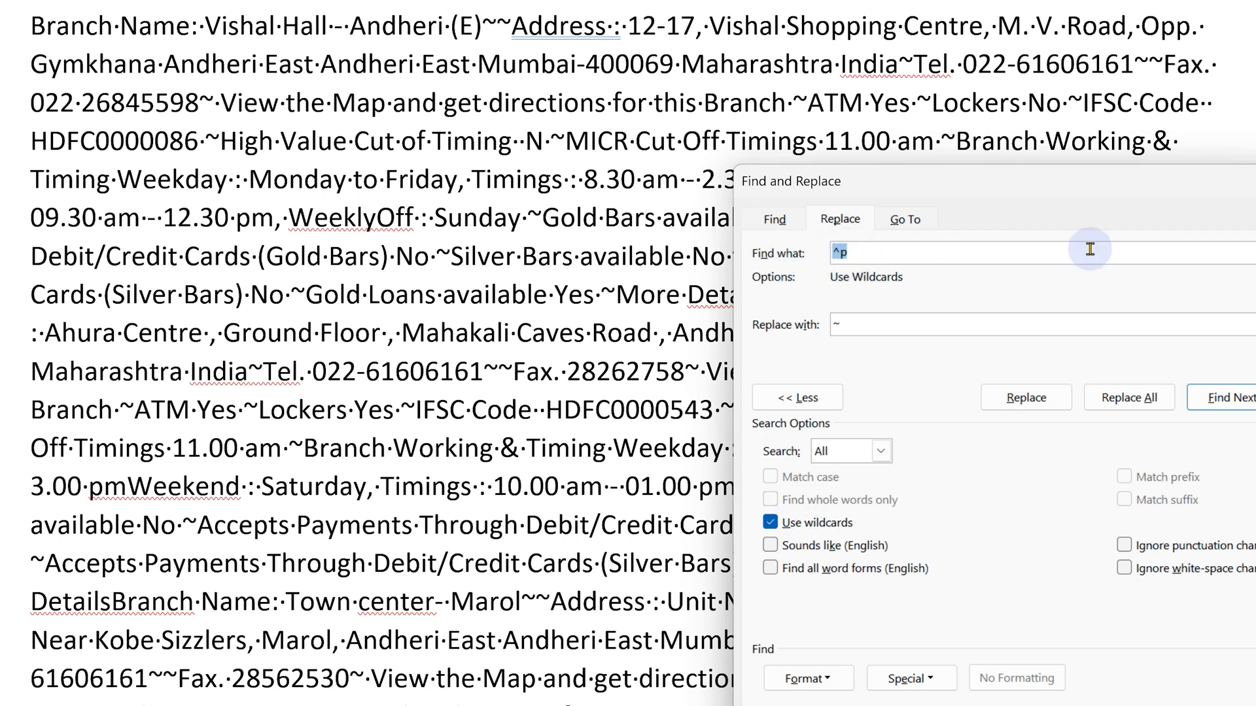
type("(Address :)(*)~")
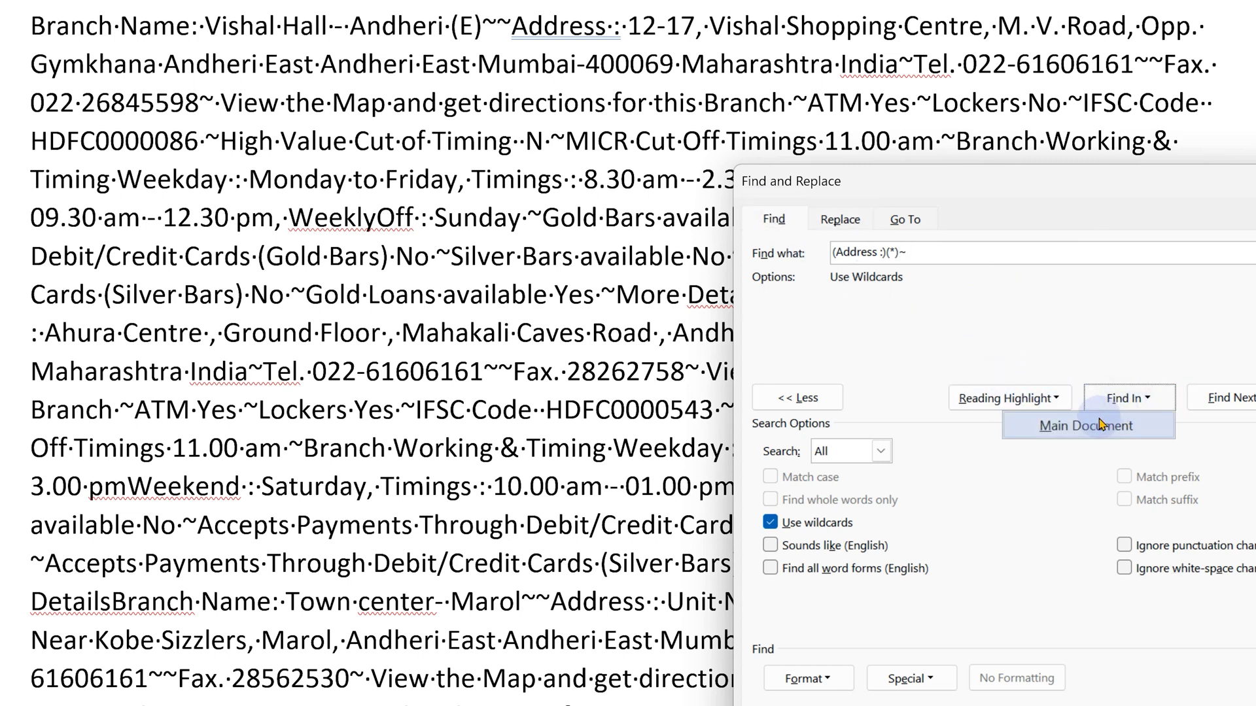
Highlight all seven (Address :)(*)~ matches in the main document.
left_click(1085, 424)
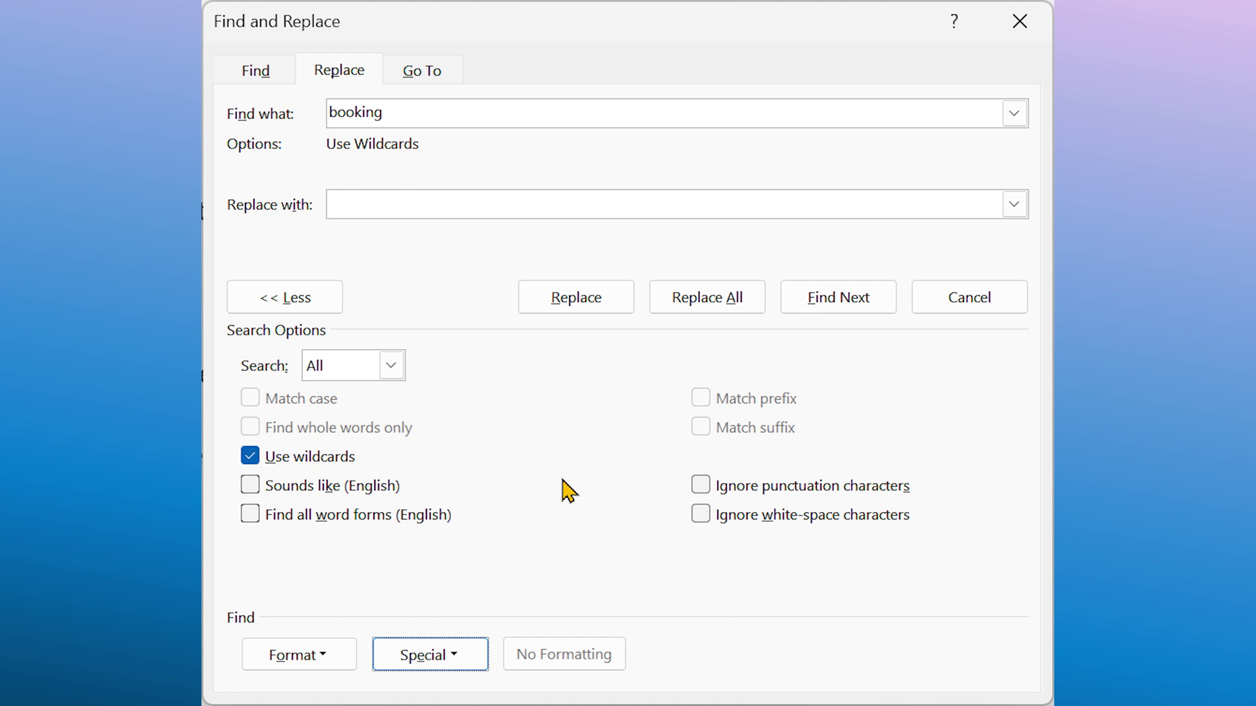
Show the Special list of wildcard characters, from Any Character to Optional Hyphen.
key("Return")
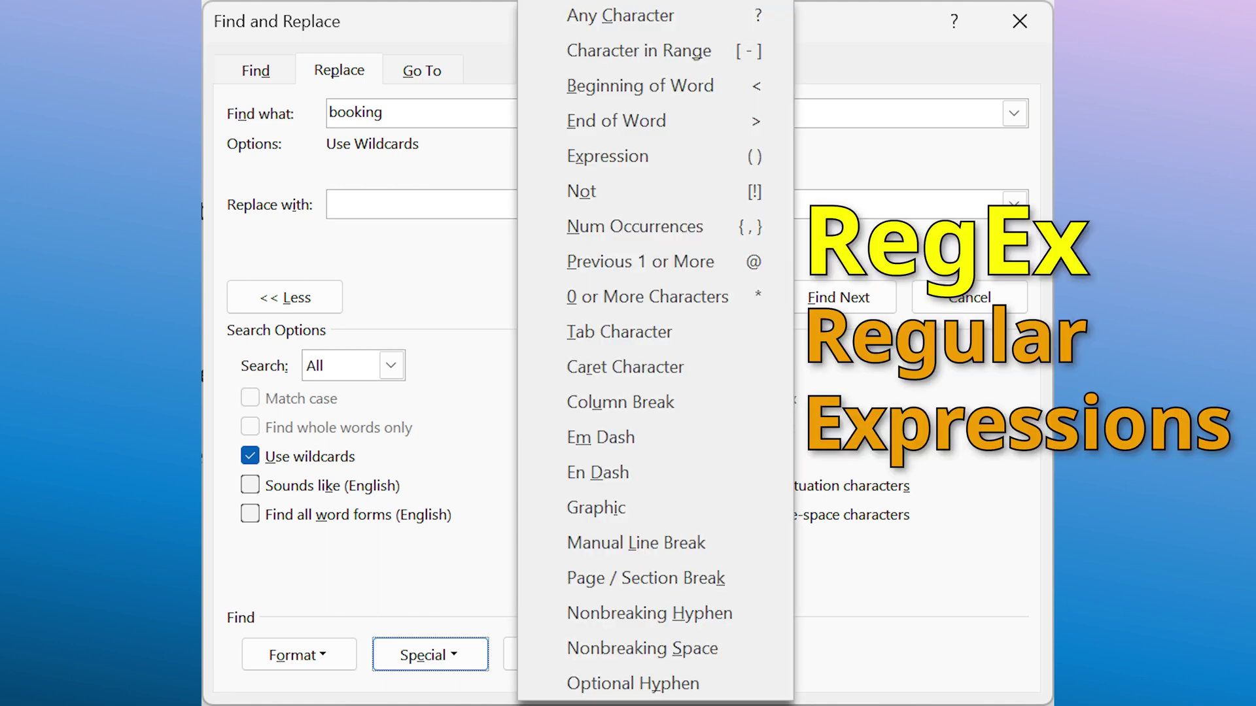